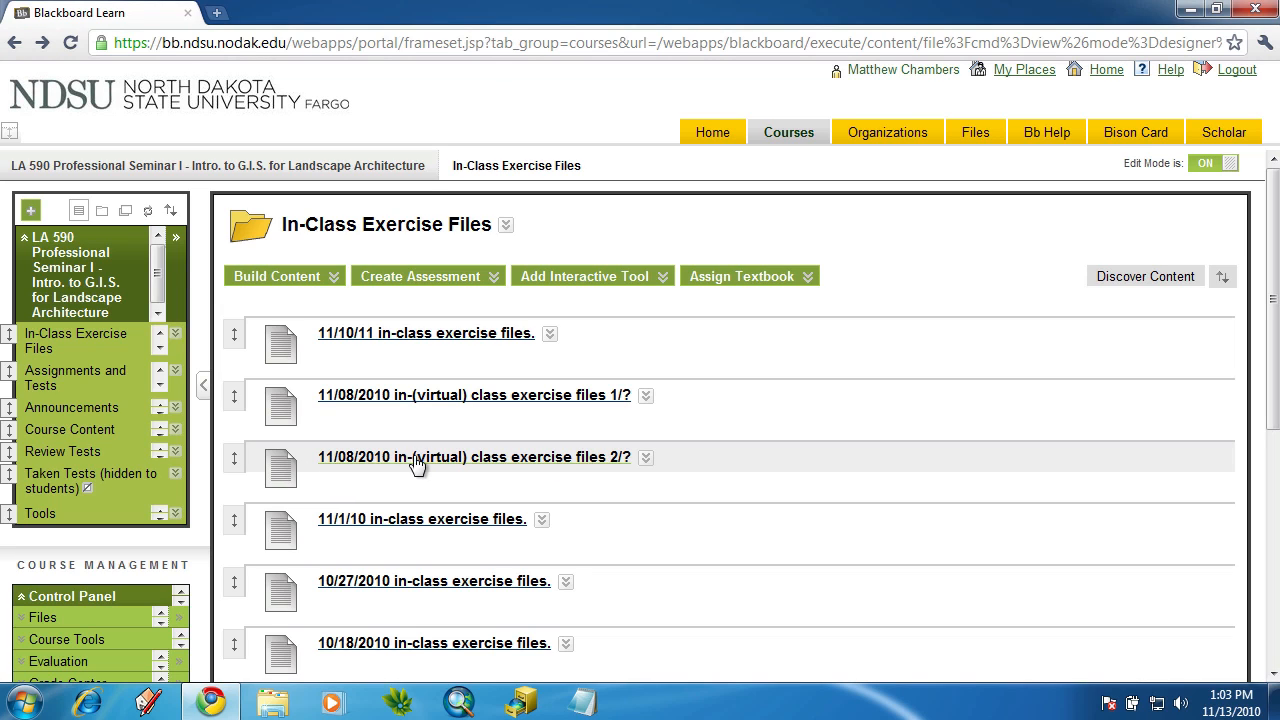
Download the archive from the 11/08/2010 in-(virtual) class exercise files 2/? item and copy its GIS Data folder to the desktop
{"action": "left_click", "coordinate": [617, 462]}
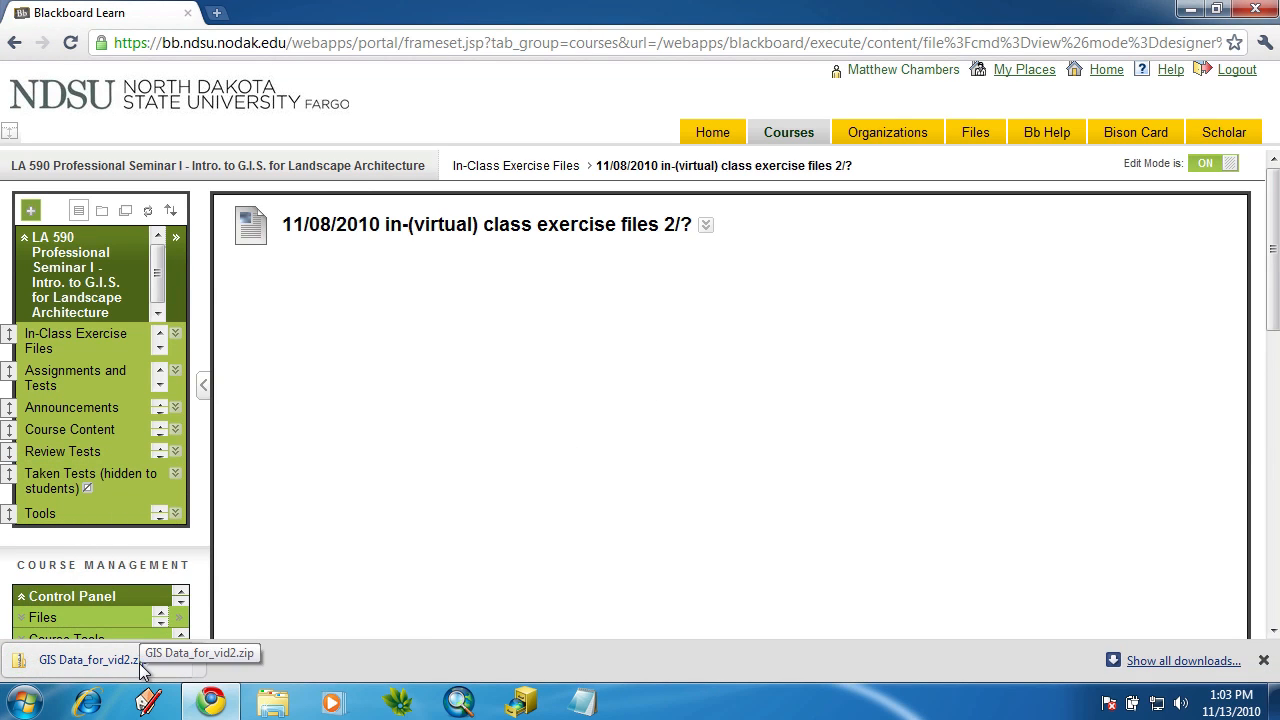
{"action": "left_click", "coordinate": [90, 660]}
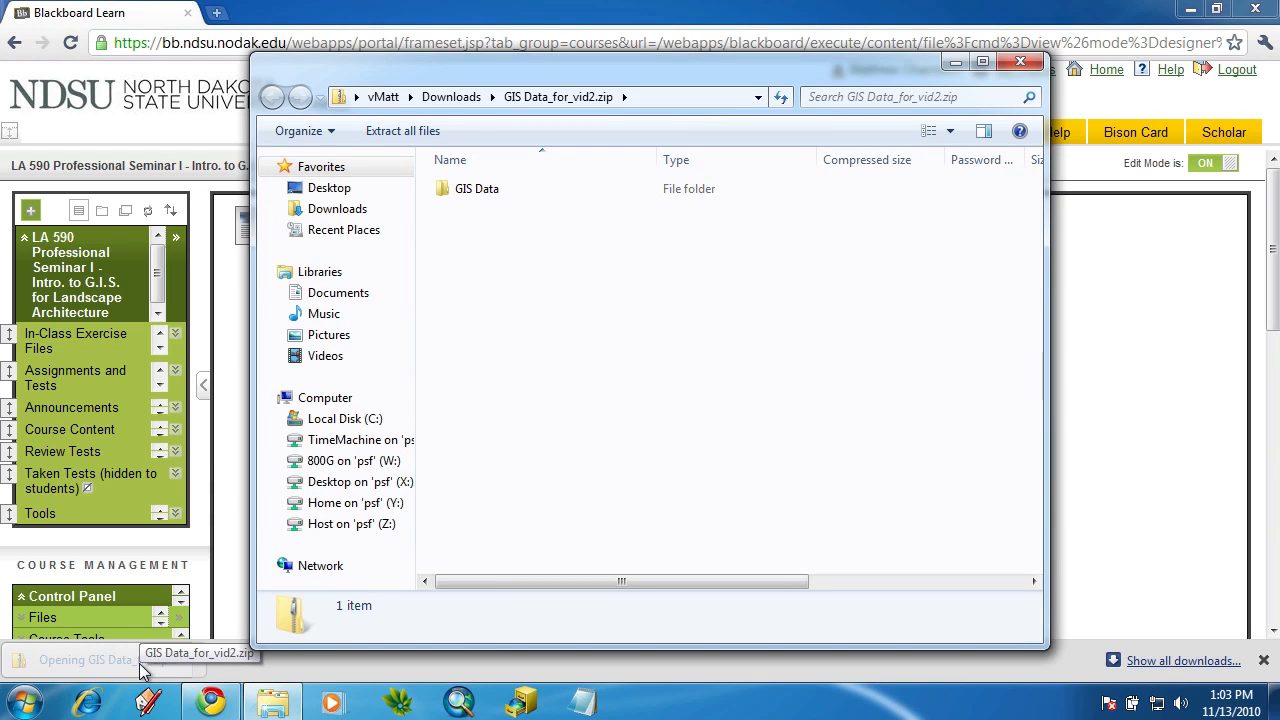
{"action": "right_click", "coordinate": [466, 192]}
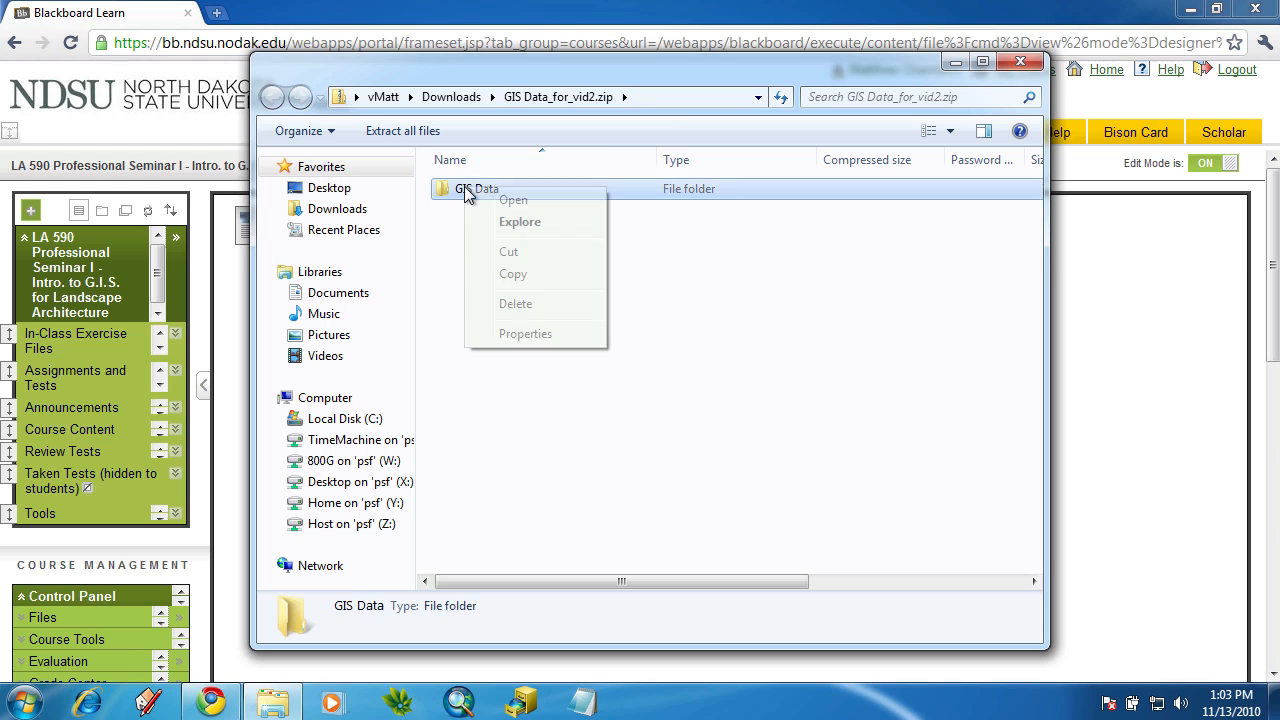
{"action": "left_click", "coordinate": [515, 276]}
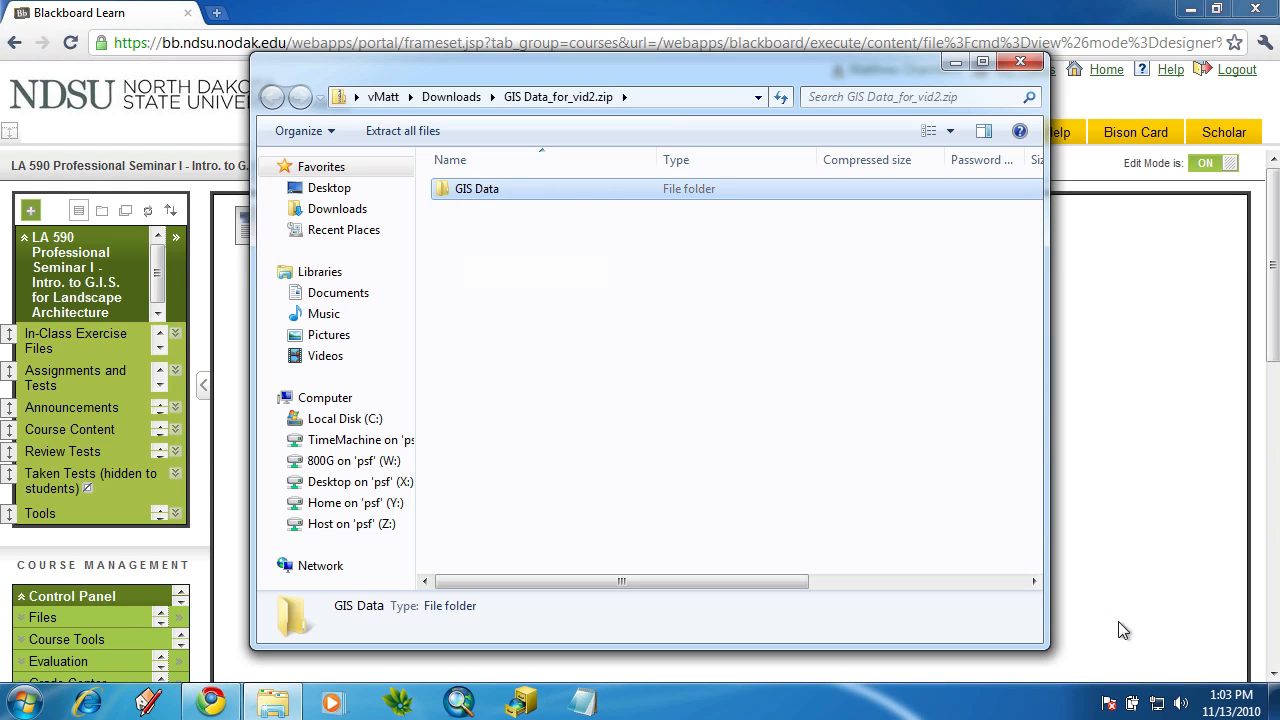
{"action": "left_click", "coordinate": [1274, 704]}
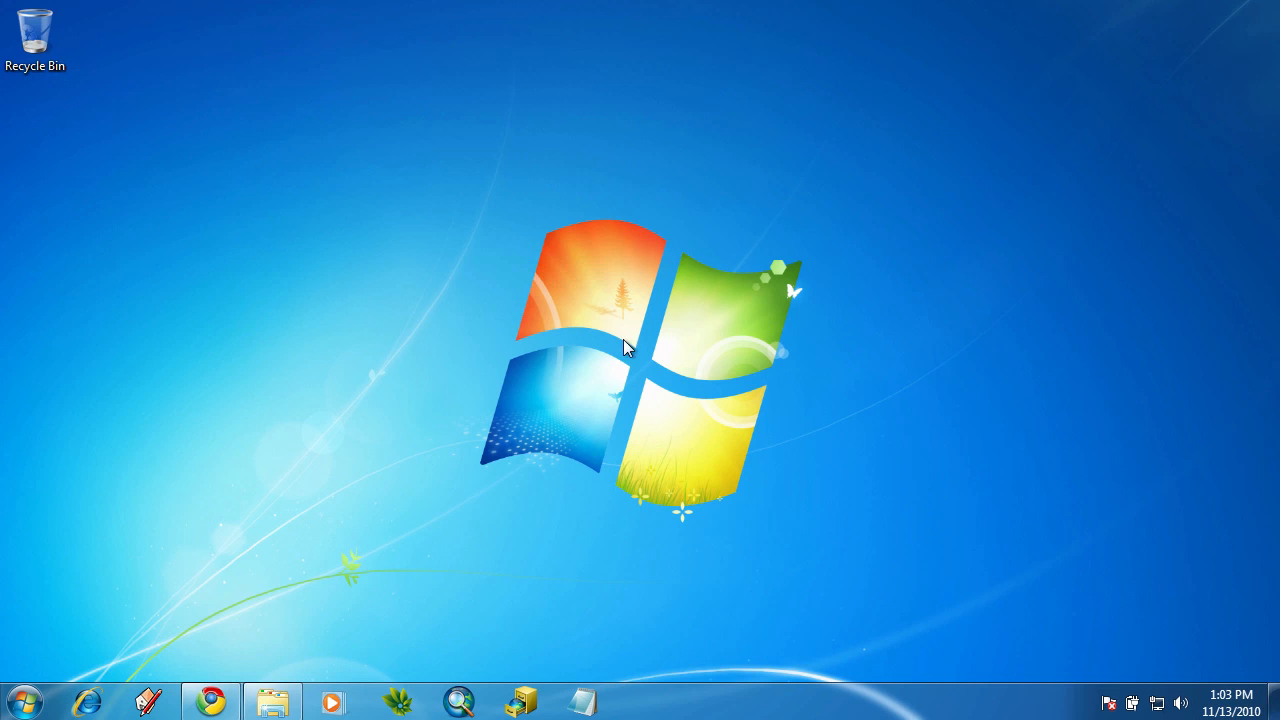
{"action": "right_click", "coordinate": [305, 181]}
{"action": "left_click", "coordinate": [355, 268]}
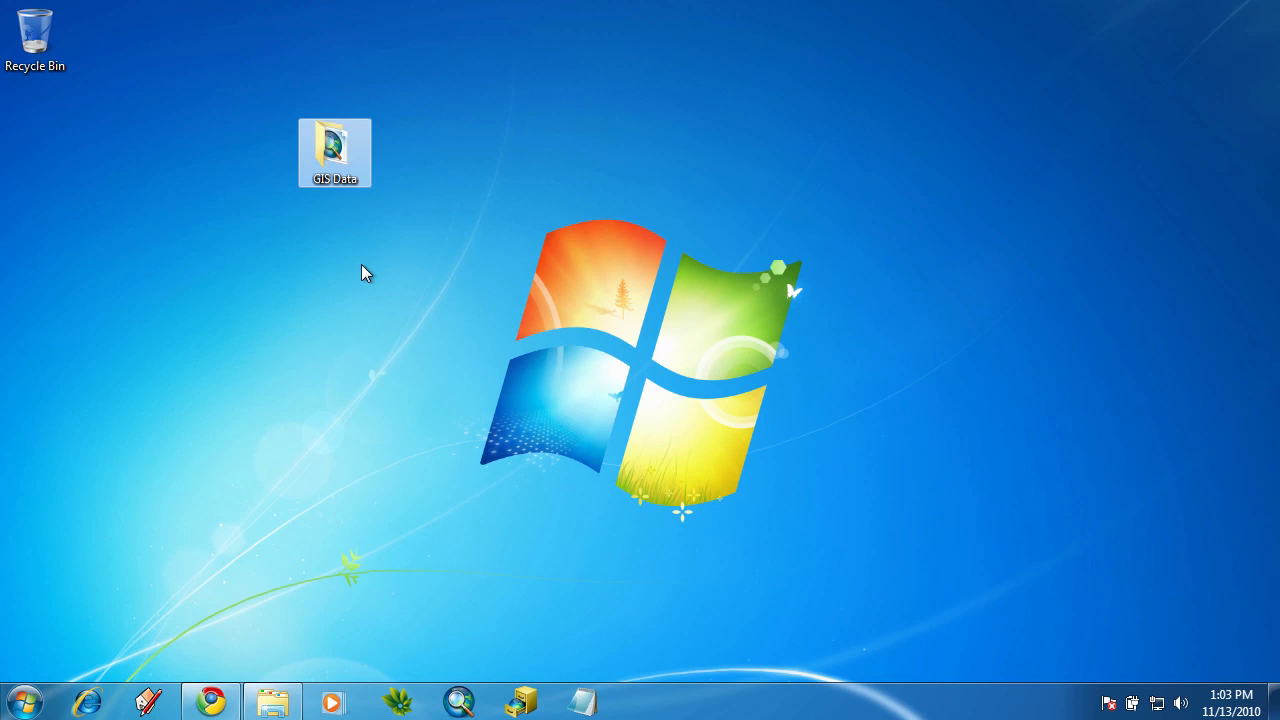
Open Assignment4_example_step1.mxd from the desktop's GIS Data folder in ArcMap and switch the map to data view
{"action": "double_click", "coordinate": [332, 130]}
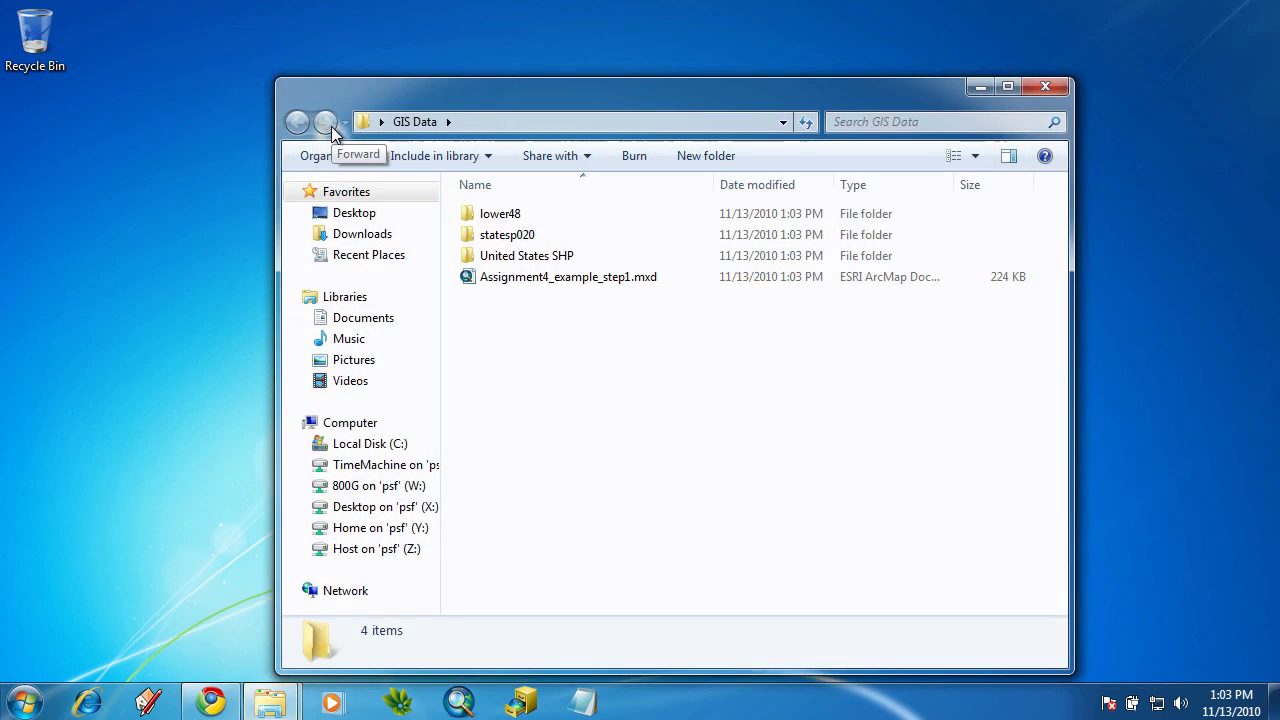
{"action": "double_click", "coordinate": [616, 284]}
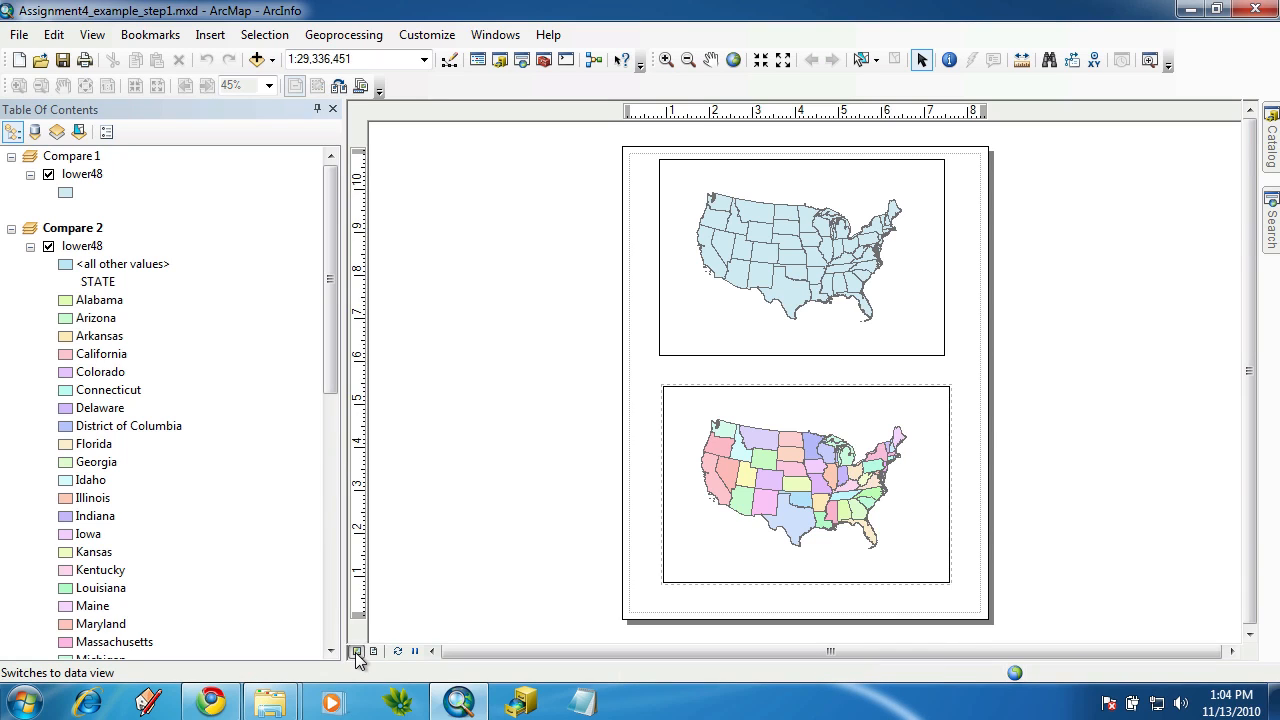
{"action": "left_click", "coordinate": [355, 651]}
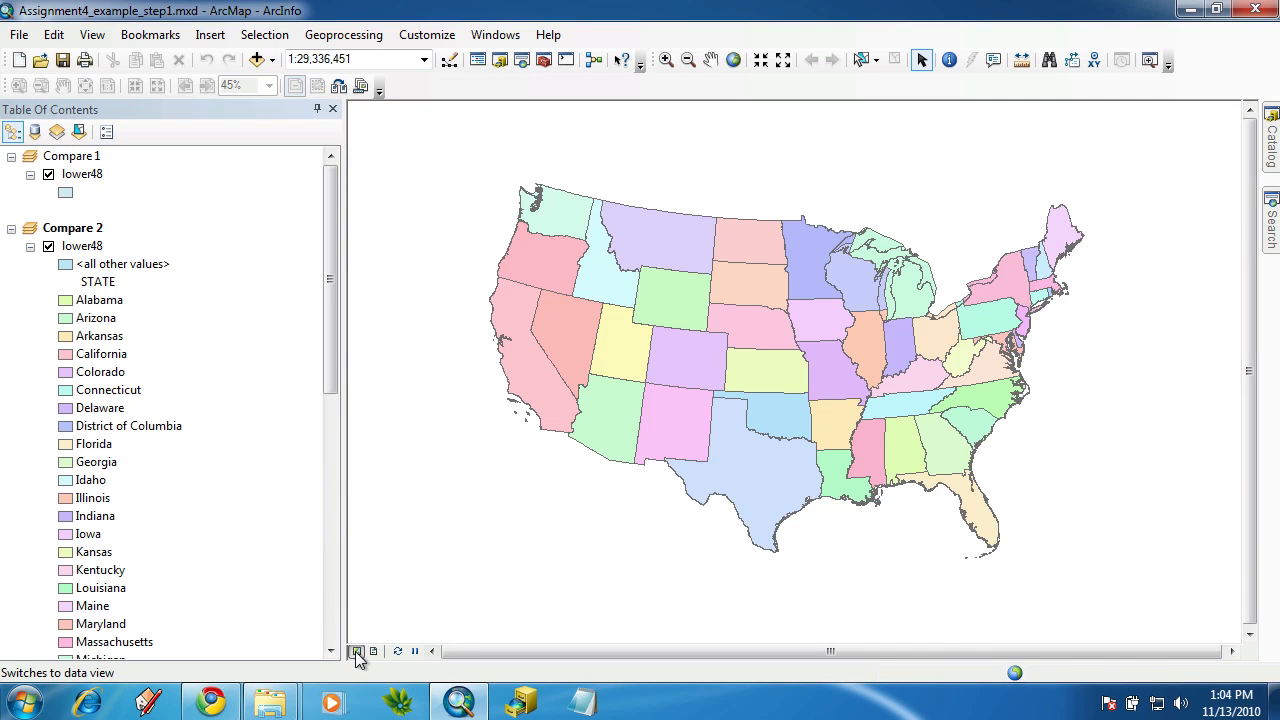
{"action": "left_click", "coordinate": [1192, 12]}
{"action": "left_click", "coordinate": [211, 703]}
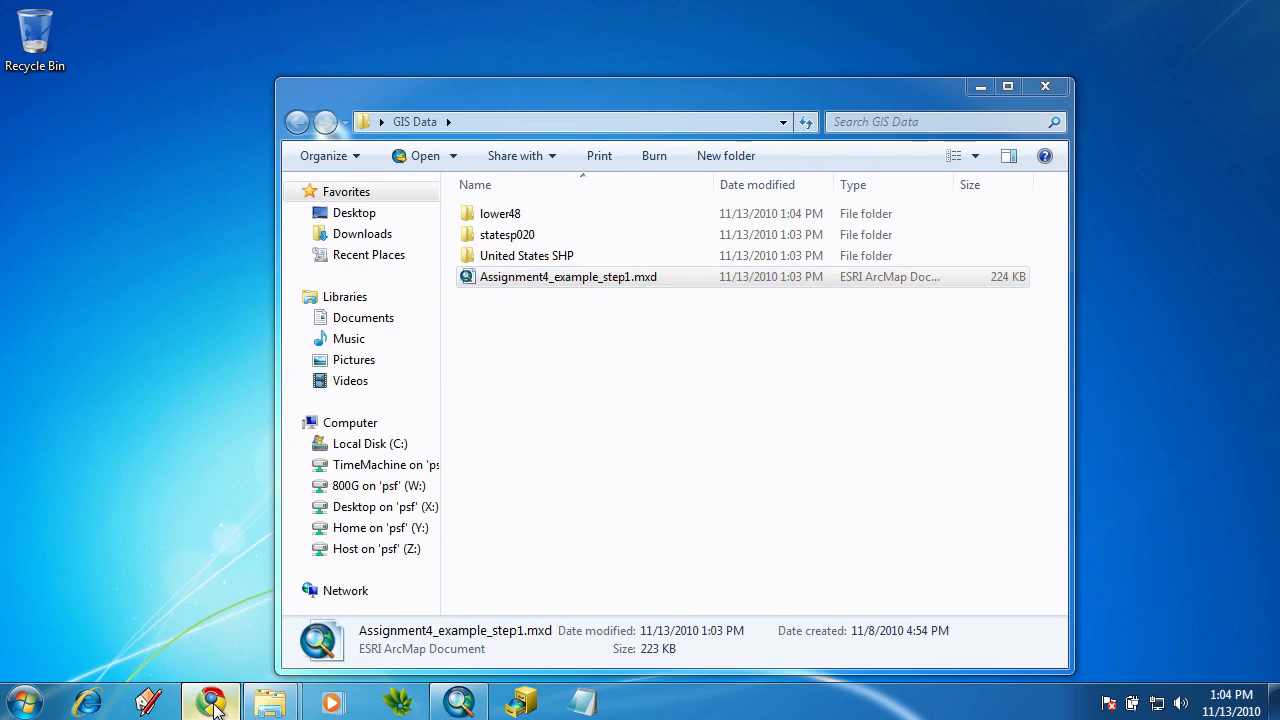
{"action": "double_click", "coordinate": [390, 45]}
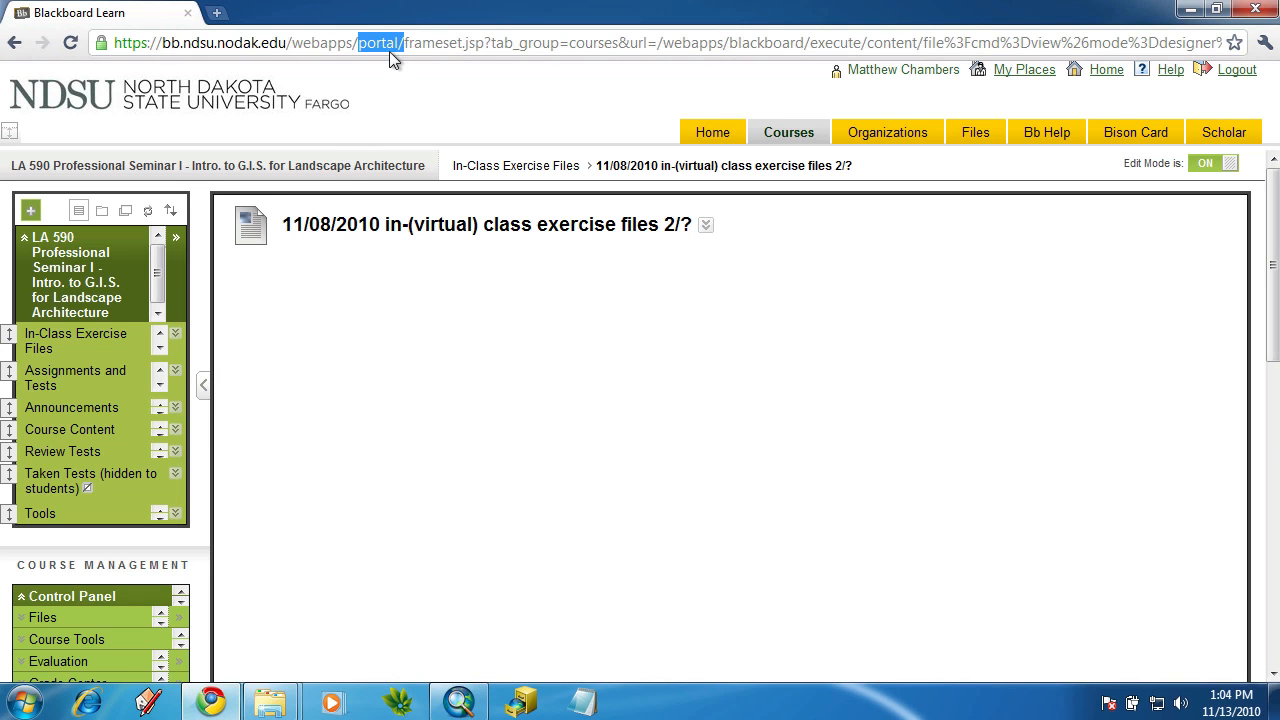
{"action": "key", "text": "ctrl+a"}
{"action": "type", "text": "www."}
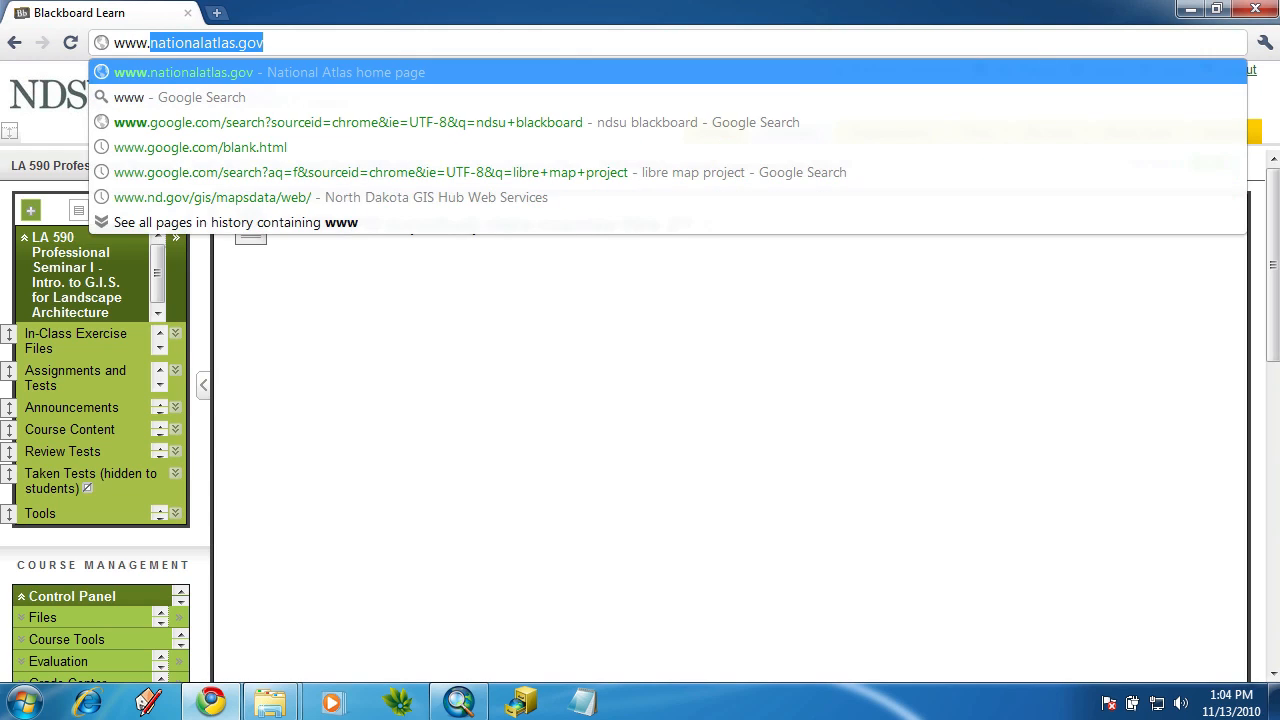
{"action": "key", "text": "Return"}
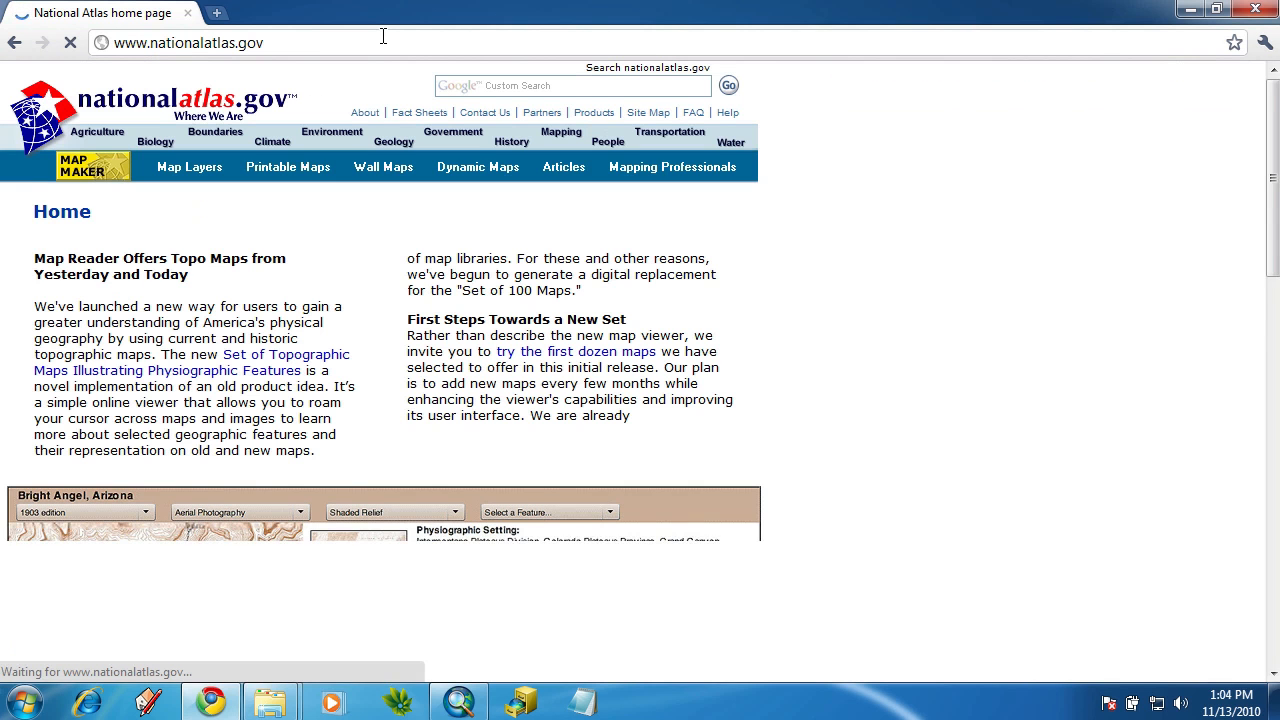
Download the County Boundaries, 2001 shapefile archive countyp020.tar.gz from the Boundaries chapter of the raw data for mapping professionals
{"action": "left_click", "coordinate": [715, 170]}
{"action": "left_click", "coordinate": [638, 410]}
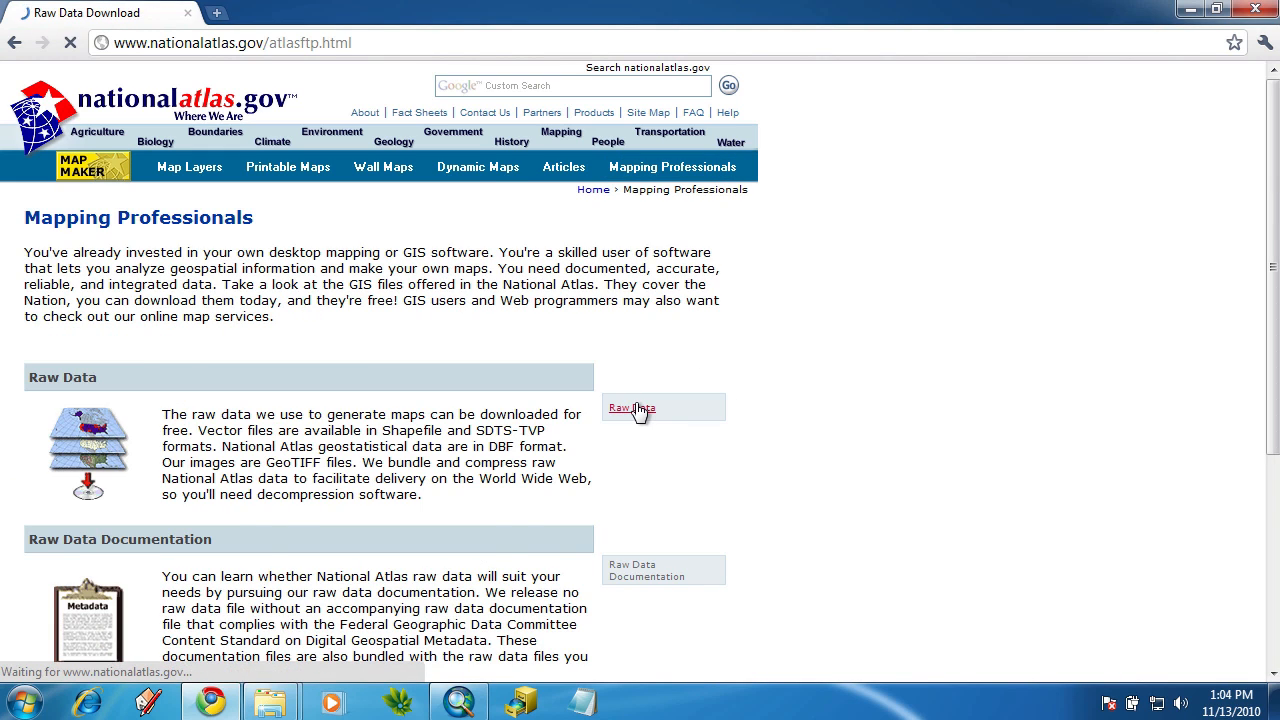
{"action": "left_click", "coordinate": [98, 583]}
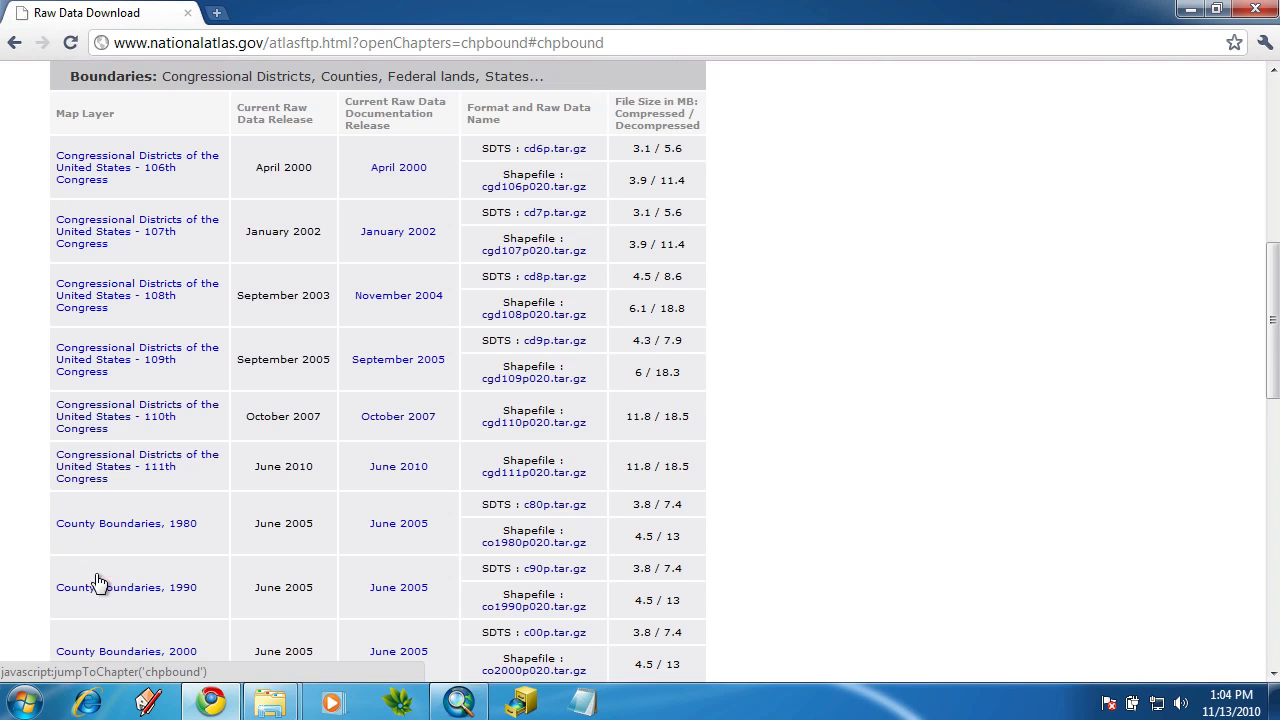
{"action": "scroll", "coordinate": [1068, 423], "scroll_direction": "down", "scroll_amount": 5}
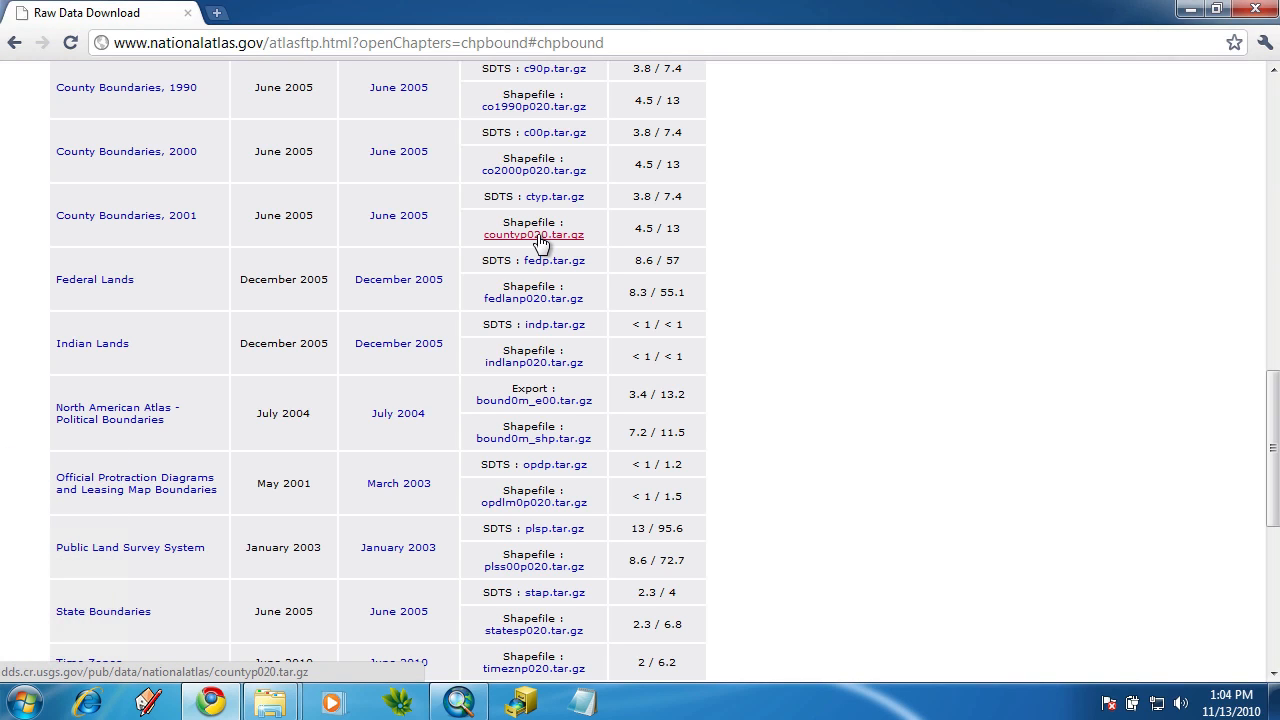
Open the downloaded countyp020.tar.gz.gz from the Downloads folder in 7-Zip and open the countyp020.tar inside it
{"action": "mouse_move", "coordinate": [283, 698]}
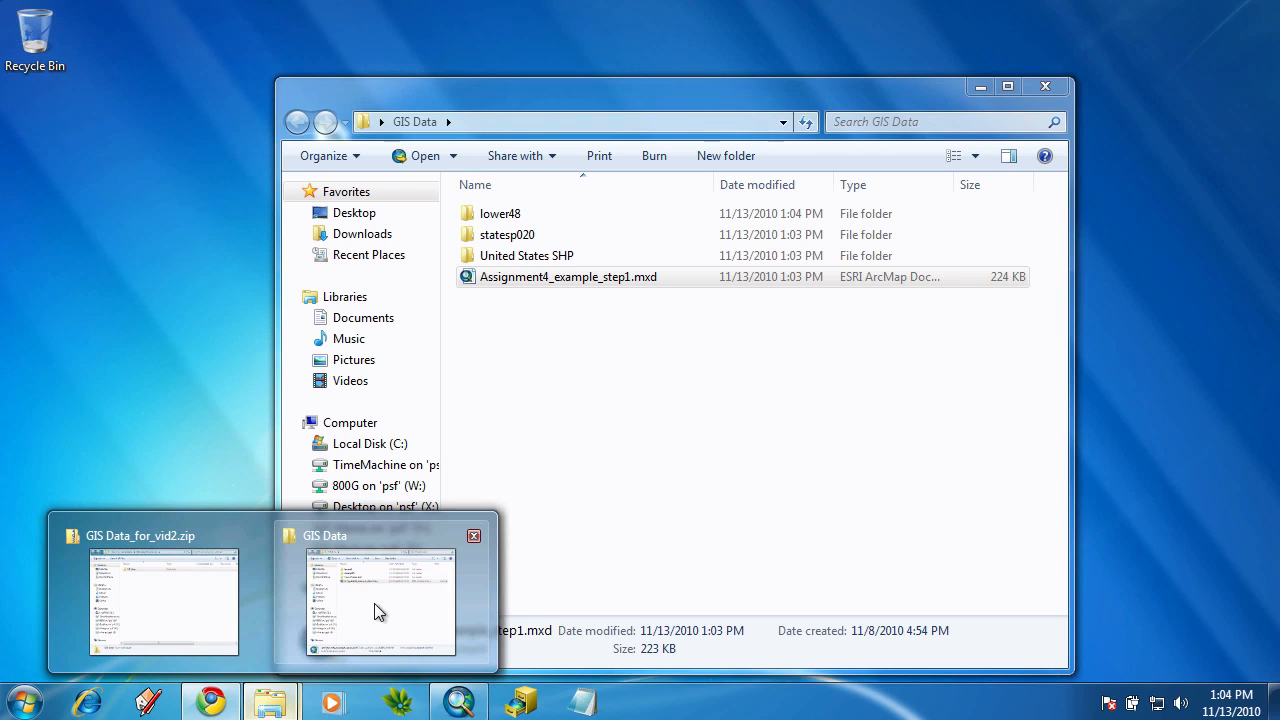
{"action": "left_click", "coordinate": [374, 605]}
{"action": "left_click", "coordinate": [365, 236]}
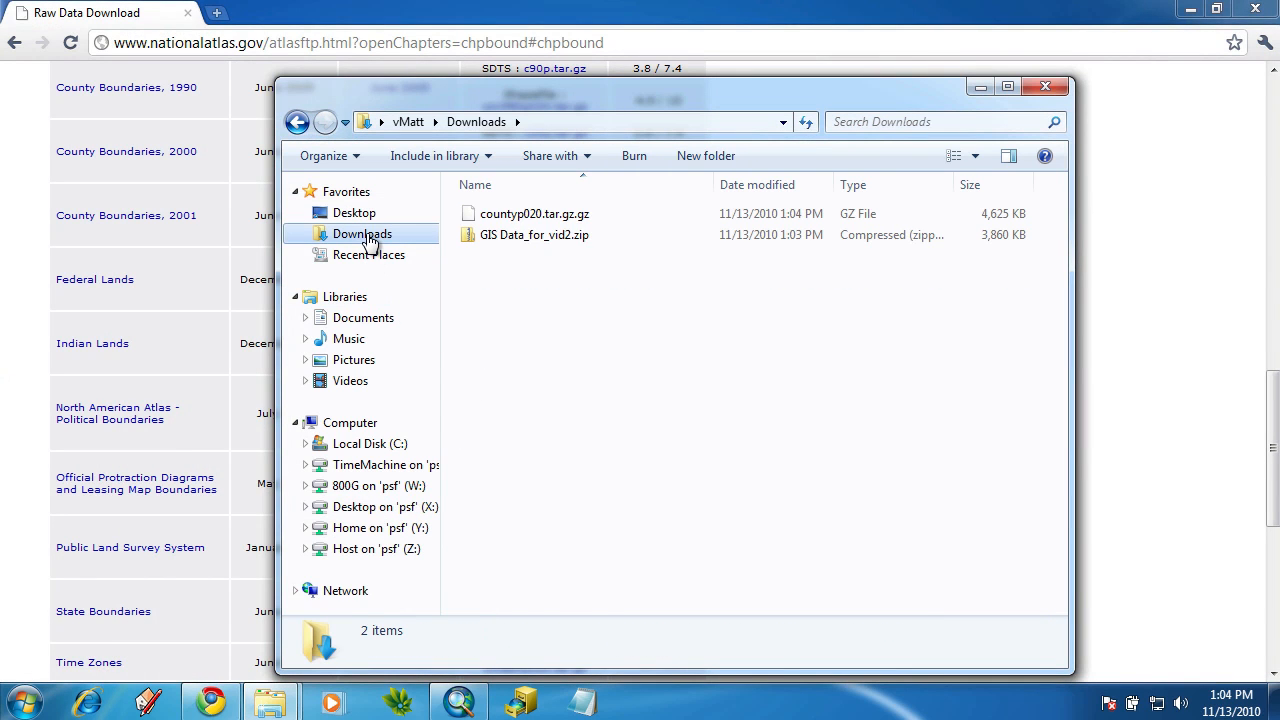
{"action": "right_click", "coordinate": [570, 220]}
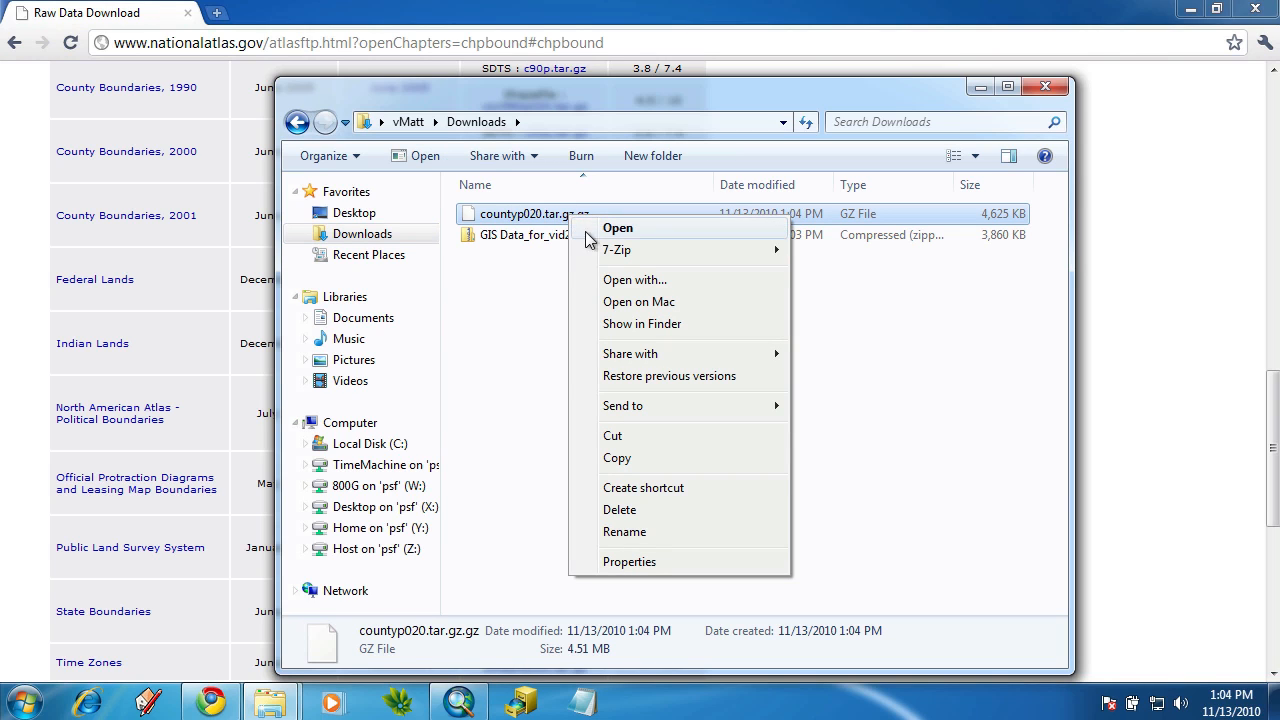
{"action": "mouse_move", "coordinate": [625, 250]}
{"action": "left_click", "coordinate": [848, 250]}
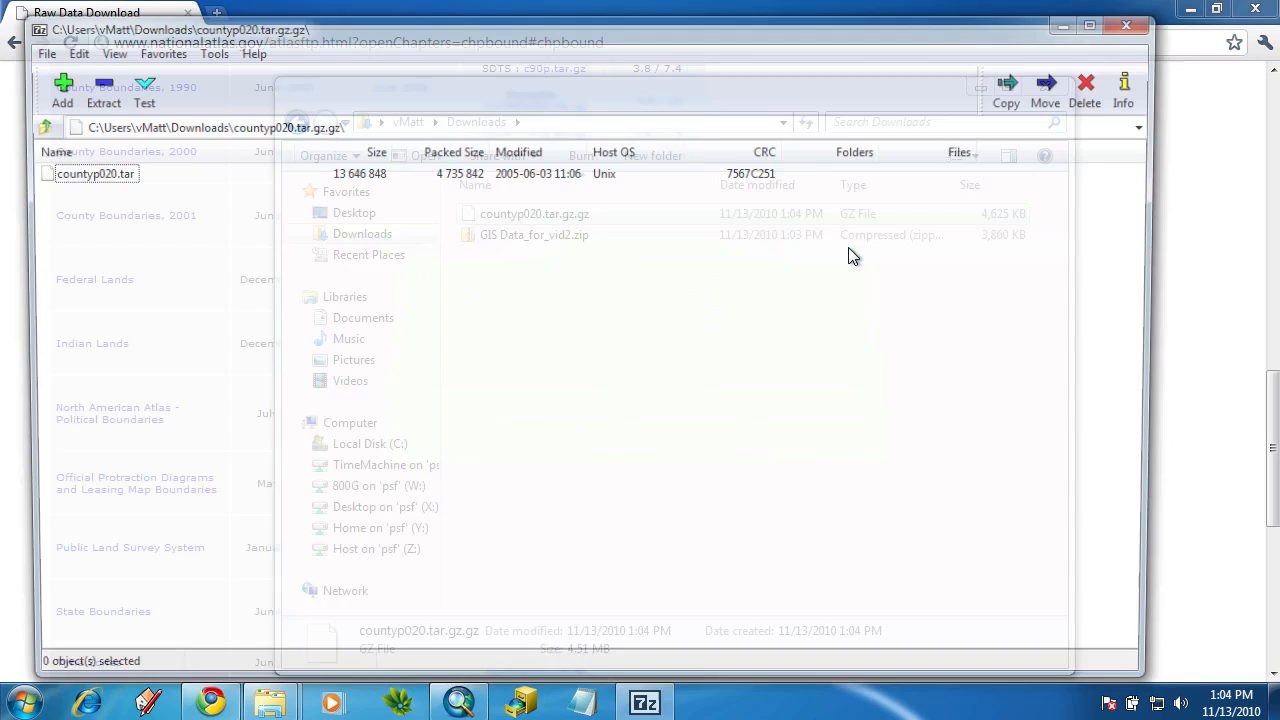
{"action": "right_click", "coordinate": [78, 180]}
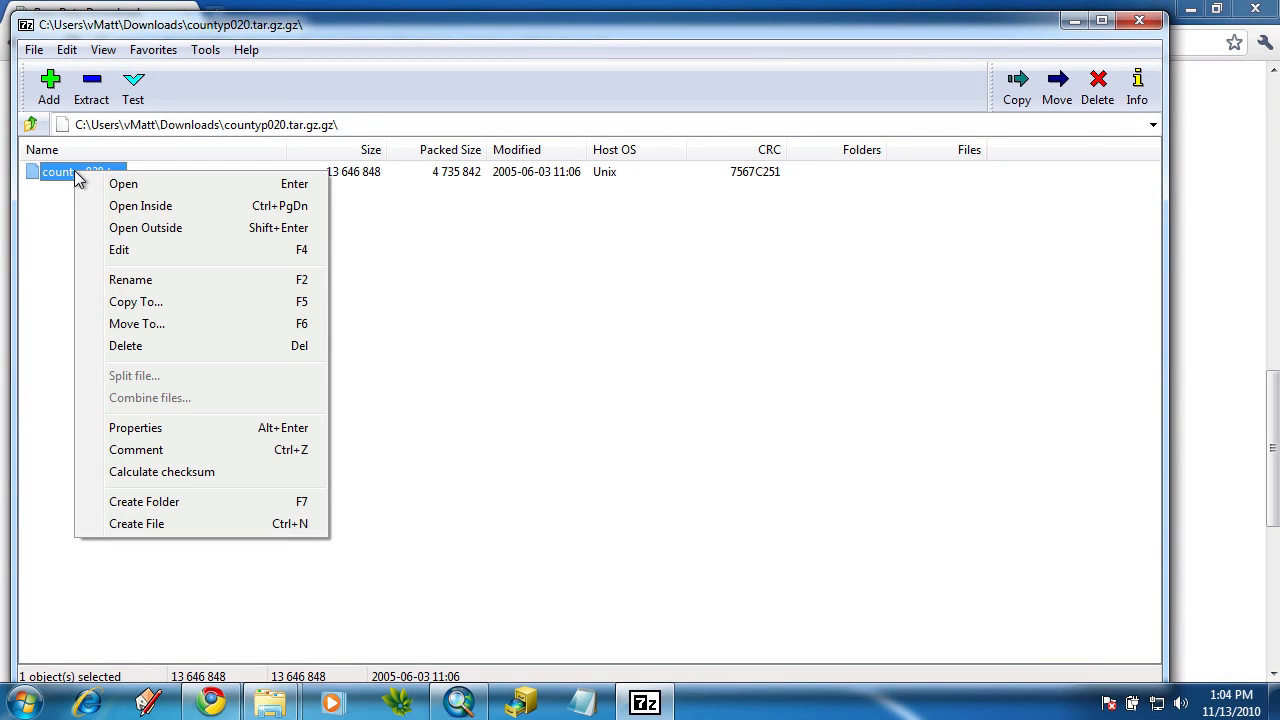
{"action": "left_click", "coordinate": [128, 184]}
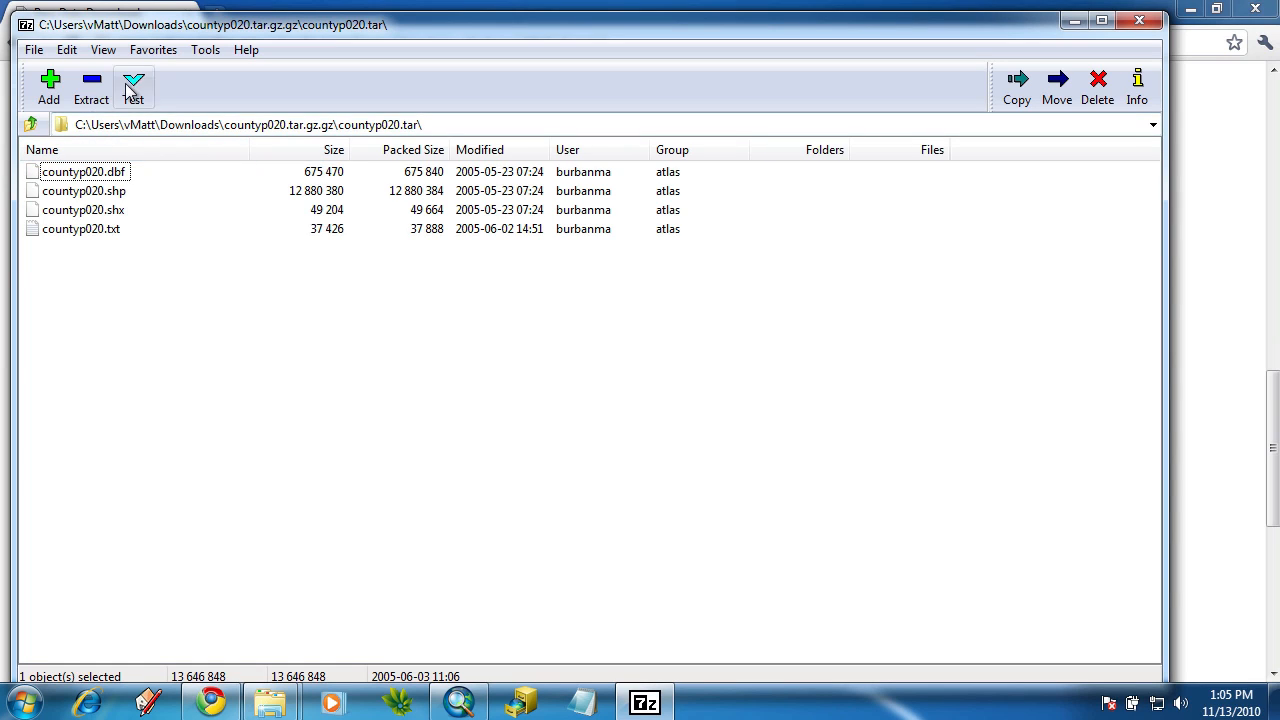
Copy the four countyp020 files out of the archive into a new folder named countyboundaries inside the desktop's GIS Data folder
{"action": "left_click", "coordinate": [66, 176]}
{"action": "left_click", "coordinate": [80, 232], "text": "shift"}
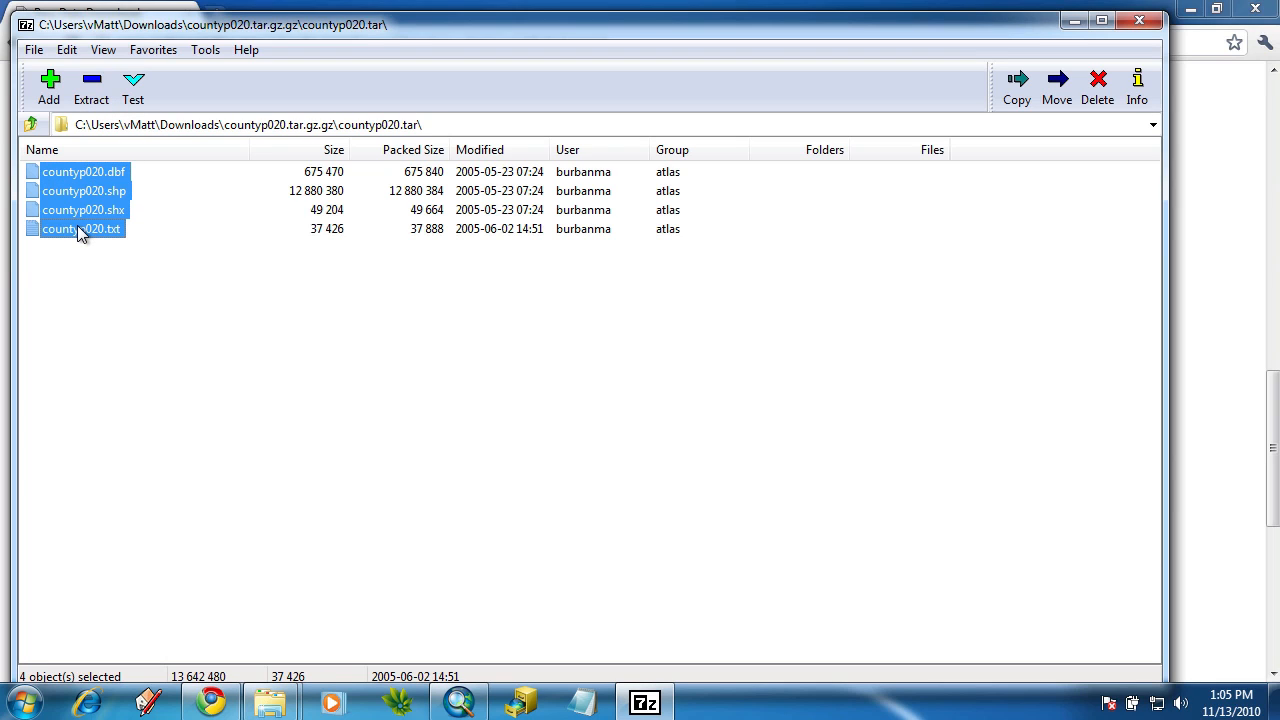
{"action": "right_click", "coordinate": [104, 210]}
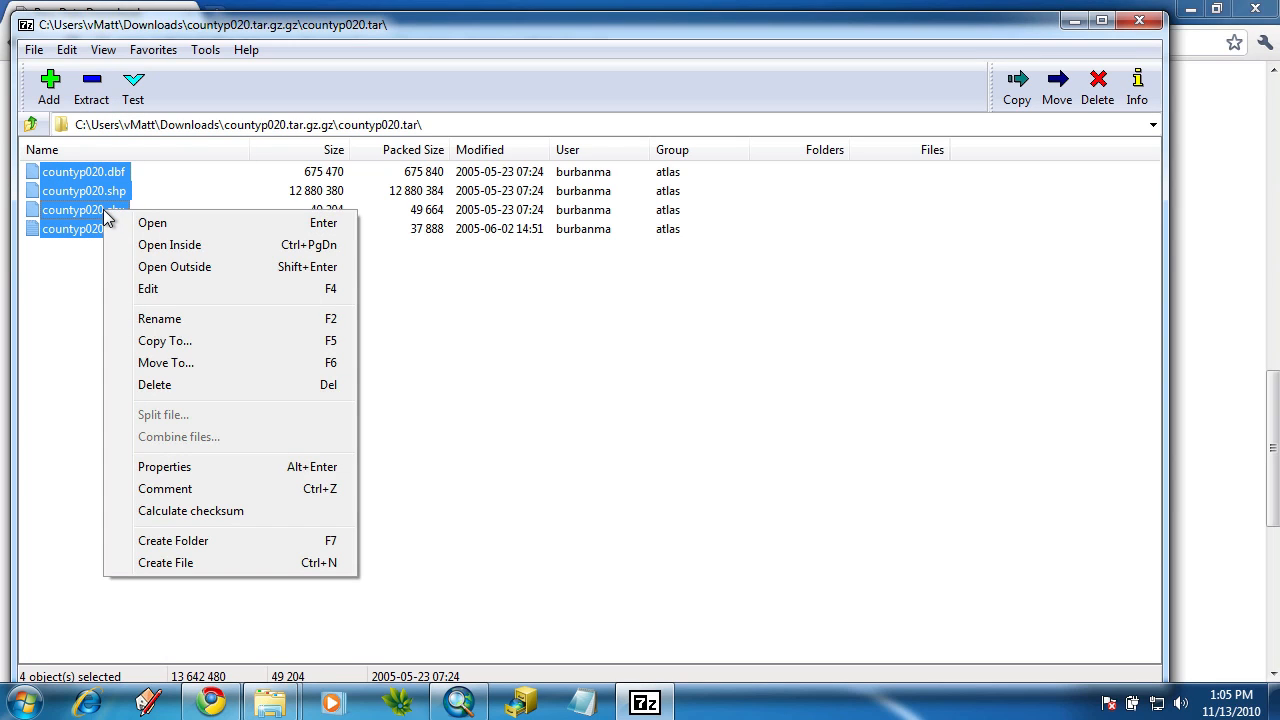
{"action": "left_click", "coordinate": [206, 342]}
{"action": "left_click", "coordinate": [885, 264]}
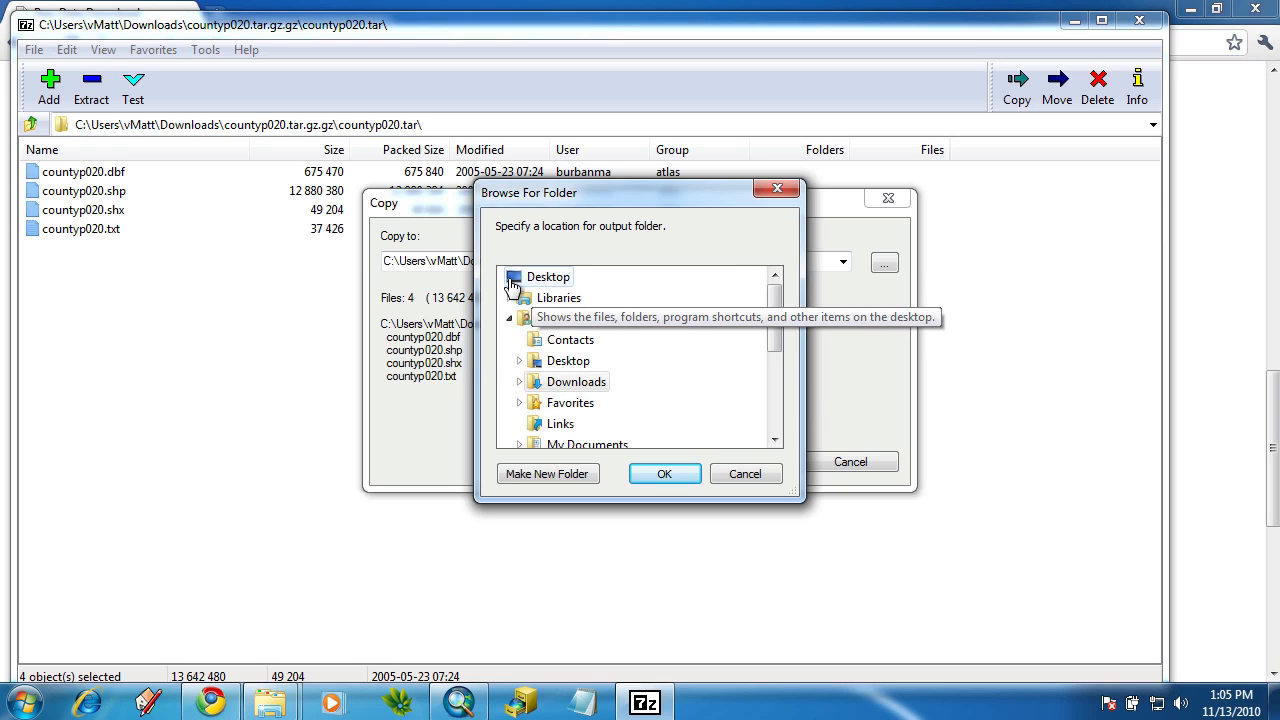
{"action": "left_click", "coordinate": [545, 278]}
{"action": "left_click", "coordinate": [509, 318]}
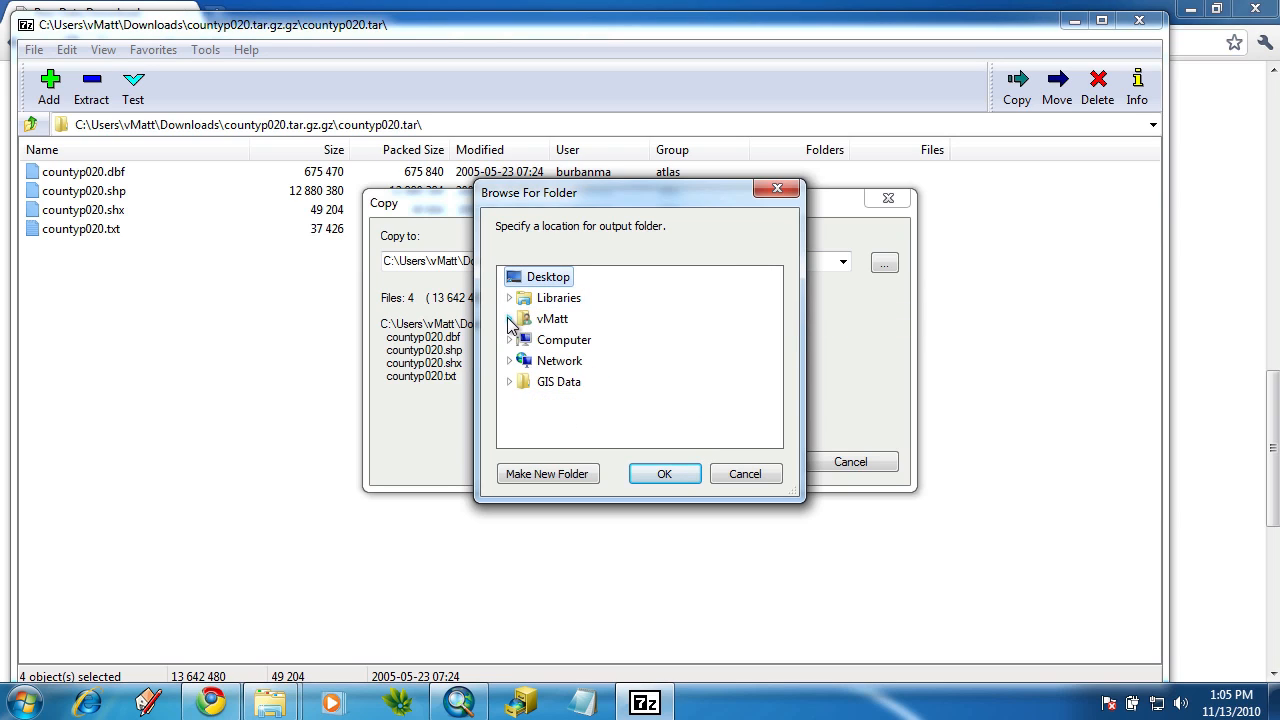
{"action": "left_click", "coordinate": [550, 382]}
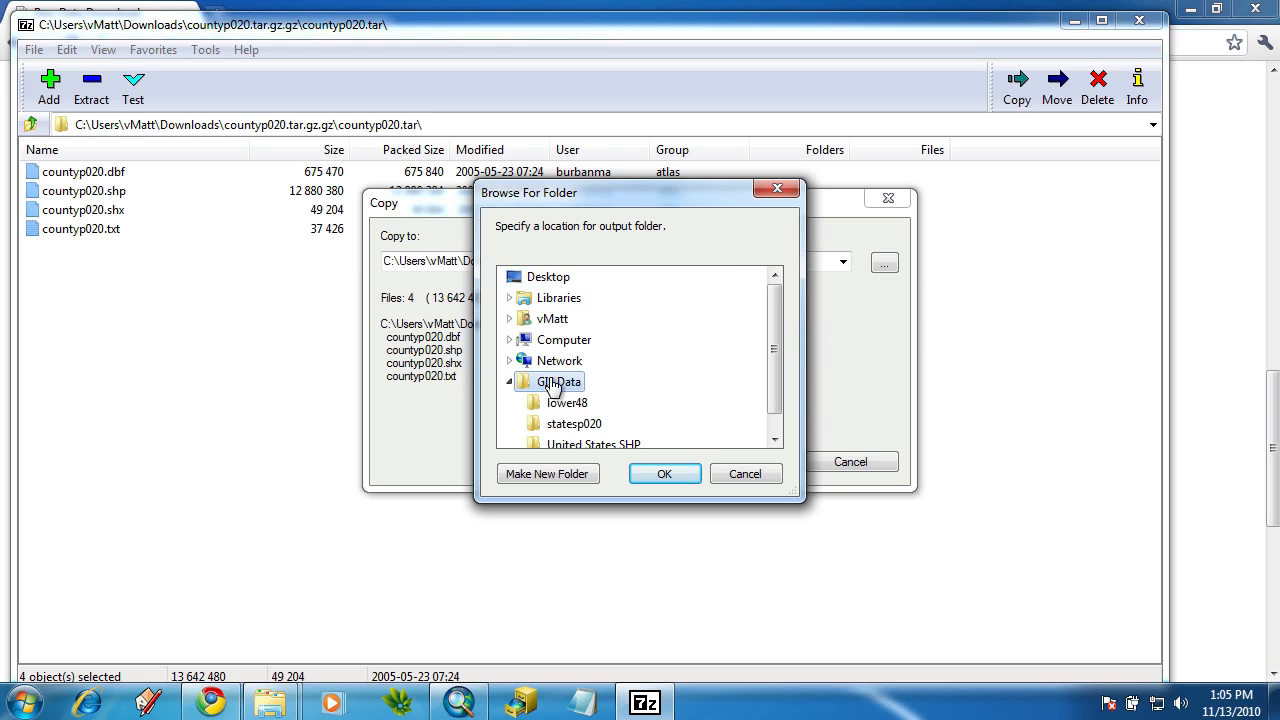
{"action": "left_click", "coordinate": [543, 476]}
{"action": "type", "text": "countyboundaries"}
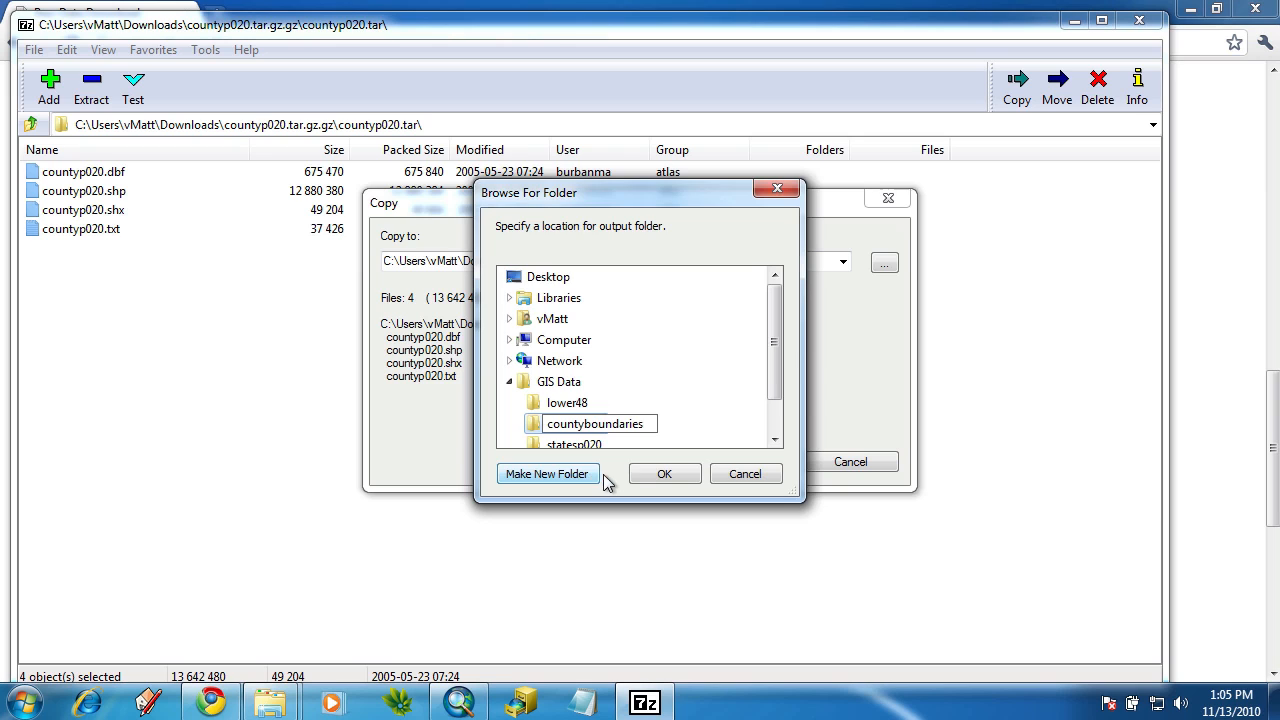
{"action": "left_click", "coordinate": [657, 474]}
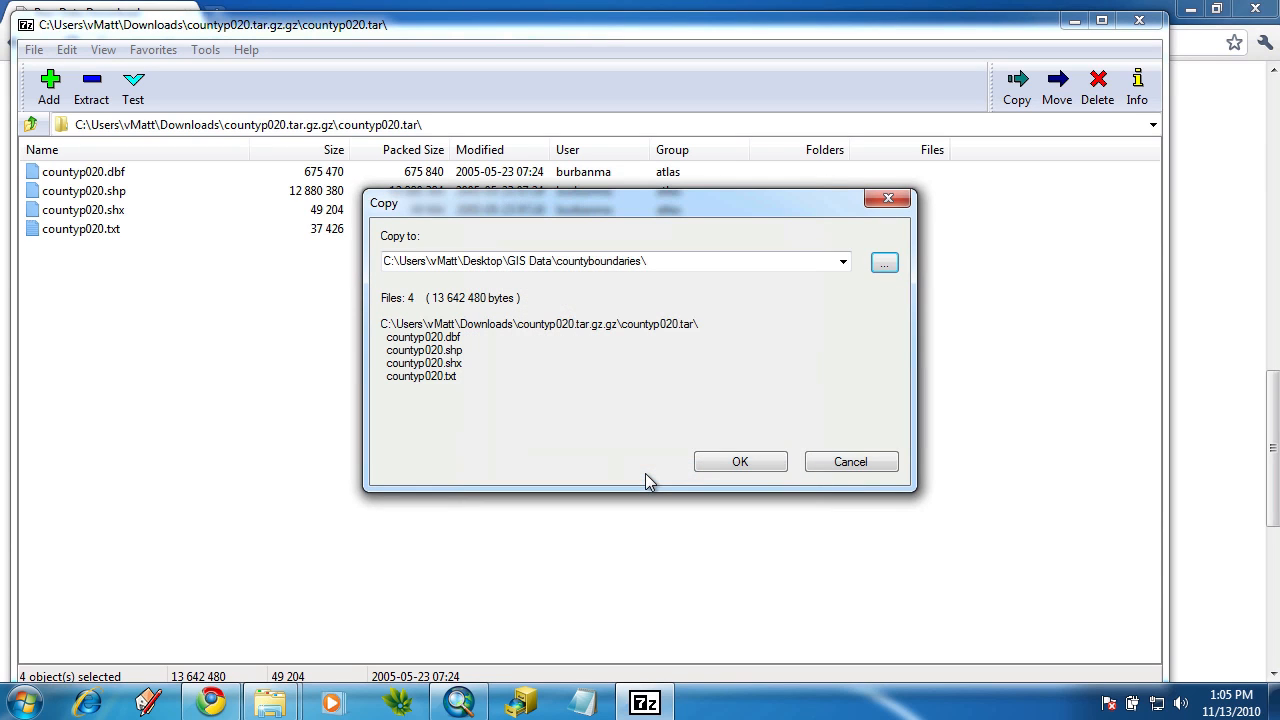
{"action": "left_click_drag", "start_coordinate": [618, 203], "coordinate": [527, 199]}
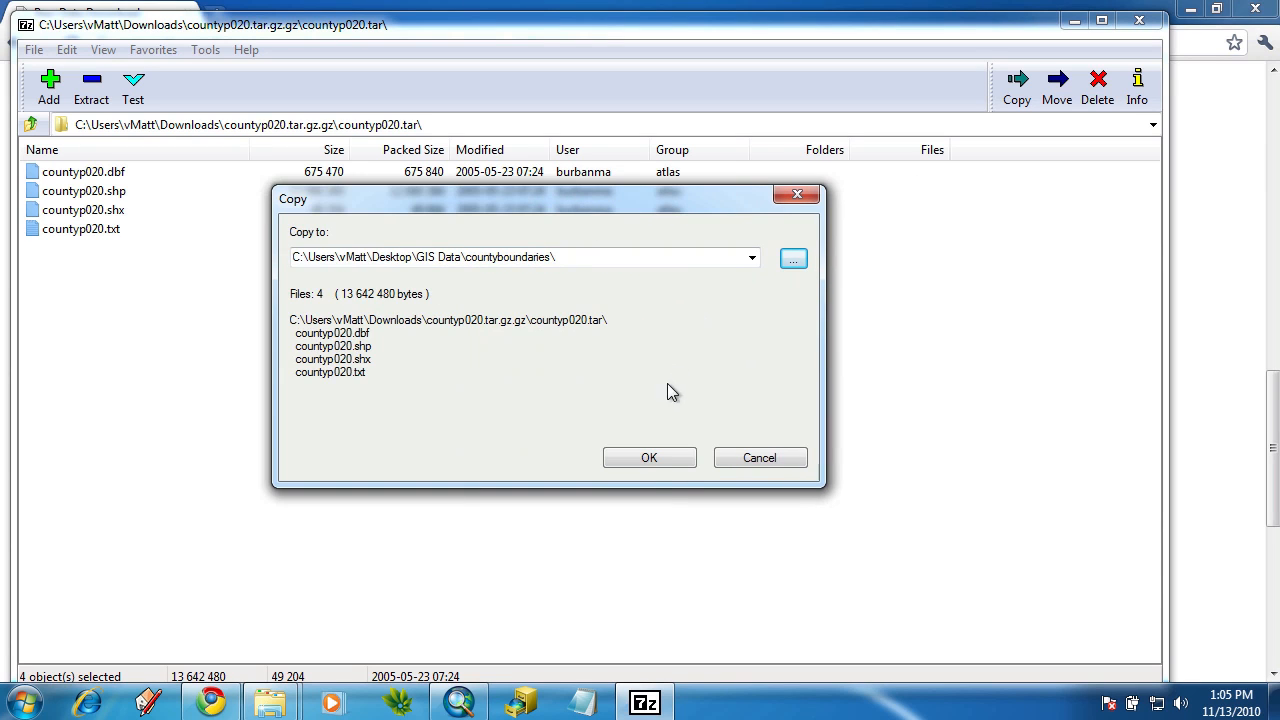
{"action": "left_click", "coordinate": [650, 460]}
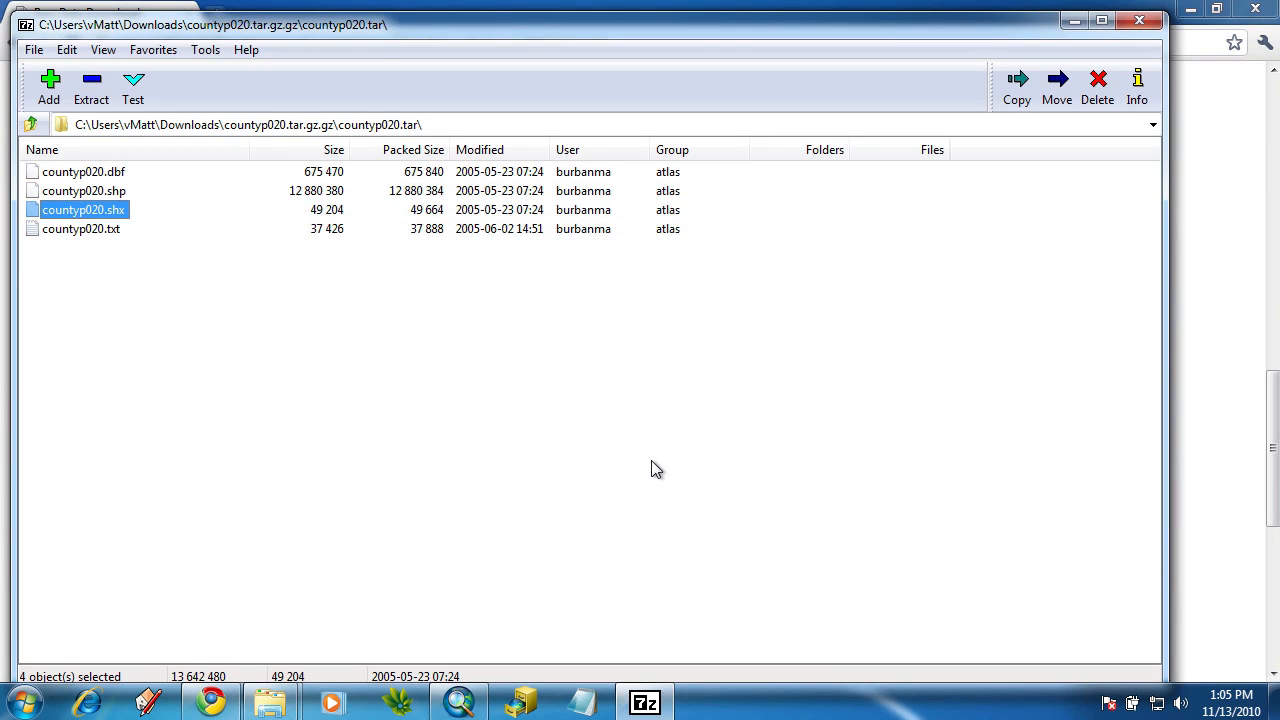
Check the extracted files in the countyboundaries folder within the desktop's GIS Data folder, and close the folder window
{"action": "left_click", "coordinate": [1274, 700]}
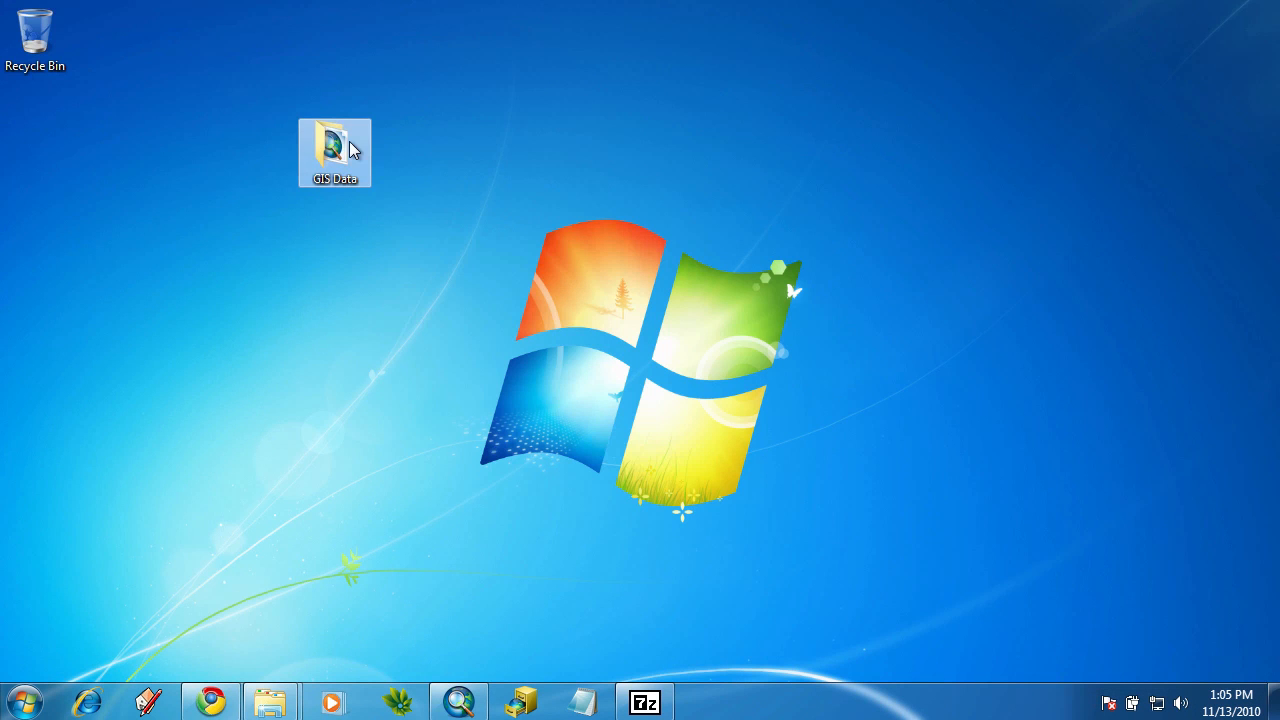
{"action": "double_click", "coordinate": [348, 148]}
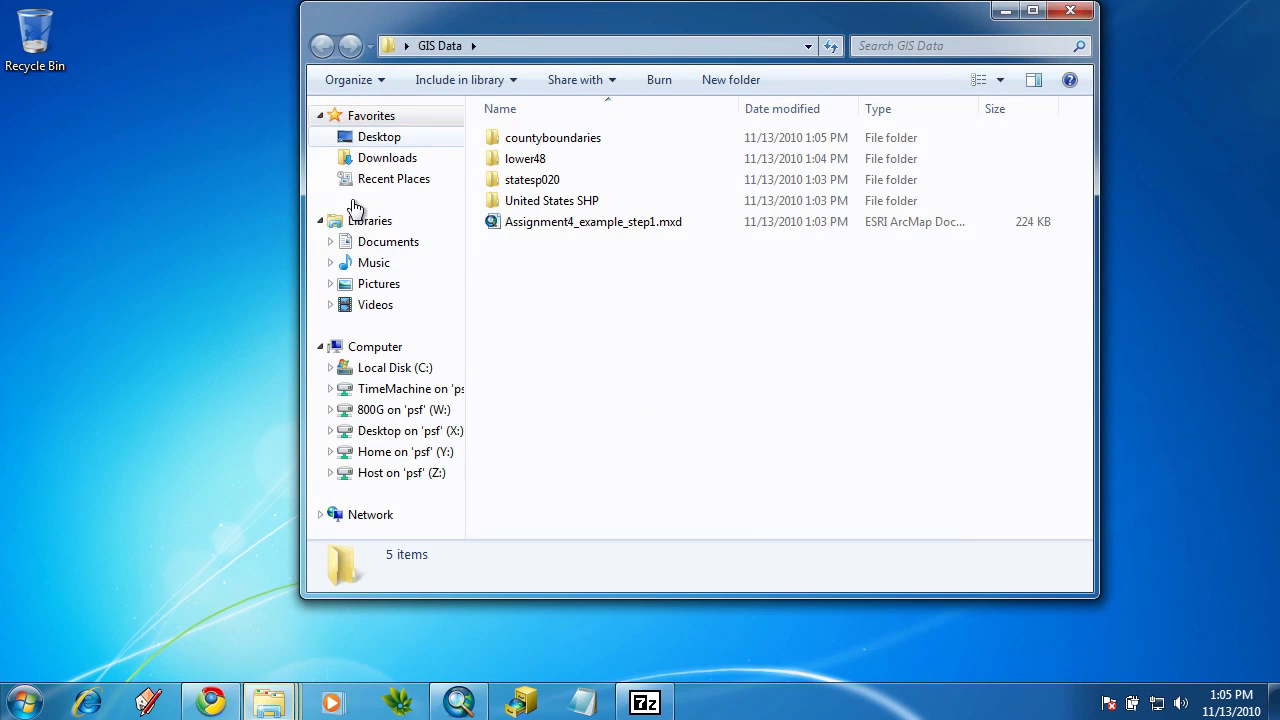
{"action": "double_click", "coordinate": [536, 146]}
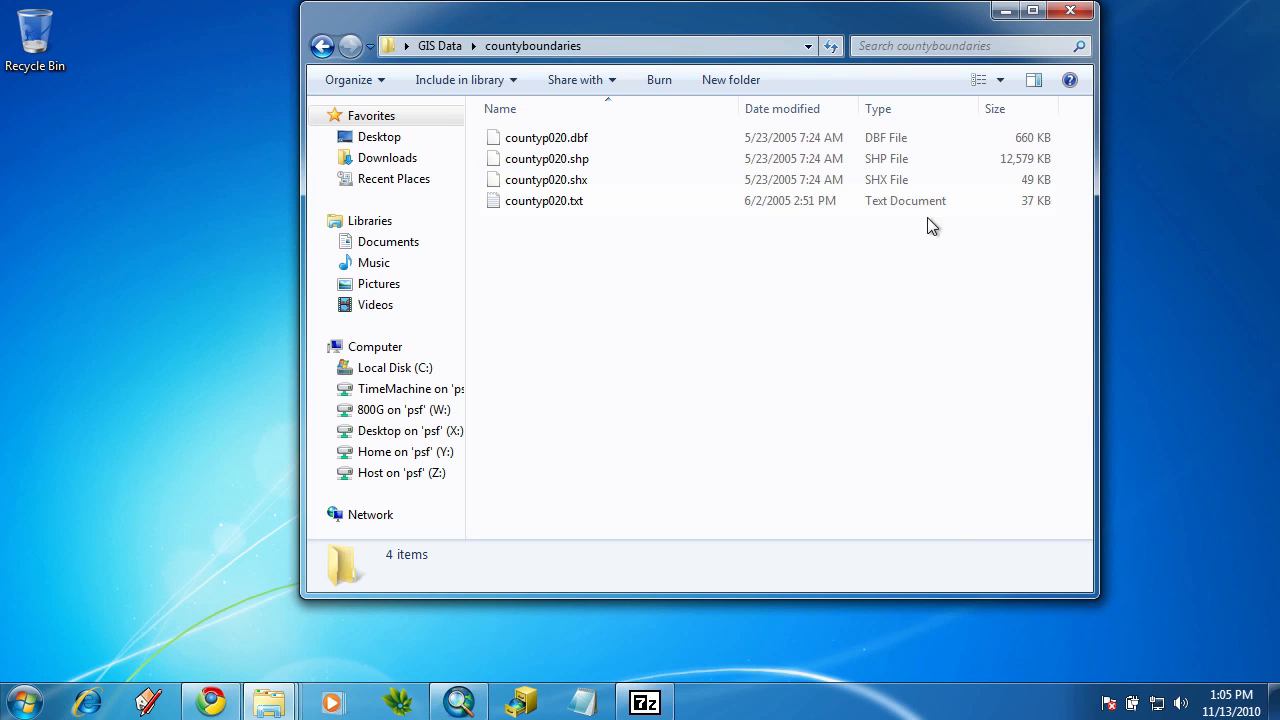
{"action": "left_click", "coordinate": [1083, 12]}
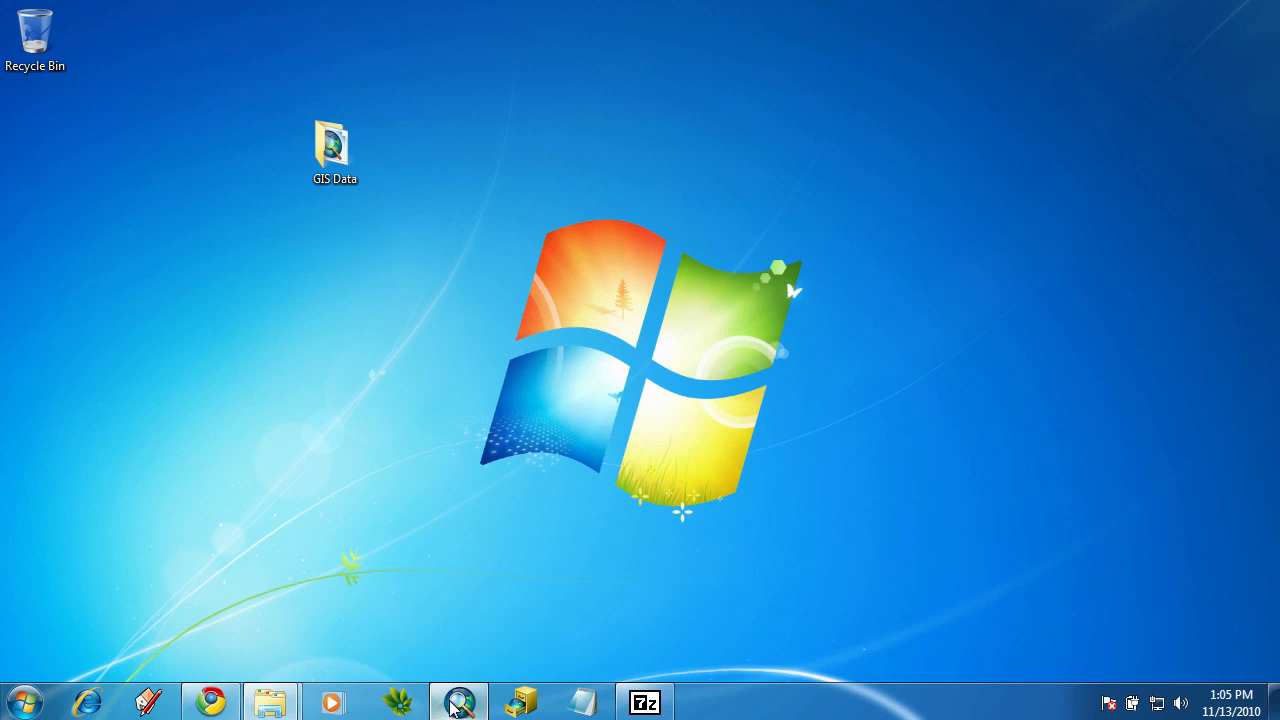
Switch to ArcMap and add countyp020.shp from the countyboundaries folder in GIS Data to the Compare 2 data frame
{"action": "left_click", "coordinate": [455, 690]}
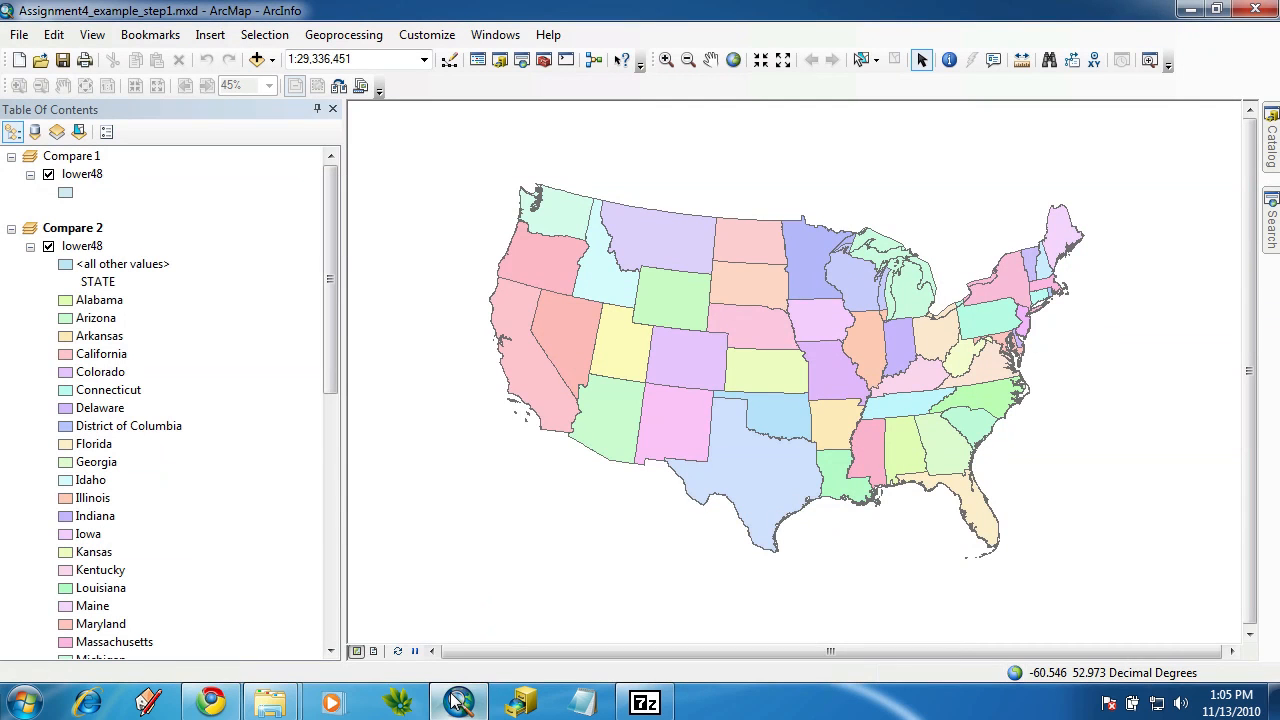
{"action": "left_click", "coordinate": [256, 60]}
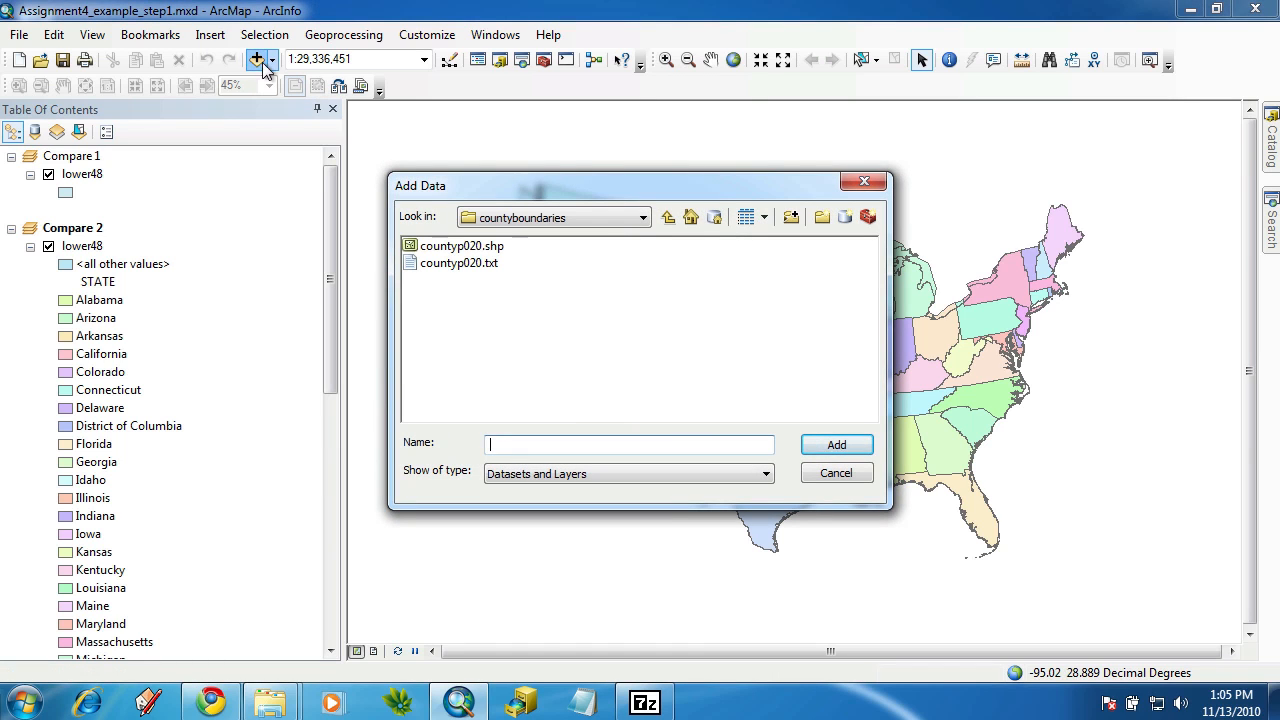
{"action": "left_click", "coordinate": [642, 218]}
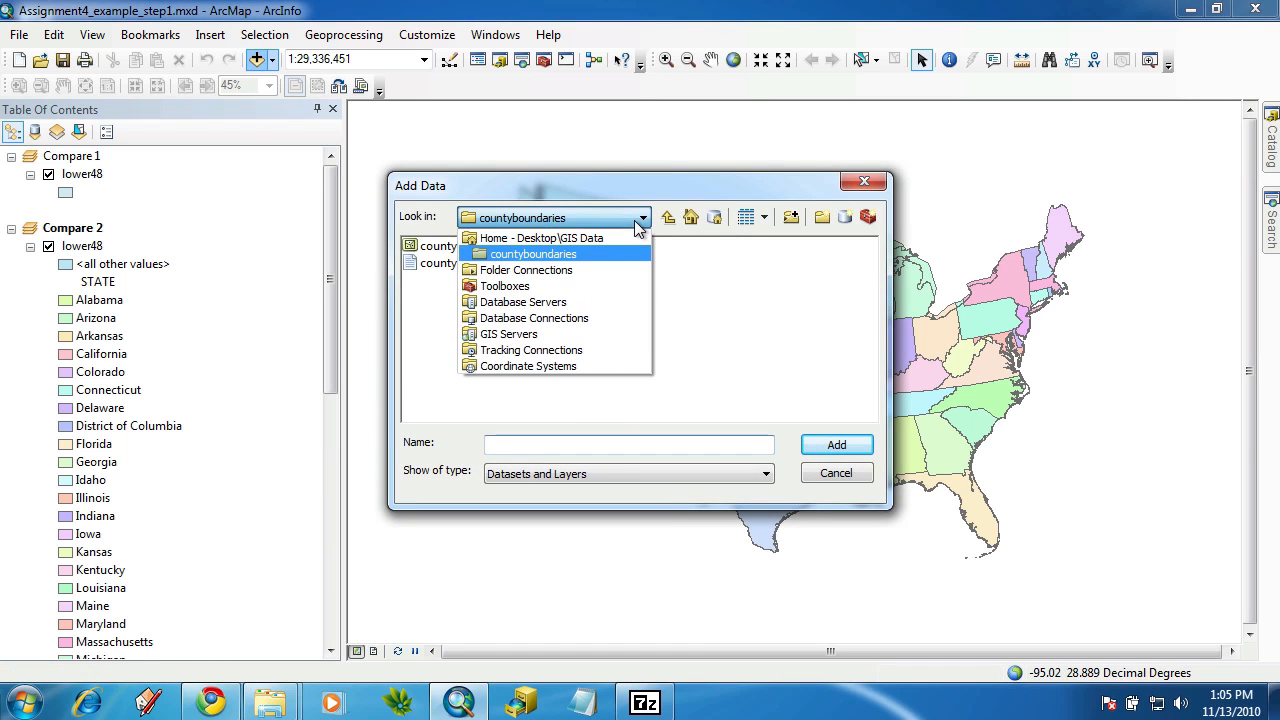
{"action": "left_click", "coordinate": [585, 240]}
{"action": "double_click", "coordinate": [462, 248]}
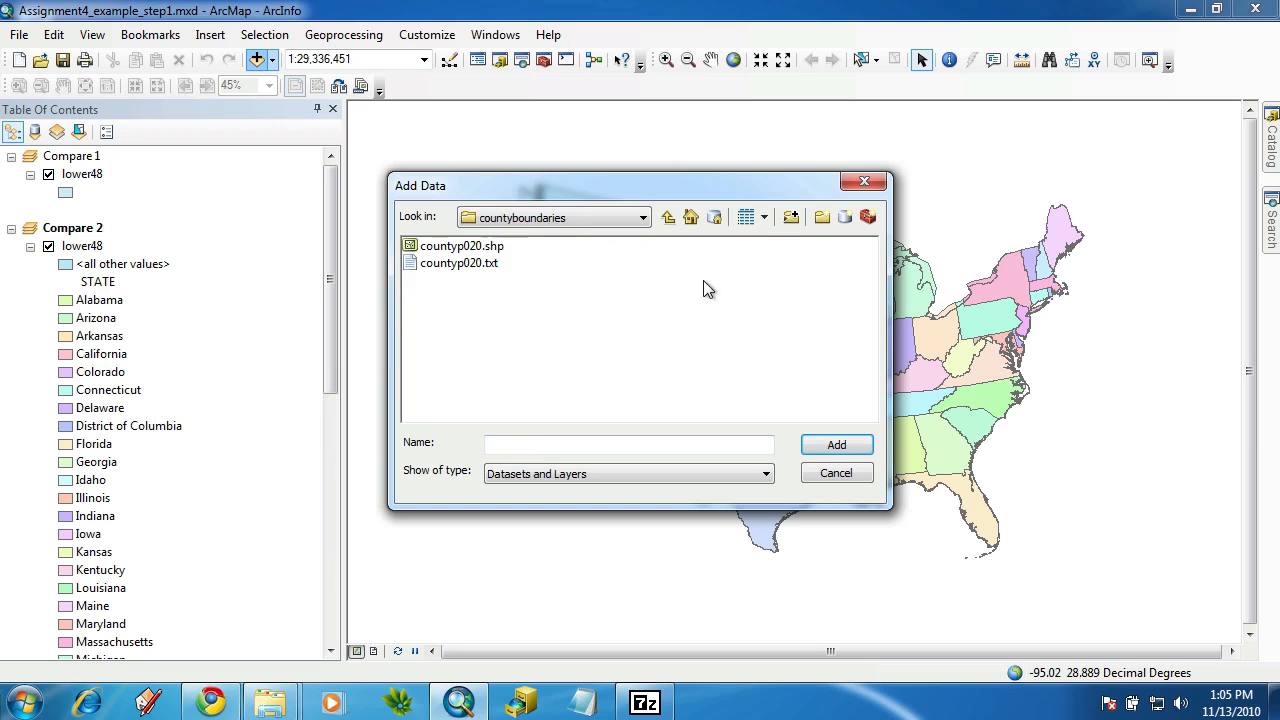
{"action": "left_click", "coordinate": [482, 249]}
{"action": "left_click", "coordinate": [822, 445]}
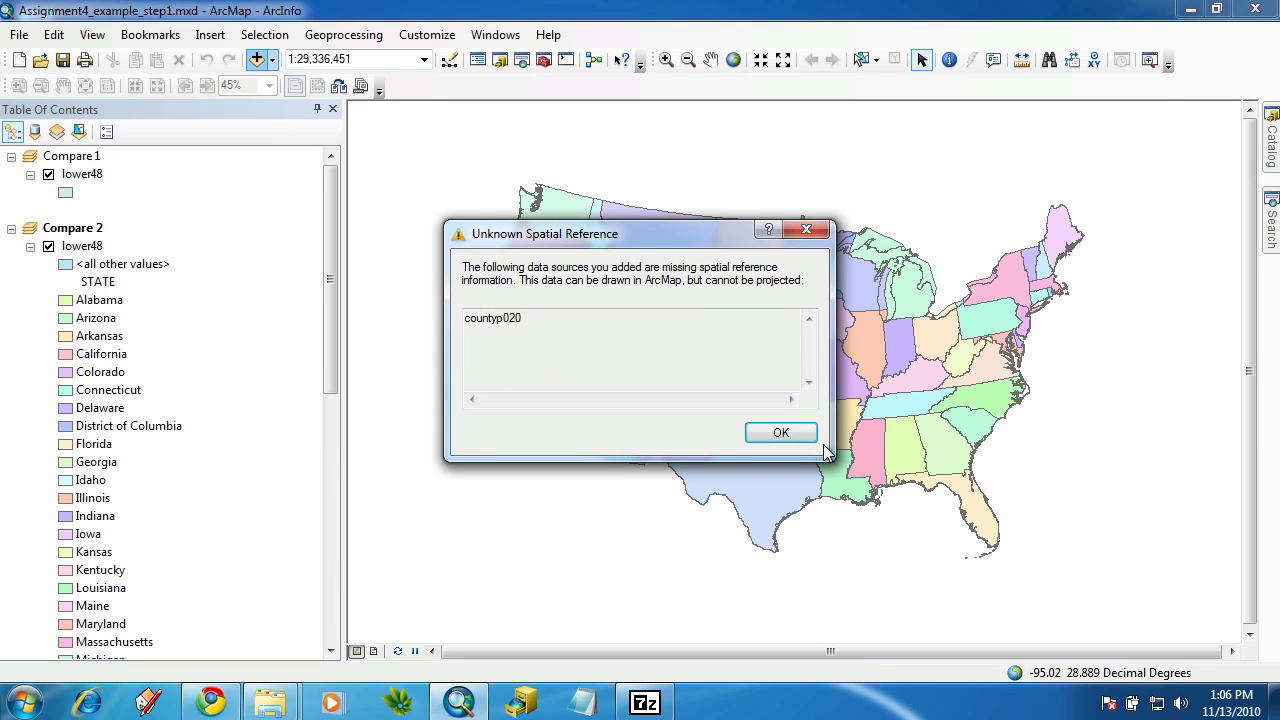
{"action": "left_click_drag", "start_coordinate": [708, 239], "coordinate": [688, 227]}
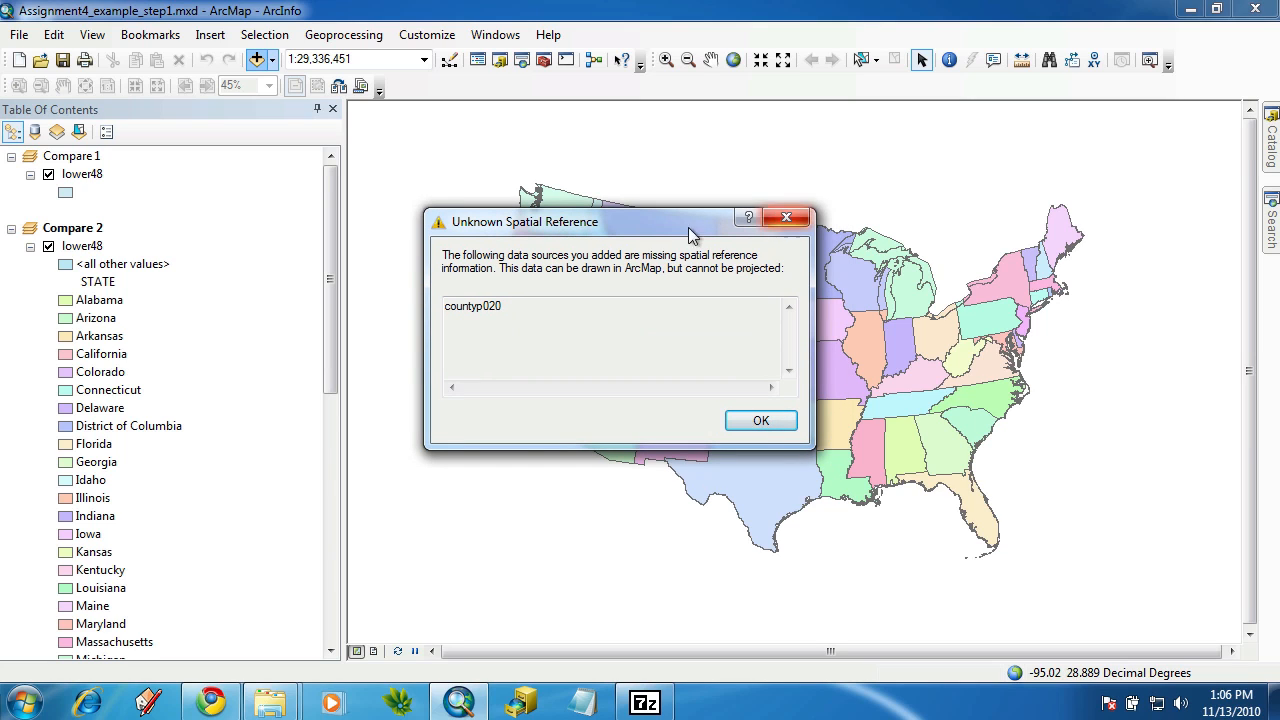
{"action": "left_click", "coordinate": [783, 421]}
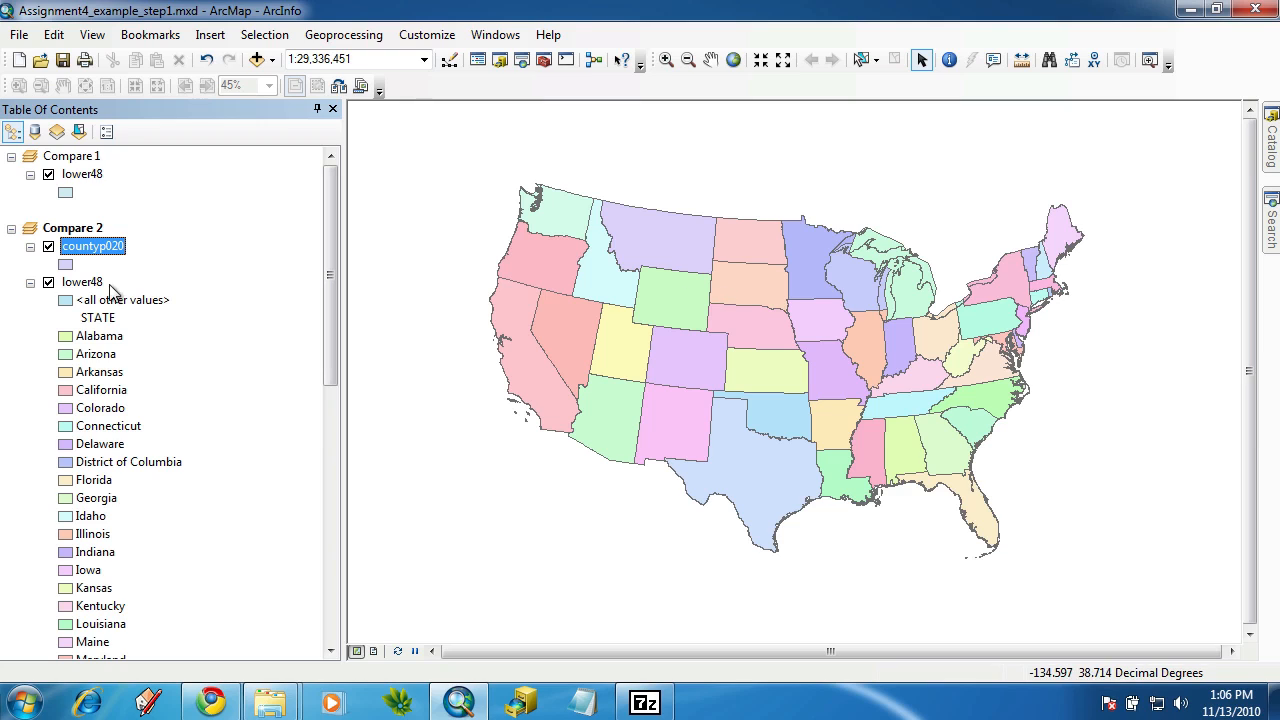
Turn off the lower48 layer in Compare 2 and zoom to the extent of its countyp020 layer
{"action": "left_click", "coordinate": [48, 282]}
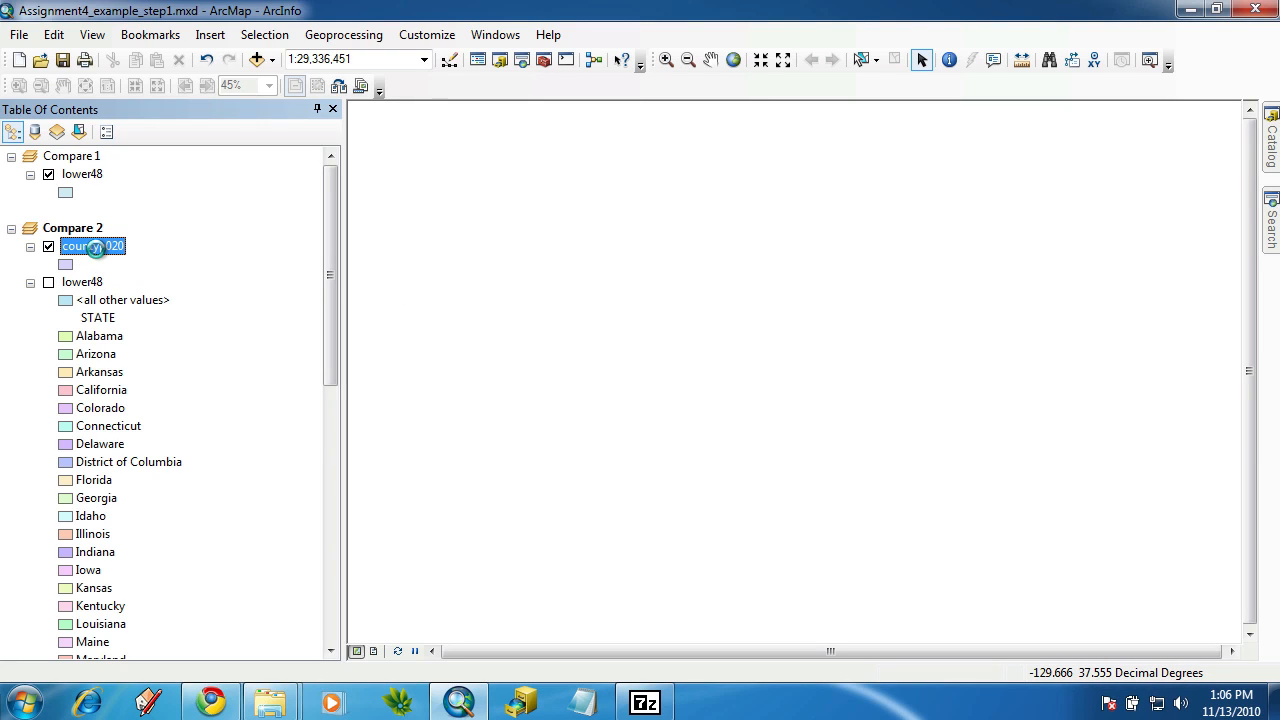
{"action": "right_click", "coordinate": [98, 252]}
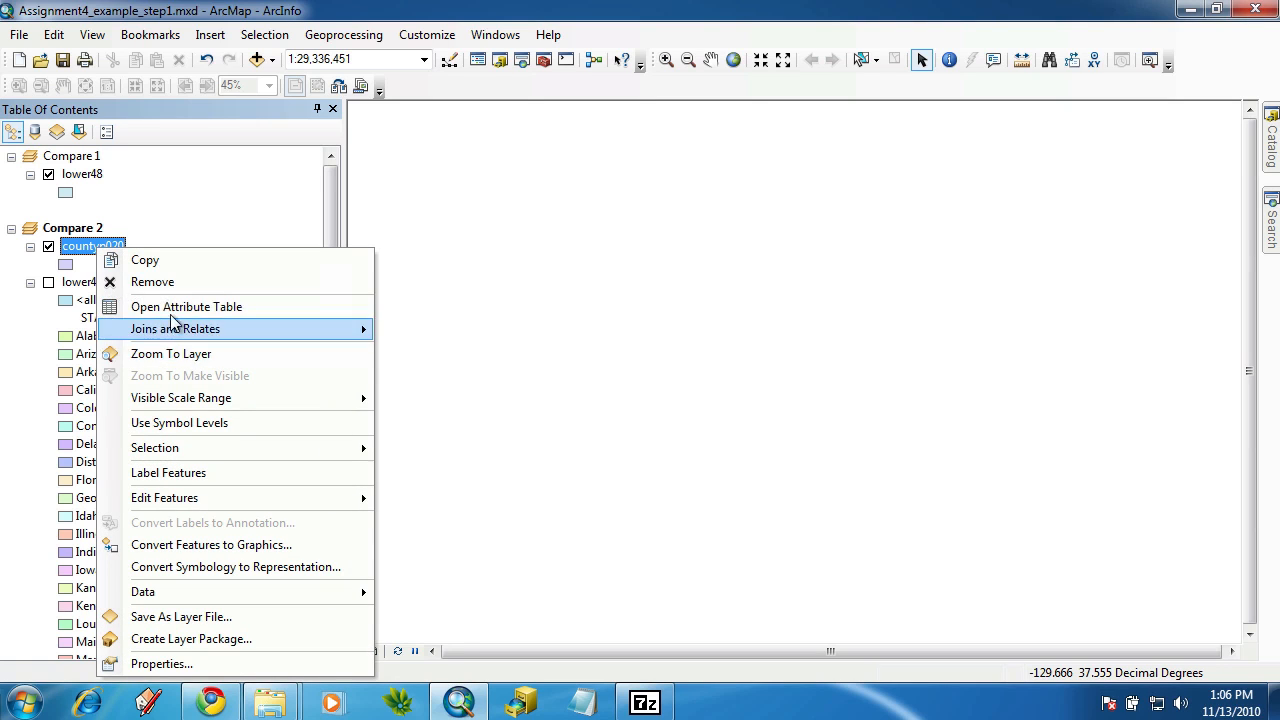
{"action": "left_click", "coordinate": [200, 360]}
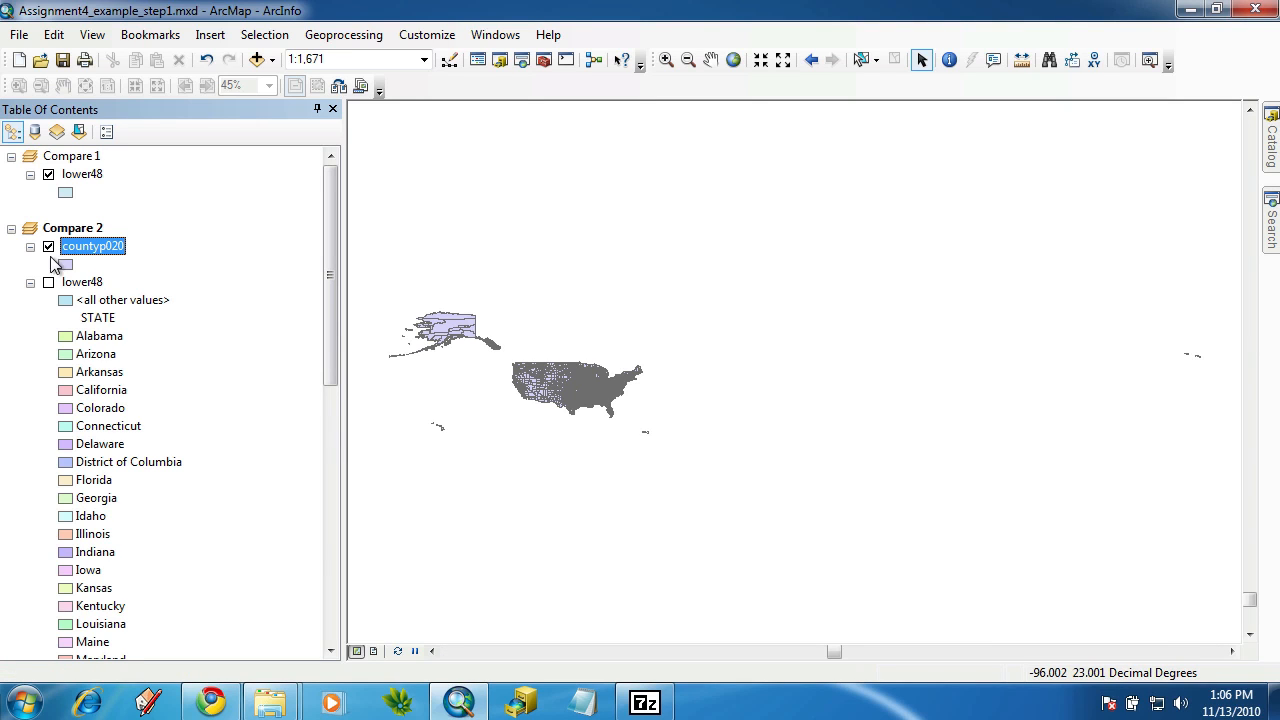
Activate the Compare 1 data frame and set its coordinate system to the lower48 layer's National Atlas Projection
{"action": "right_click", "coordinate": [68, 157]}
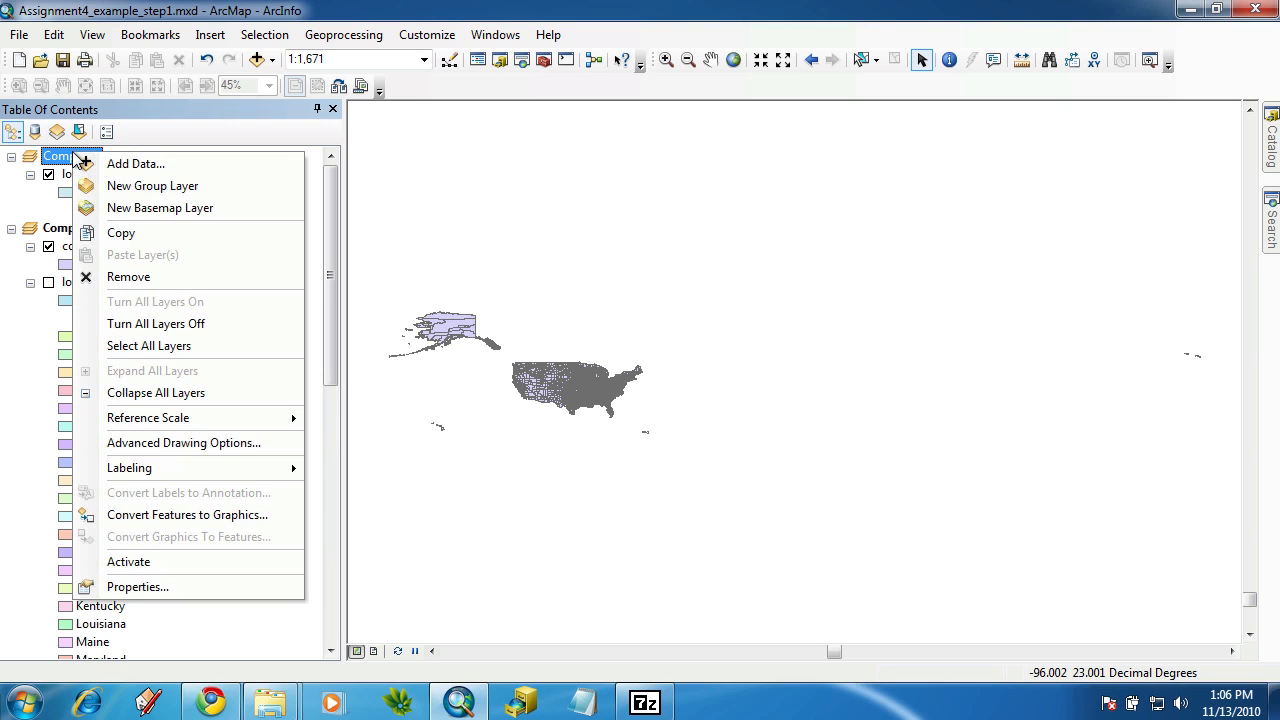
{"action": "left_click", "coordinate": [157, 568]}
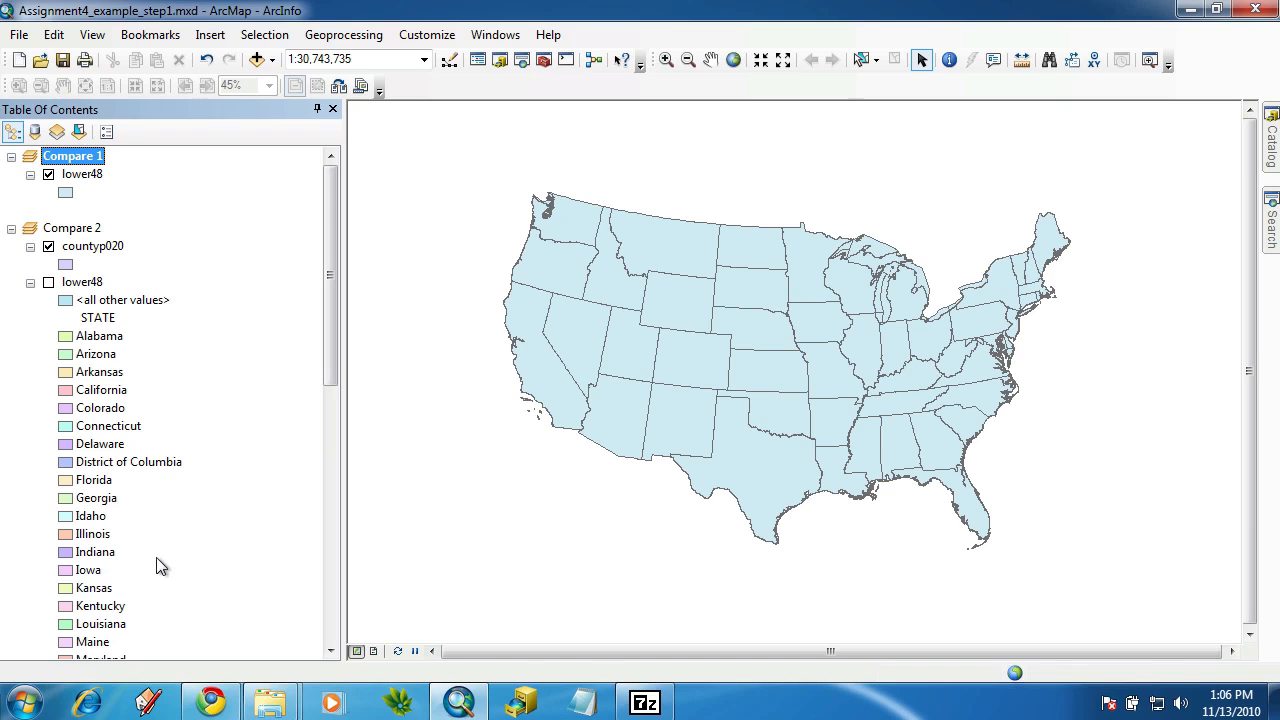
{"action": "right_click", "coordinate": [98, 163]}
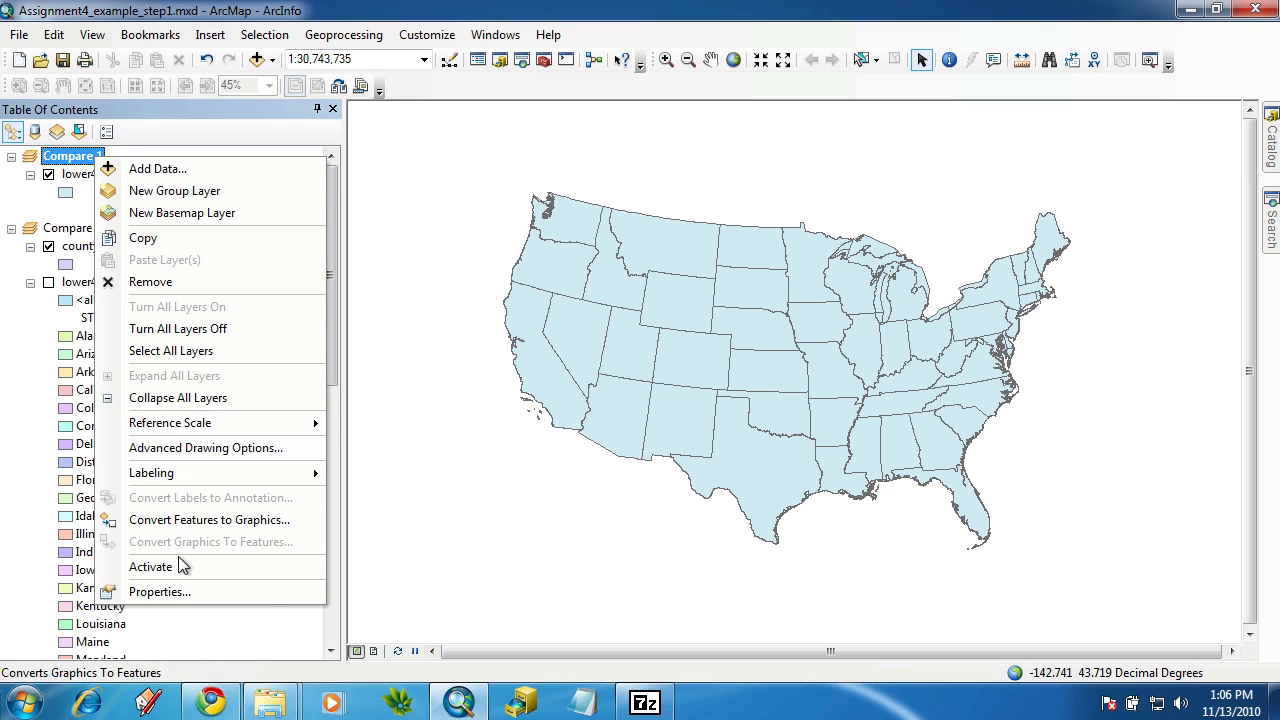
{"action": "left_click", "coordinate": [177, 592]}
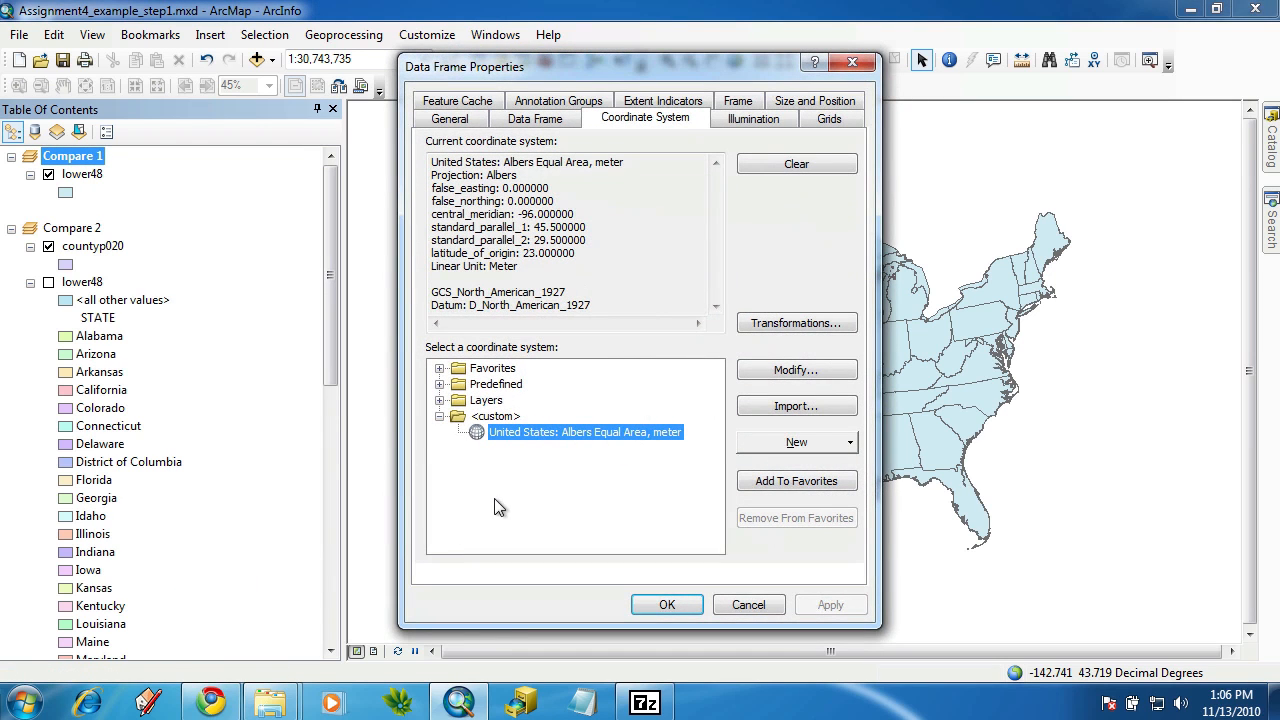
{"action": "left_click", "coordinate": [440, 400]}
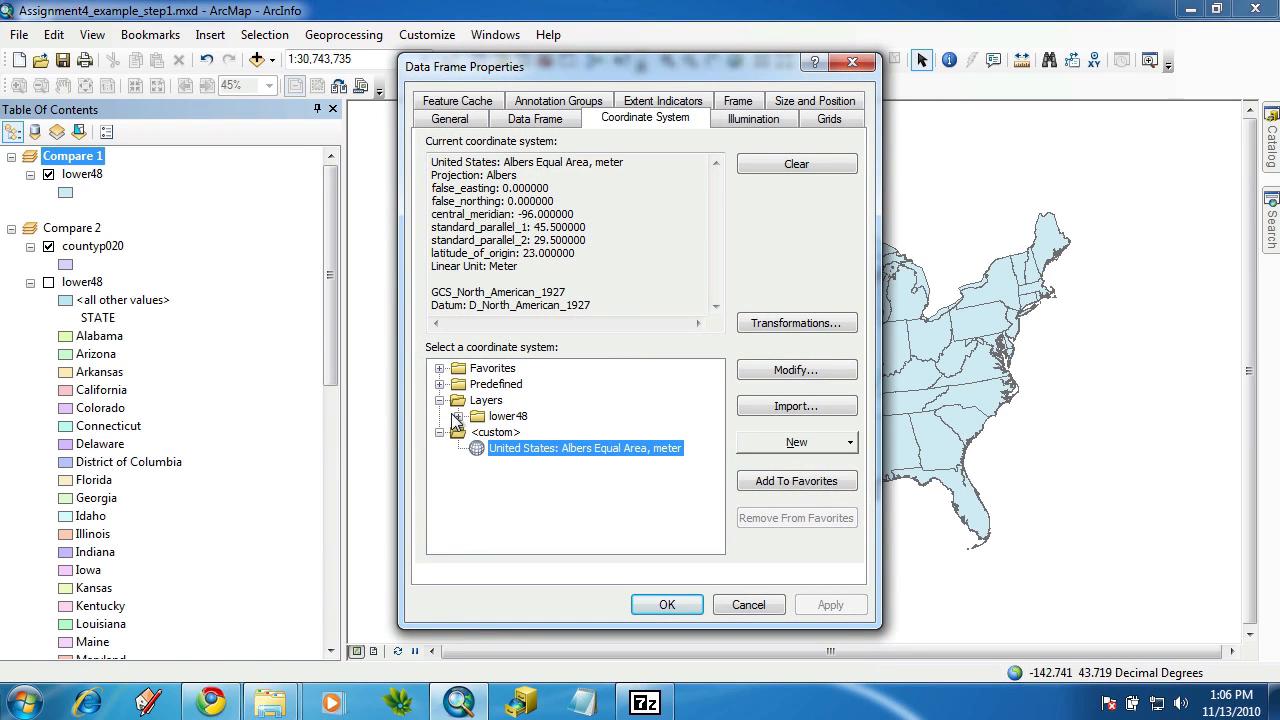
{"action": "left_click", "coordinate": [456, 416]}
{"action": "left_click", "coordinate": [565, 433]}
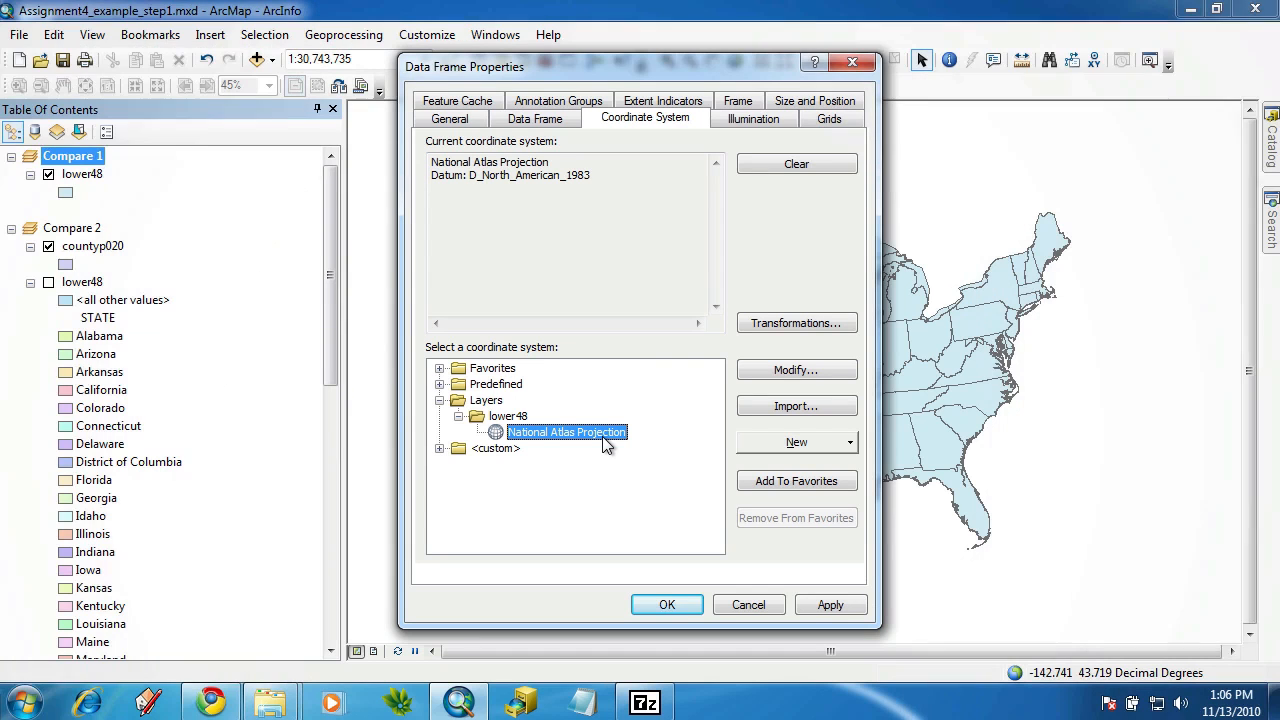
{"action": "left_click", "coordinate": [830, 605]}
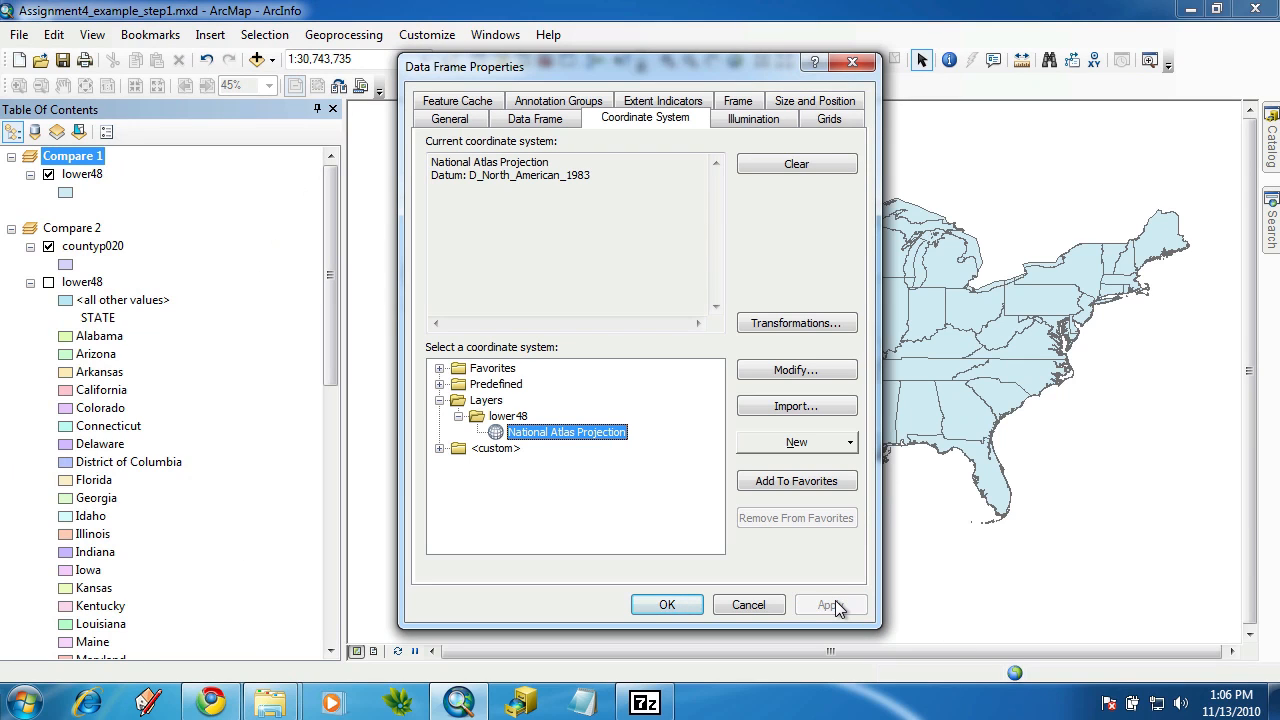
{"action": "left_click", "coordinate": [852, 63]}
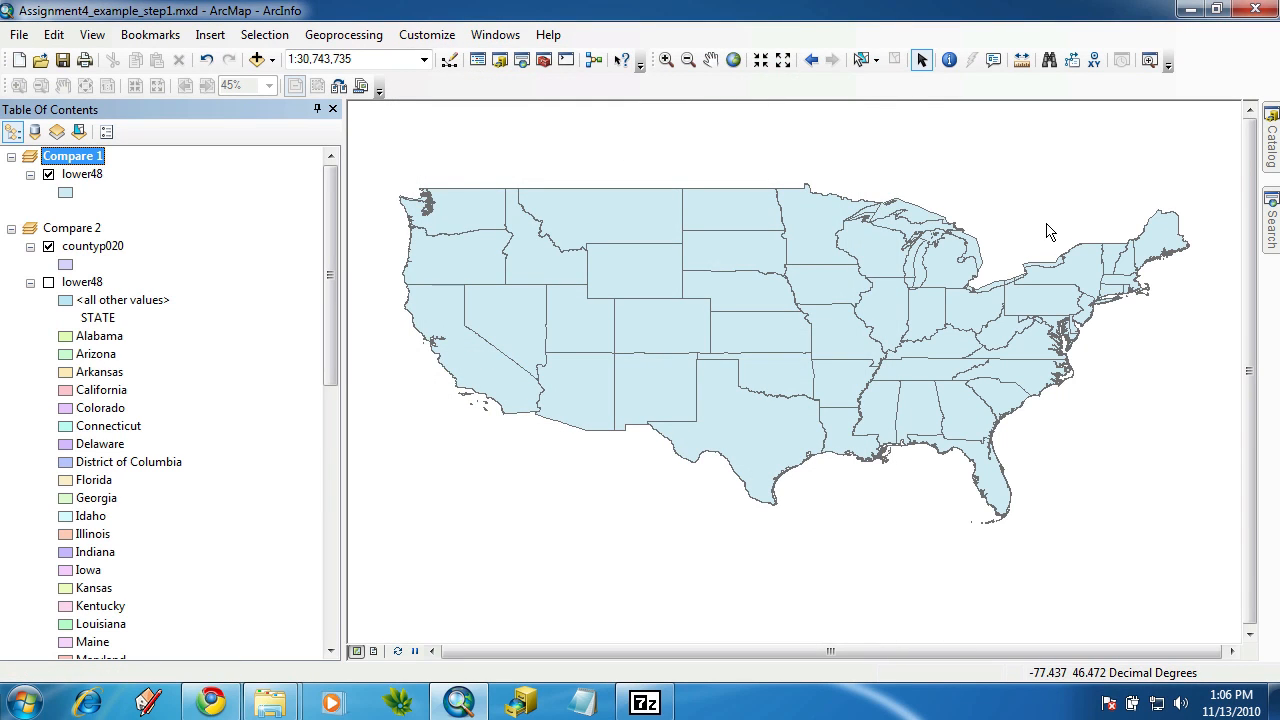
Add countyp020.shp from the countyboundaries folder to the Compare 1 data frame
{"action": "left_click", "coordinate": [261, 59]}
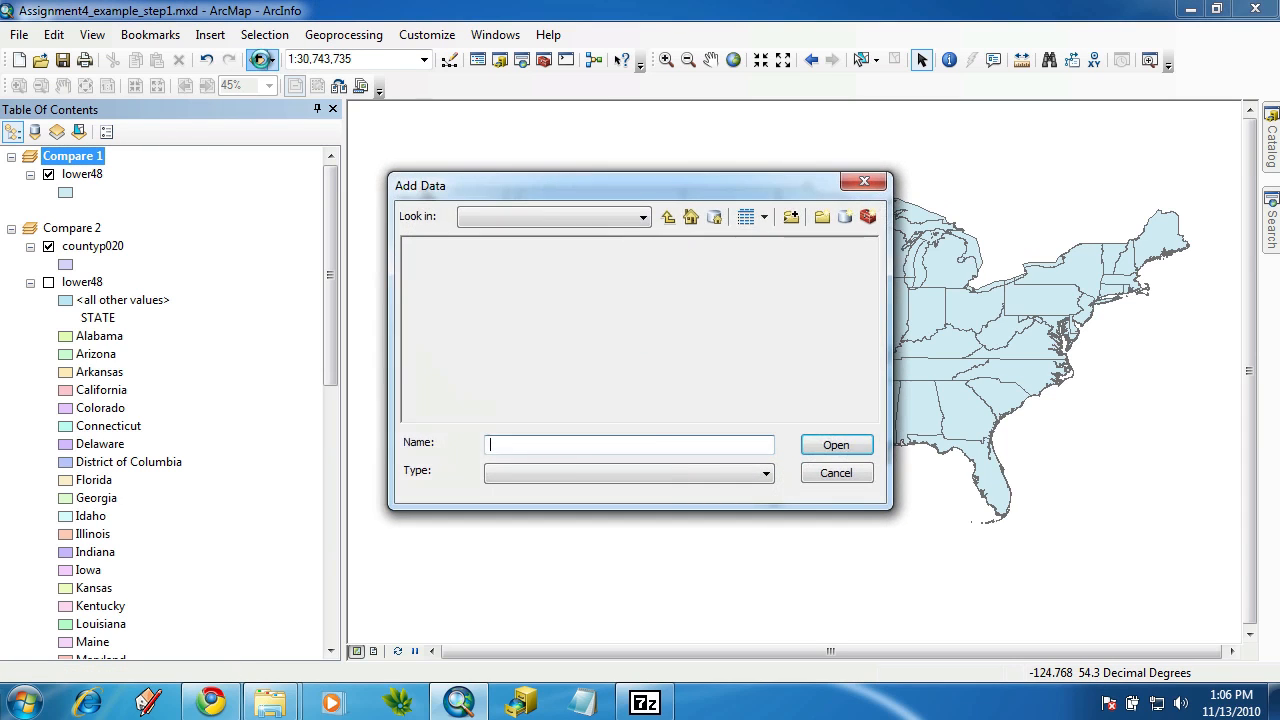
{"action": "left_click", "coordinate": [466, 248]}
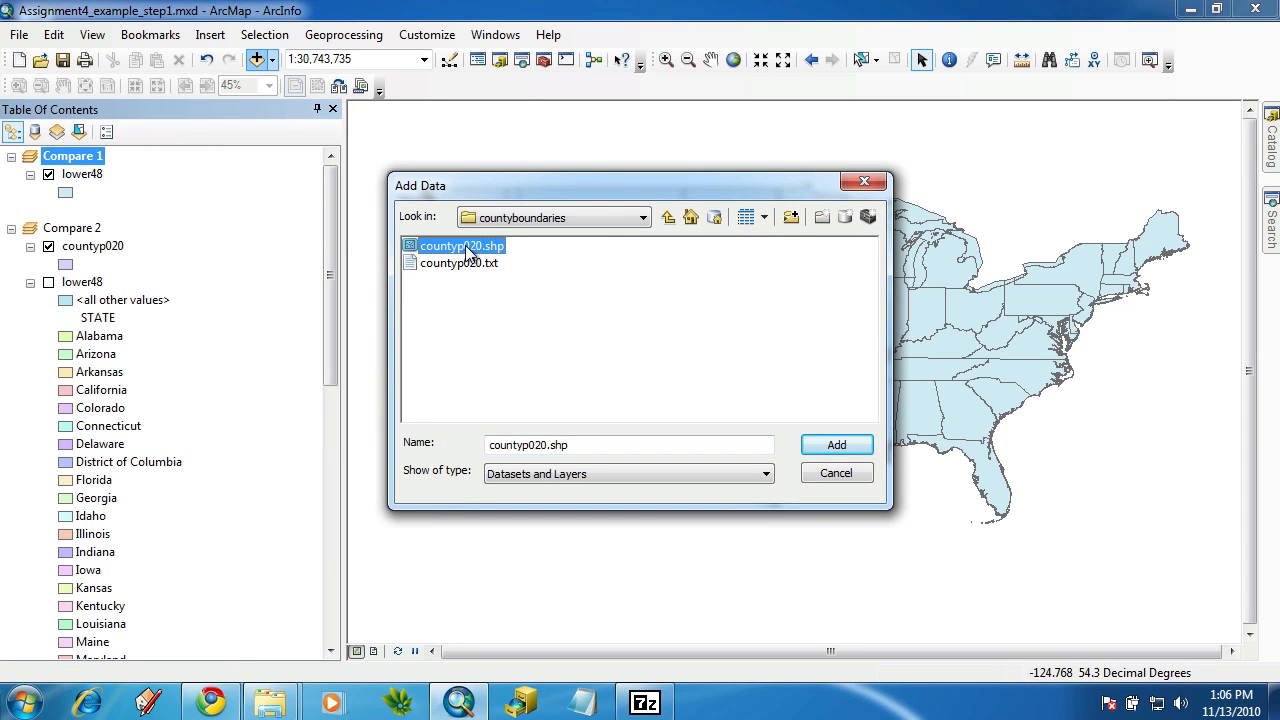
{"action": "left_click", "coordinate": [835, 445]}
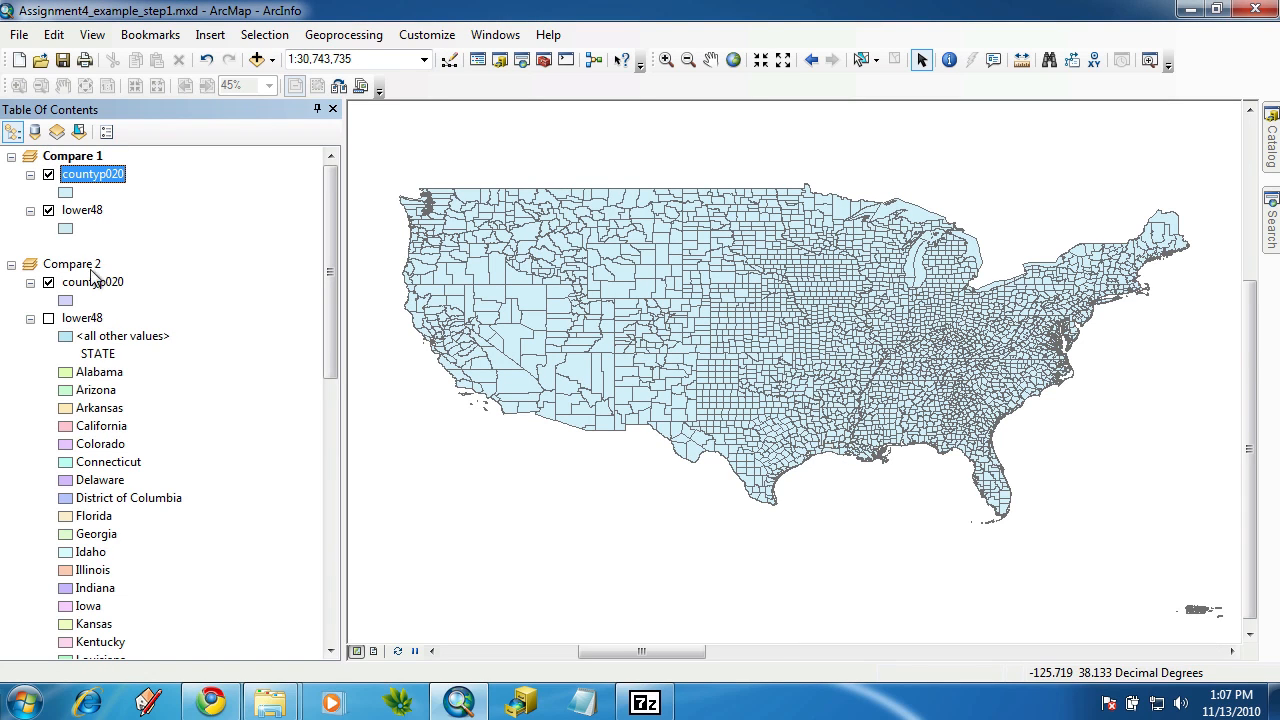
Check the layers' coordinate systems in Compare 1's properties and set the data frame to the favorite USA Contiguous Albers Equal Area Conic
{"action": "right_click", "coordinate": [73, 158]}
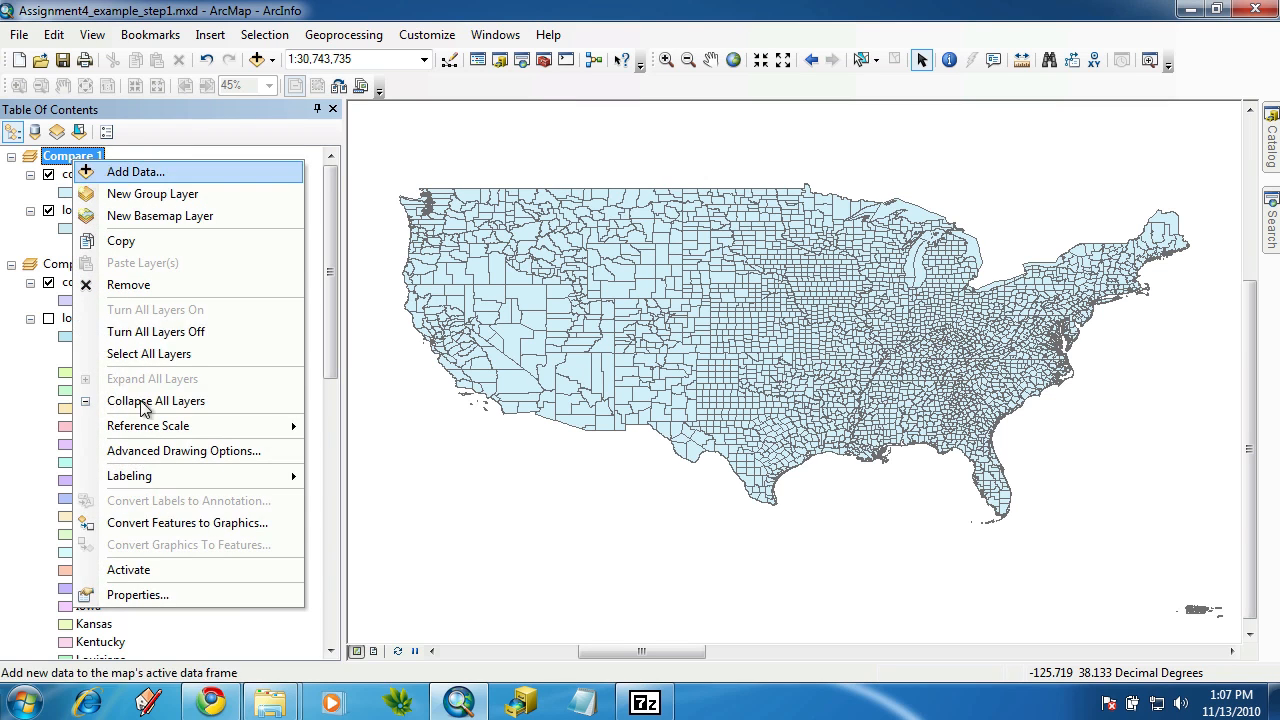
{"action": "left_click", "coordinate": [184, 594]}
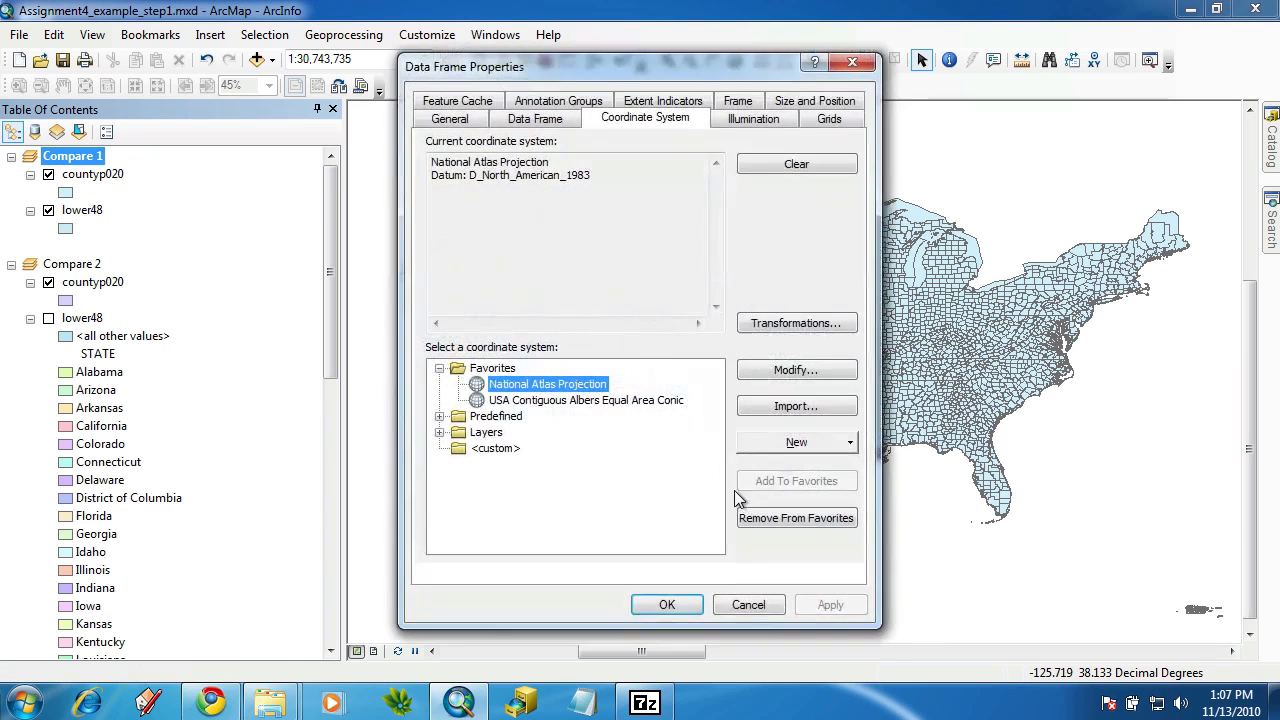
{"action": "left_click_drag", "start_coordinate": [688, 65], "coordinate": [1174, 84]}
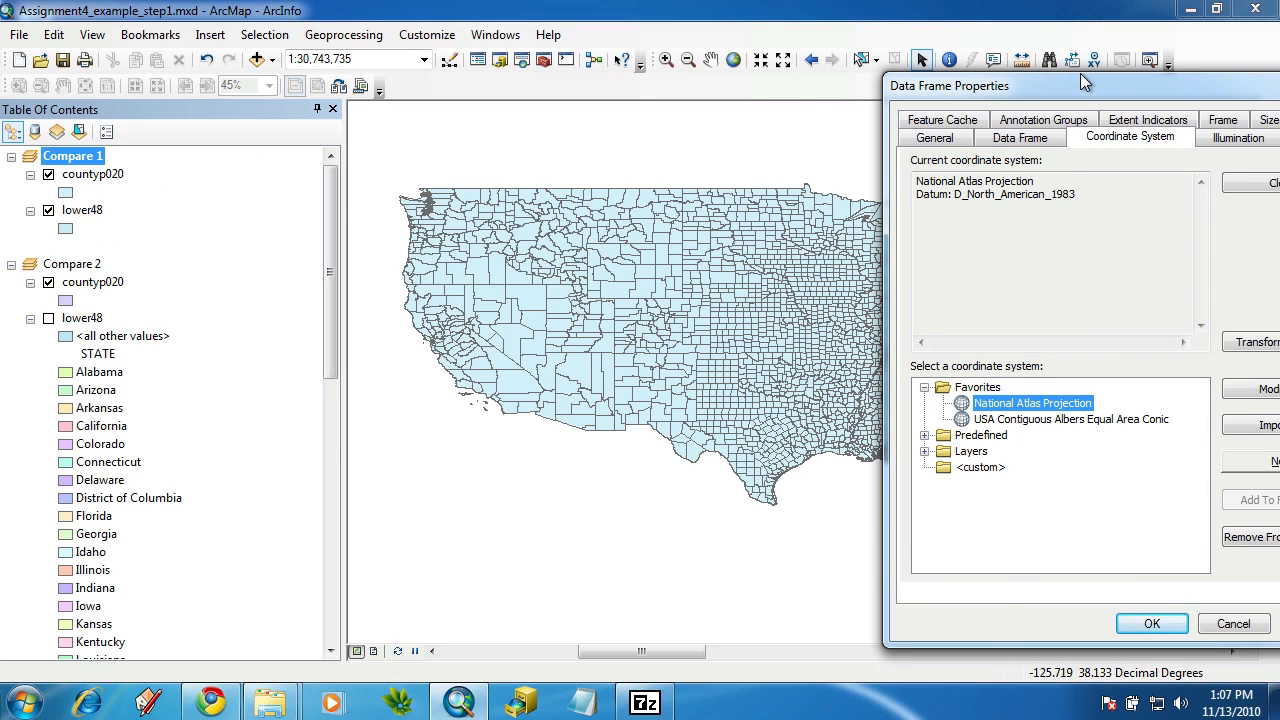
{"action": "left_click_drag", "start_coordinate": [1085, 82], "coordinate": [766, 50]}
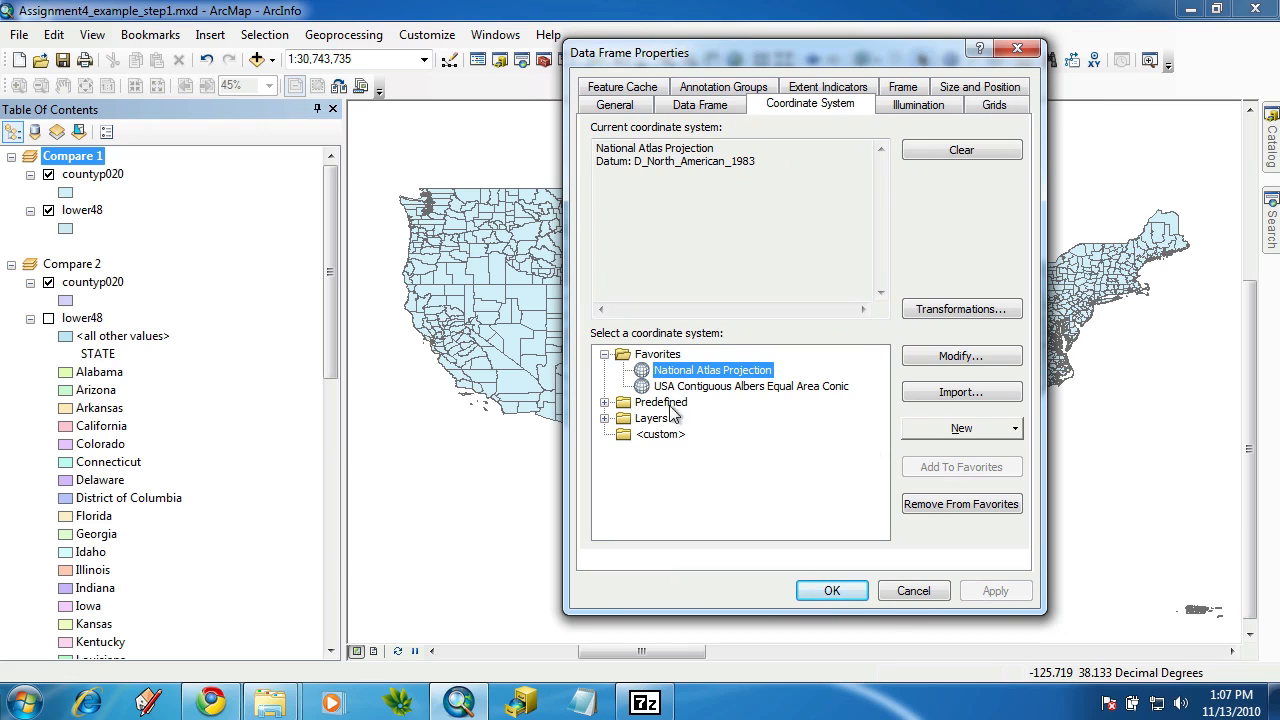
{"action": "left_click", "coordinate": [704, 387]}
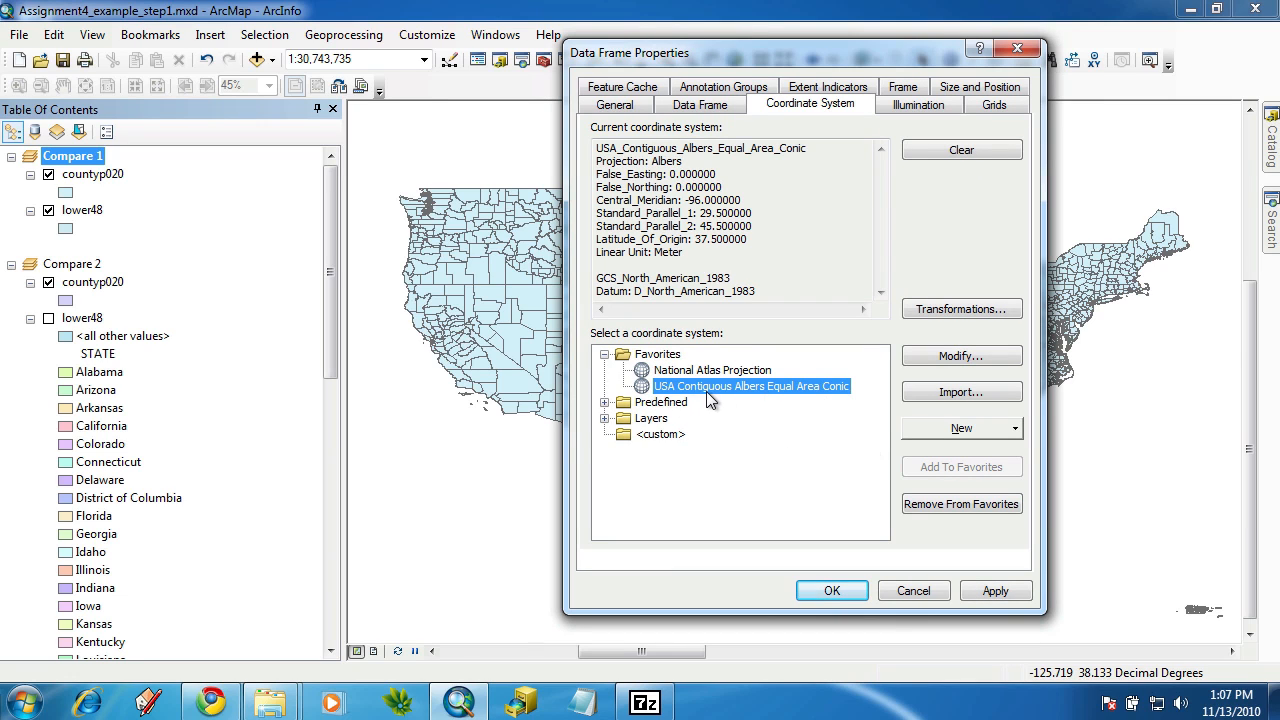
{"action": "left_click", "coordinate": [604, 418]}
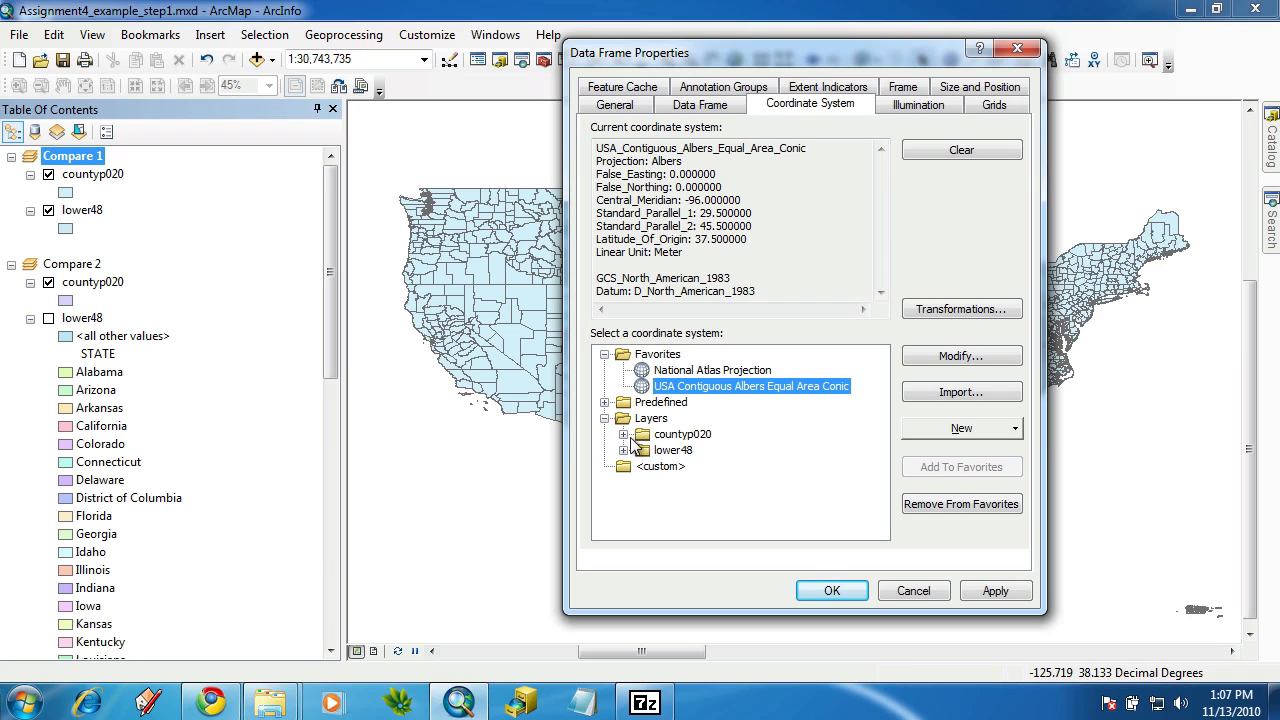
{"action": "left_click", "coordinate": [623, 450]}
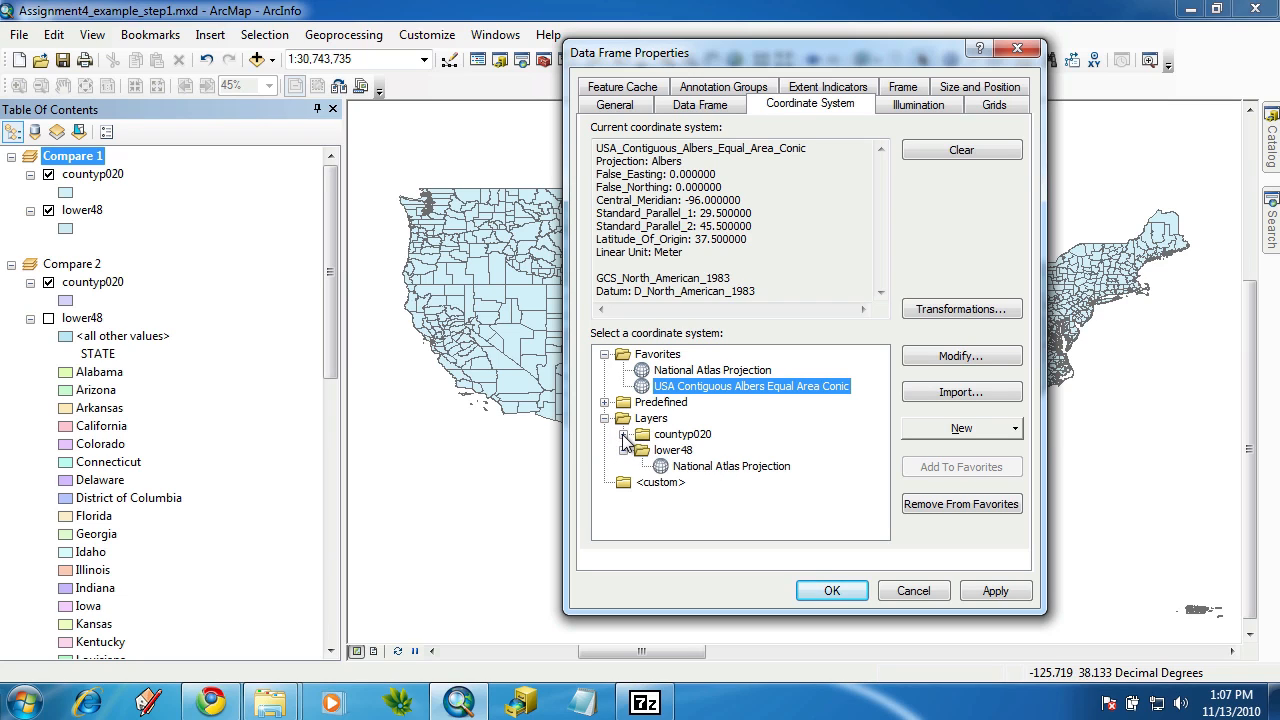
{"action": "left_click", "coordinate": [623, 434]}
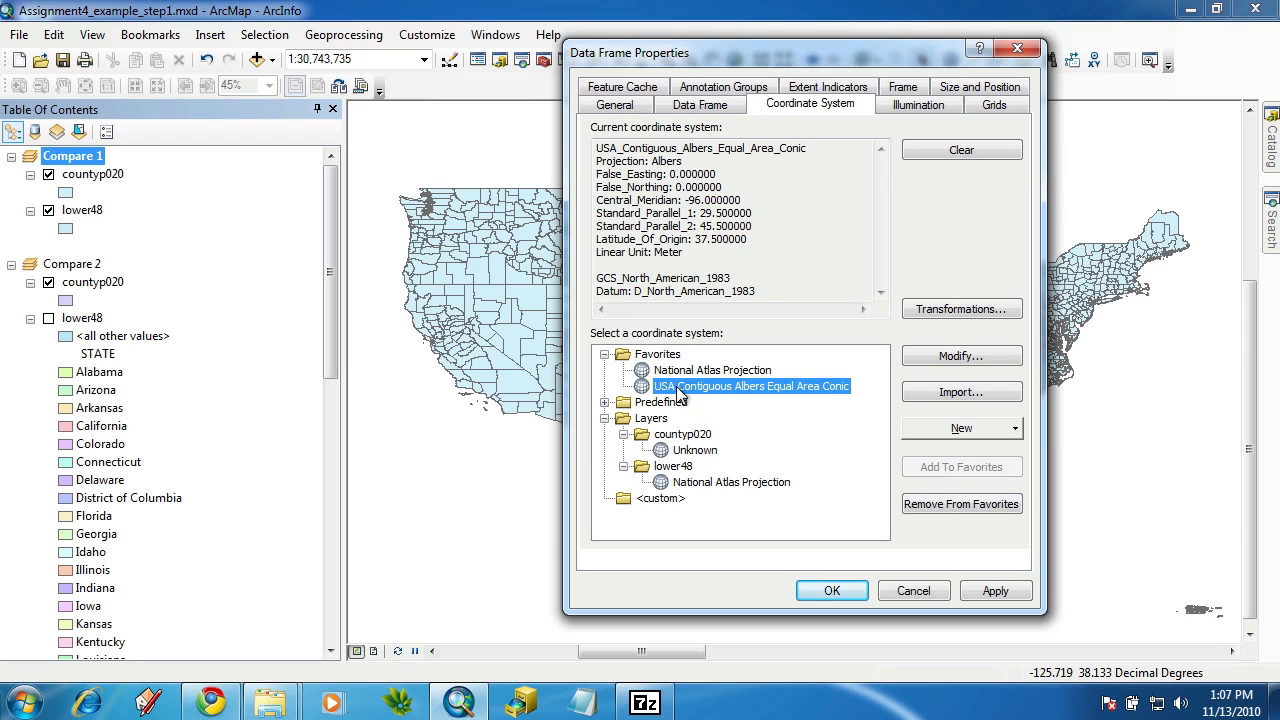
{"action": "left_click", "coordinate": [604, 402]}
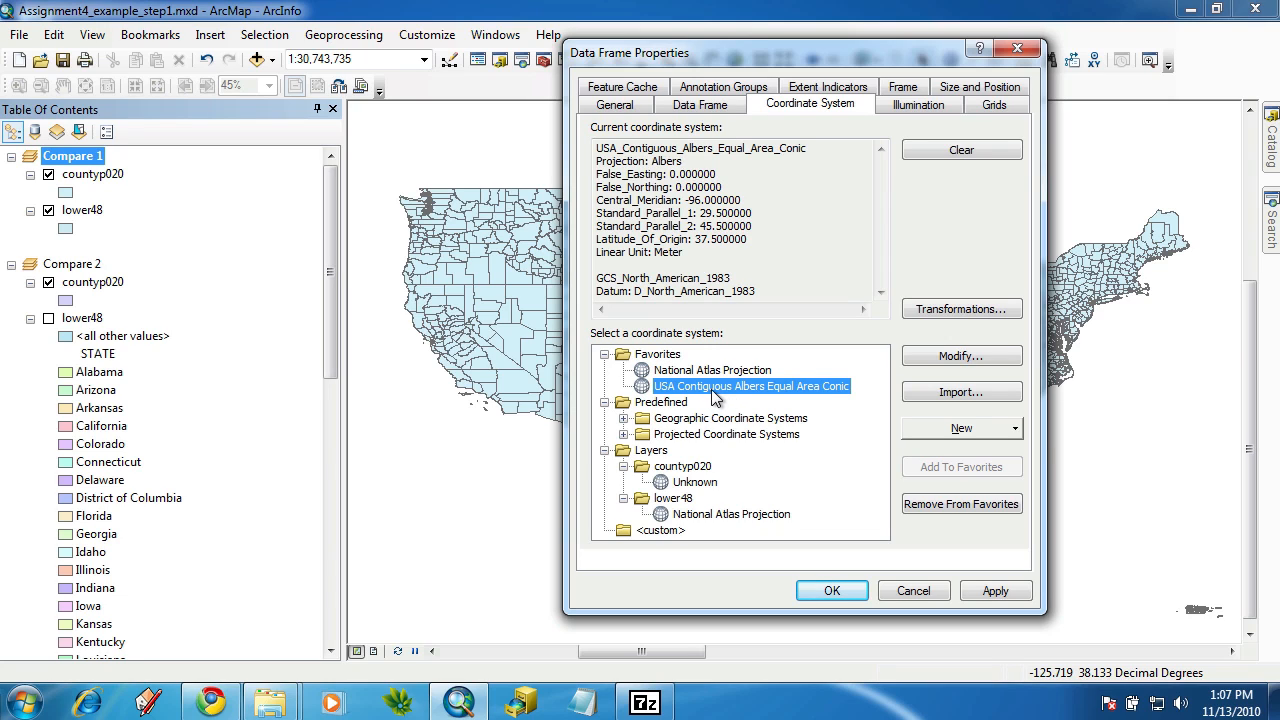
{"action": "left_click", "coordinate": [996, 589]}
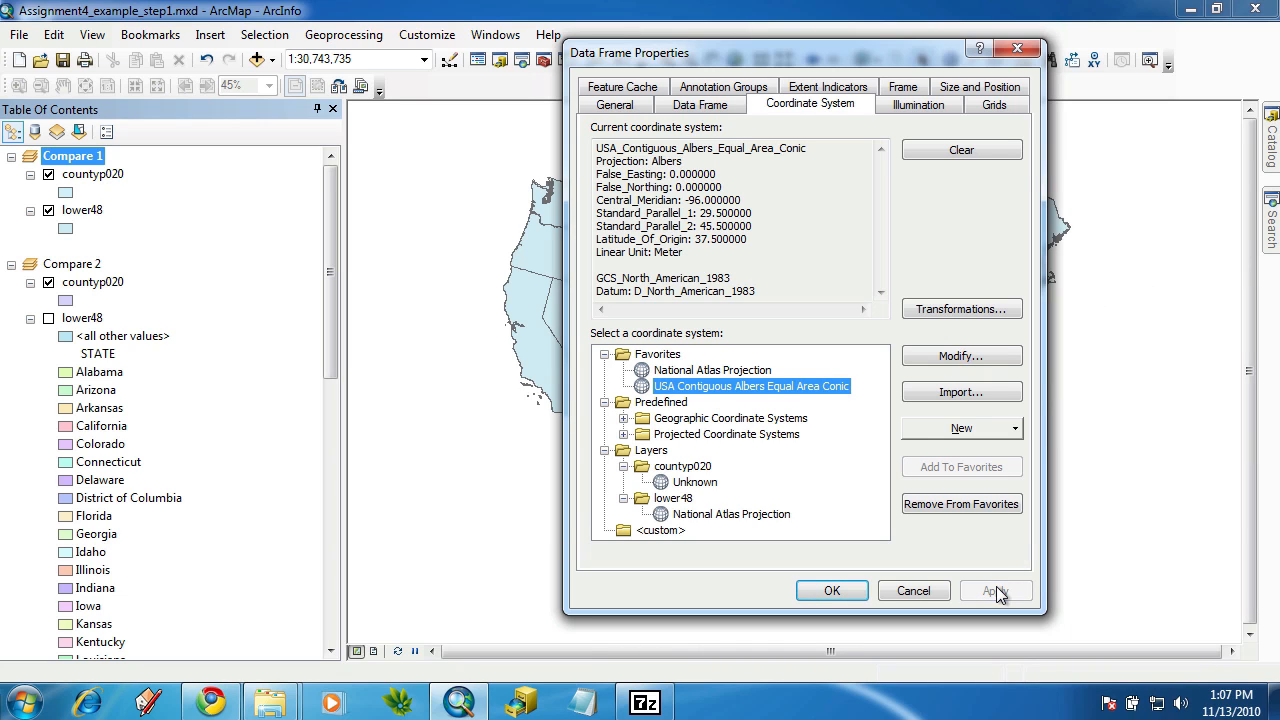
{"action": "left_click", "coordinate": [1017, 48]}
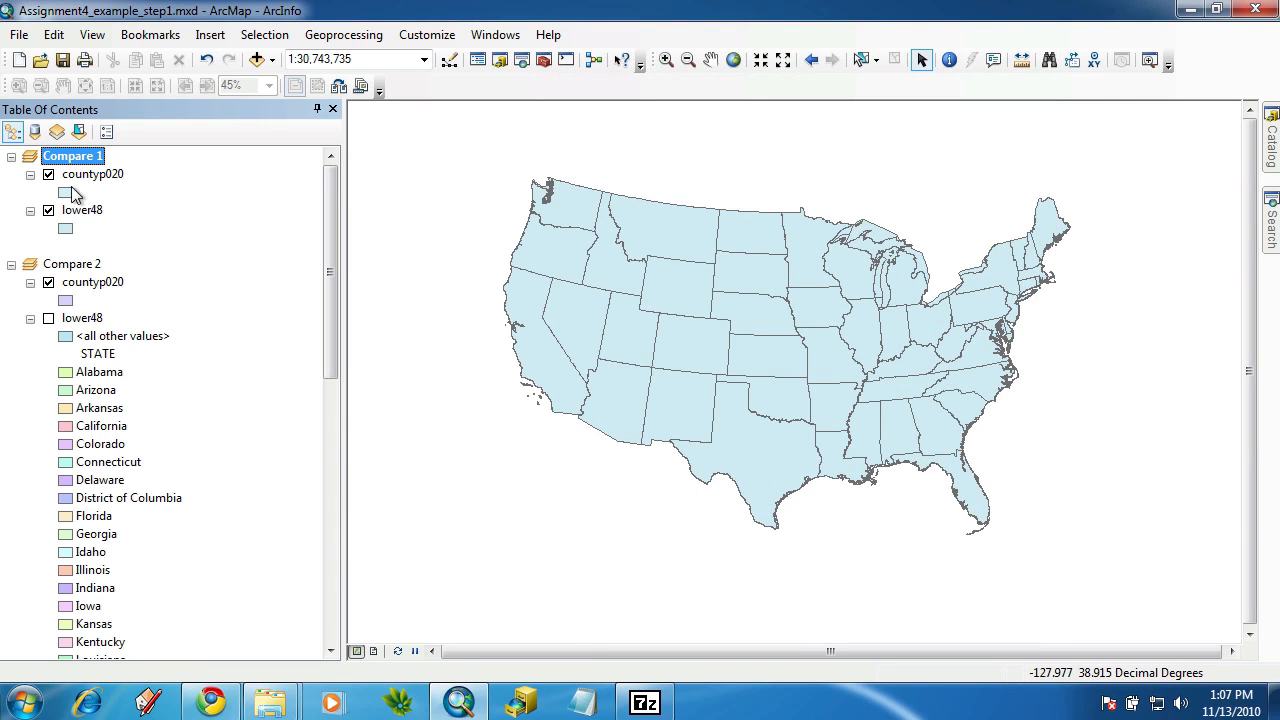
Zoom to the extent of Compare 1's countyp020 layer and compare its location and size with the lower48 states
{"action": "left_click", "coordinate": [48, 175]}
{"action": "left_click", "coordinate": [48, 175]}
{"action": "right_click", "coordinate": [87, 173]}
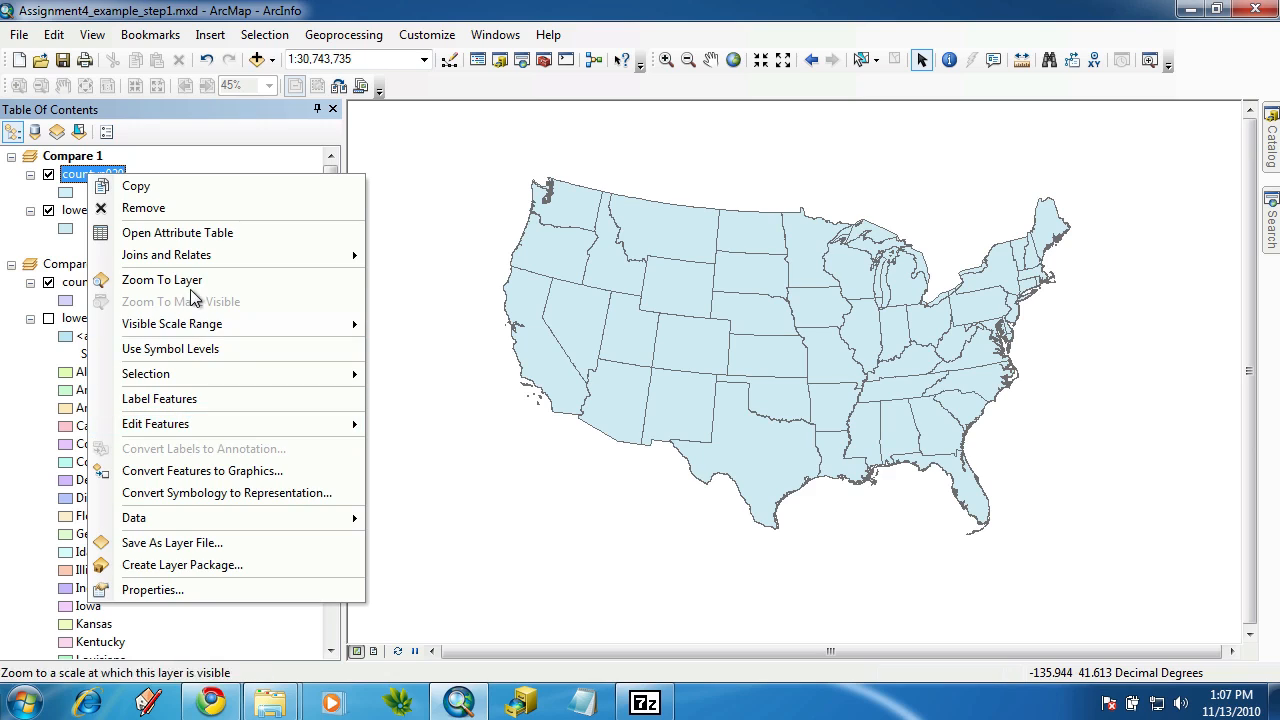
{"action": "left_click", "coordinate": [188, 281]}
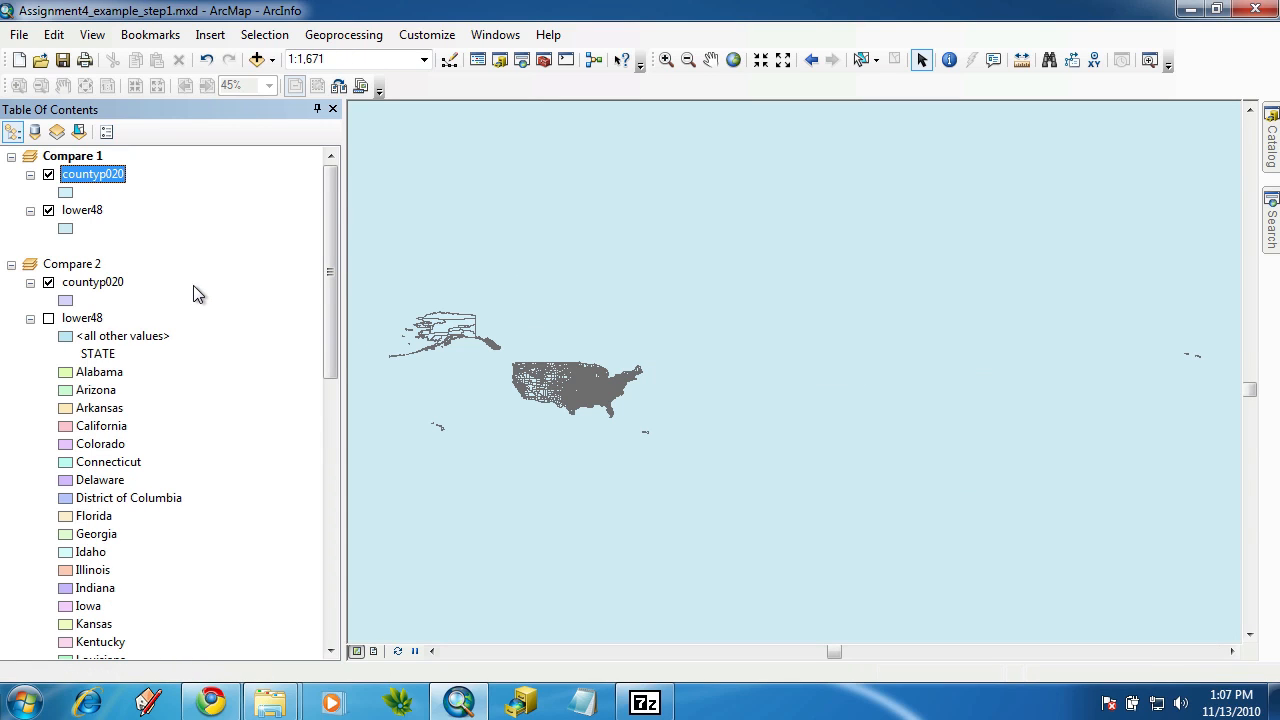
{"action": "scroll", "coordinate": [711, 349], "scroll_direction": "up", "scroll_amount": 5}
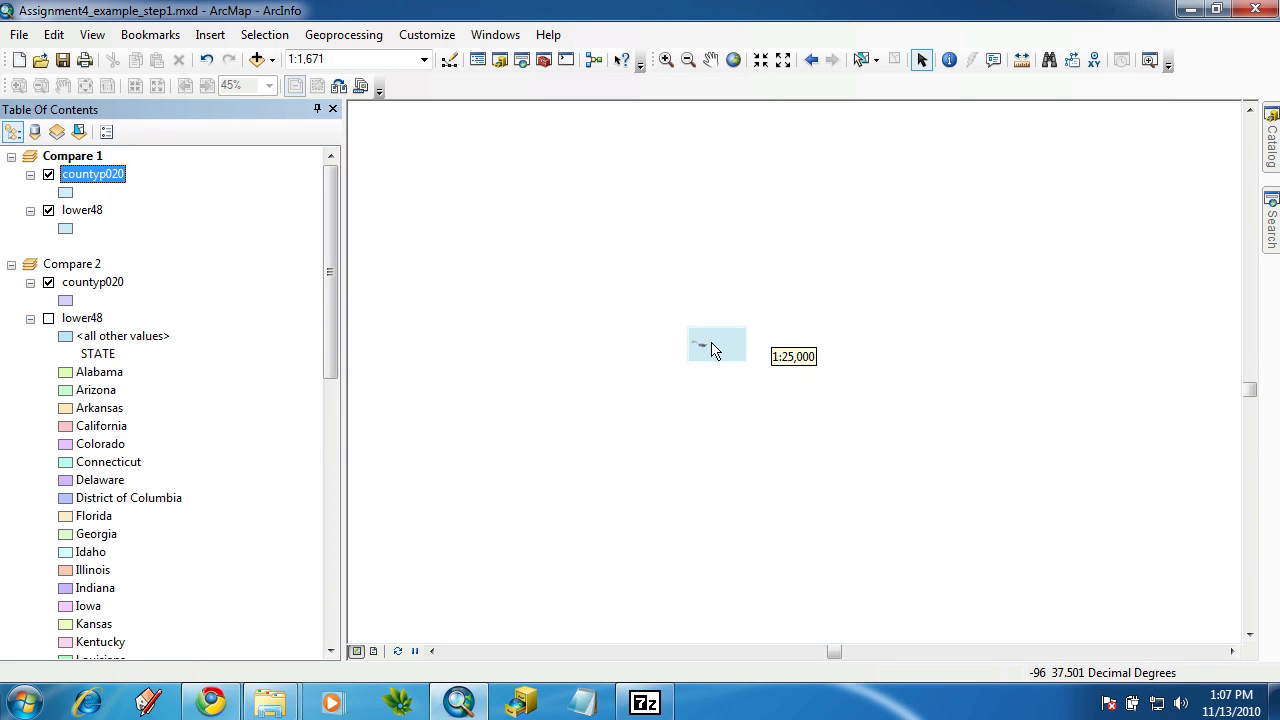
{"action": "scroll", "coordinate": [710, 350], "scroll_direction": "up", "scroll_amount": 4}
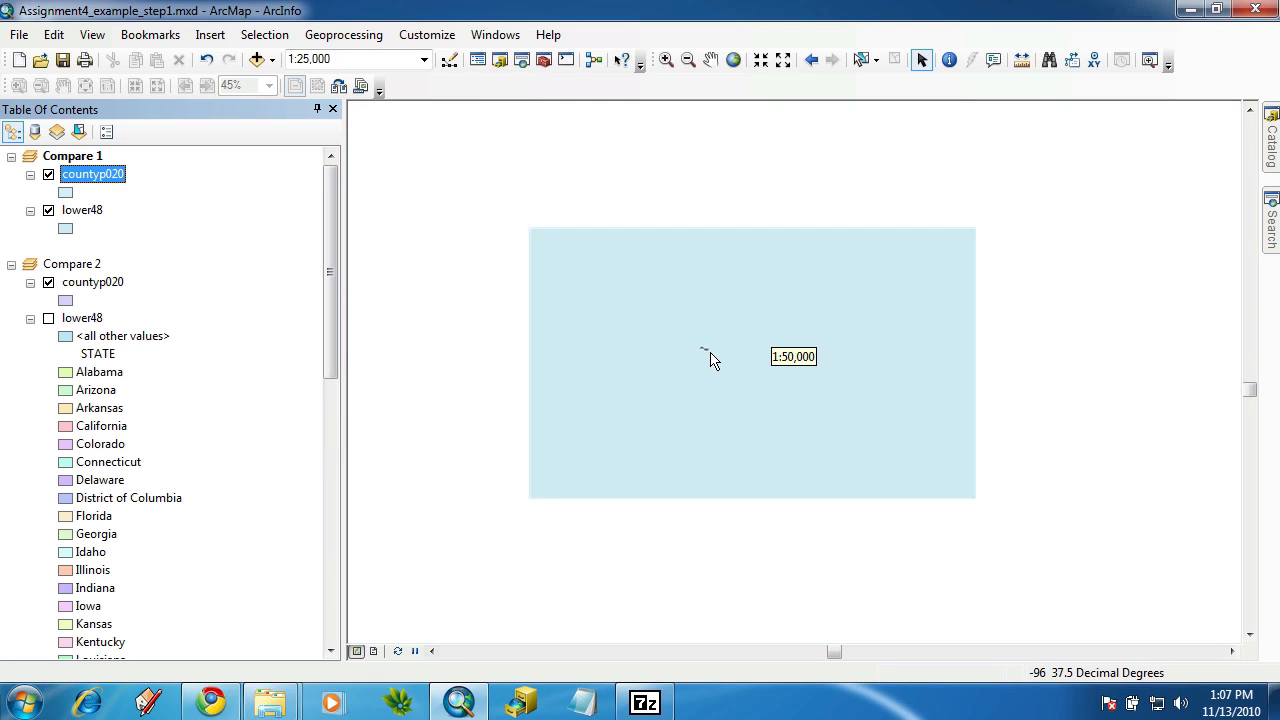
{"action": "scroll", "coordinate": [716, 360], "scroll_direction": "up", "scroll_amount": 2}
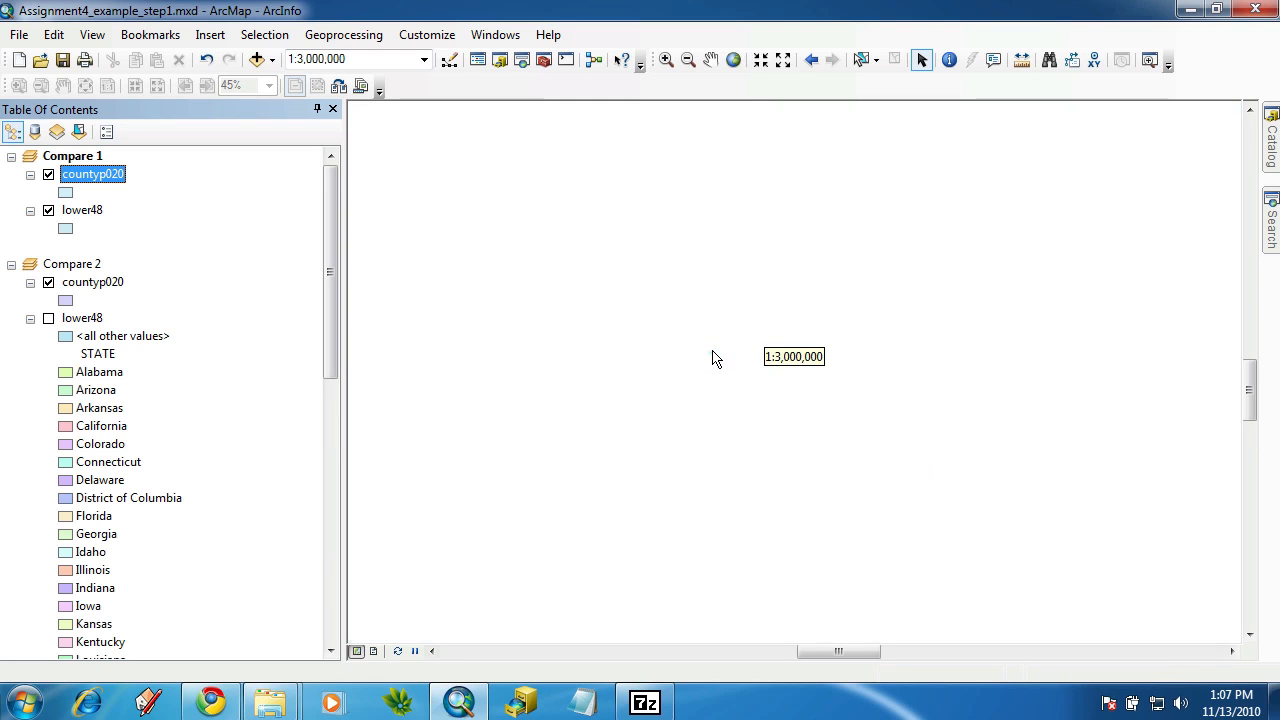
{"action": "scroll", "coordinate": [716, 359], "scroll_direction": "up", "scroll_amount": 2}
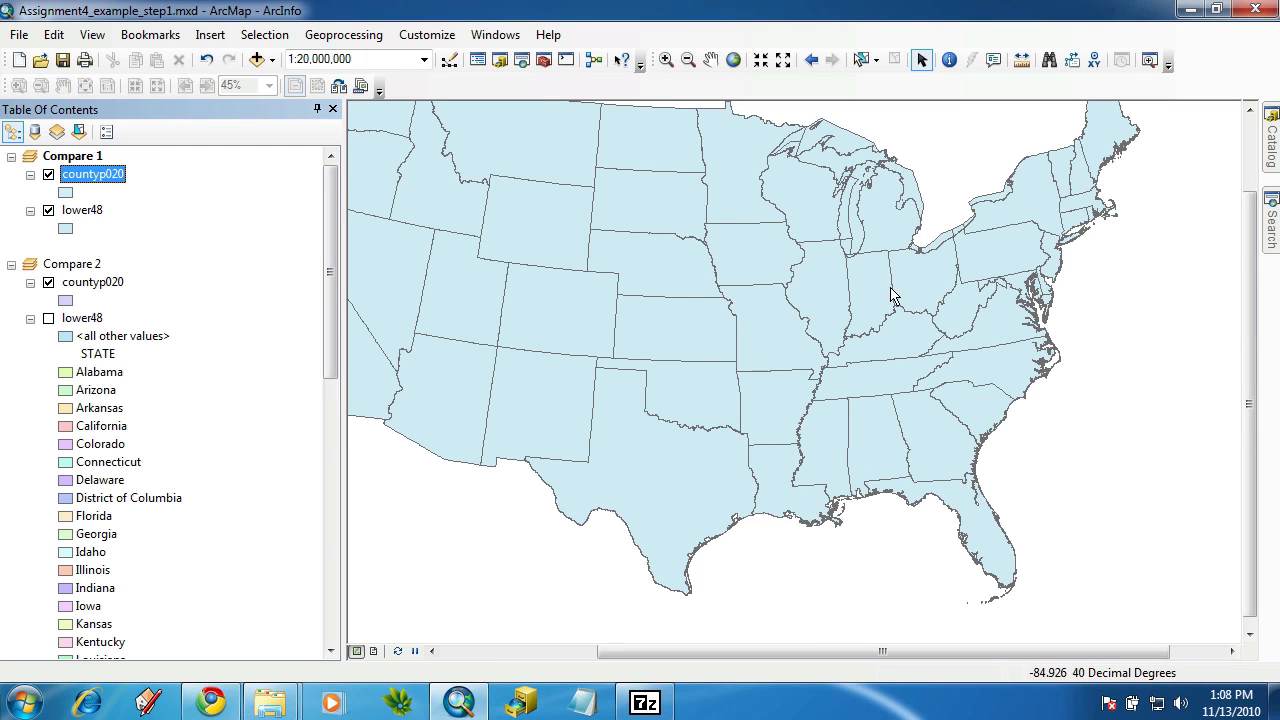
Close the map document without saving changes and reopen Assignment4_example_step1.mxd from the GIS Data folder
{"action": "left_click", "coordinate": [1254, 10]}
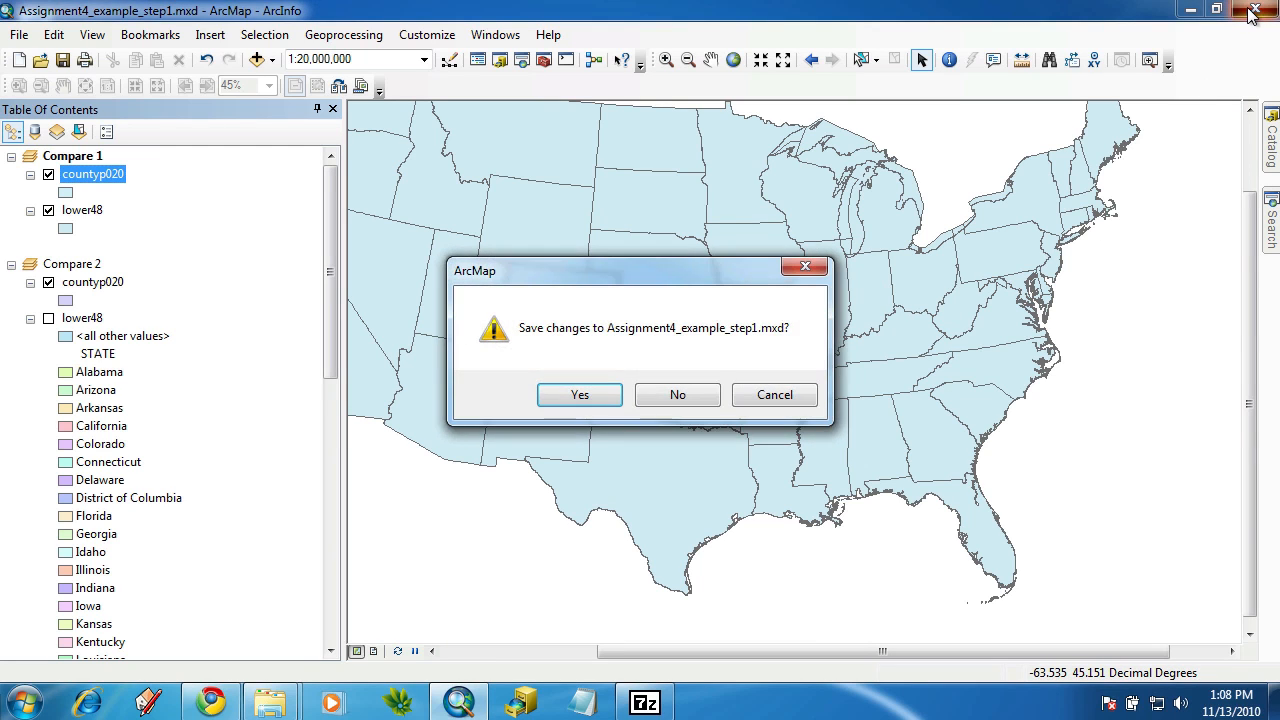
{"action": "left_click", "coordinate": [703, 396]}
{"action": "double_click", "coordinate": [330, 148]}
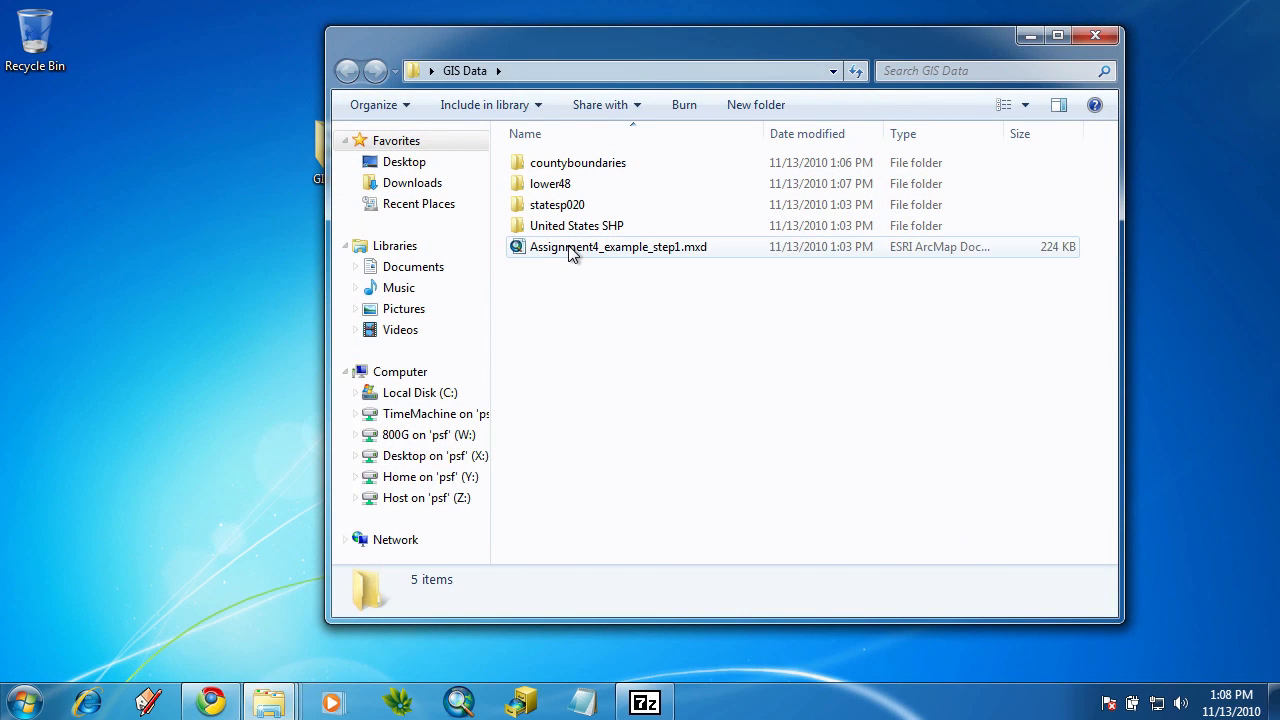
{"action": "double_click", "coordinate": [570, 250]}
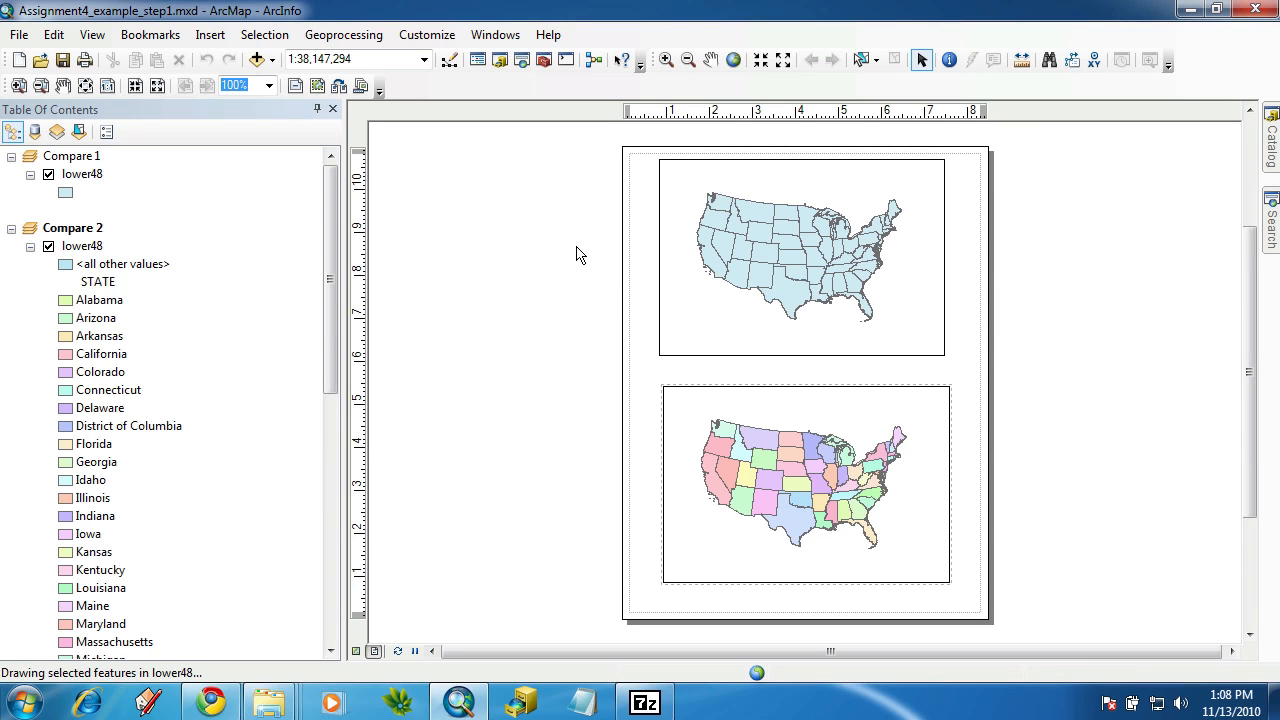
Switch to ArcCatalog and add a folder connection to the Desktop
{"action": "left_click", "coordinate": [1198, 11]}
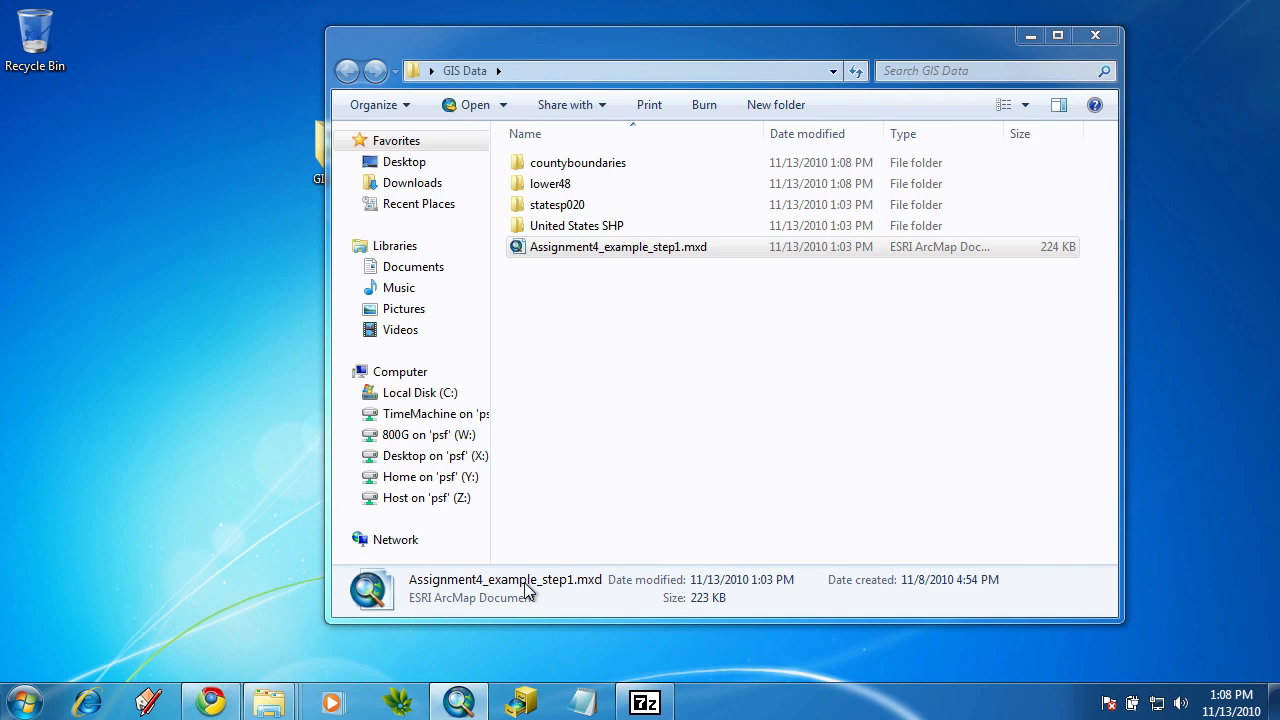
{"action": "left_click", "coordinate": [522, 704]}
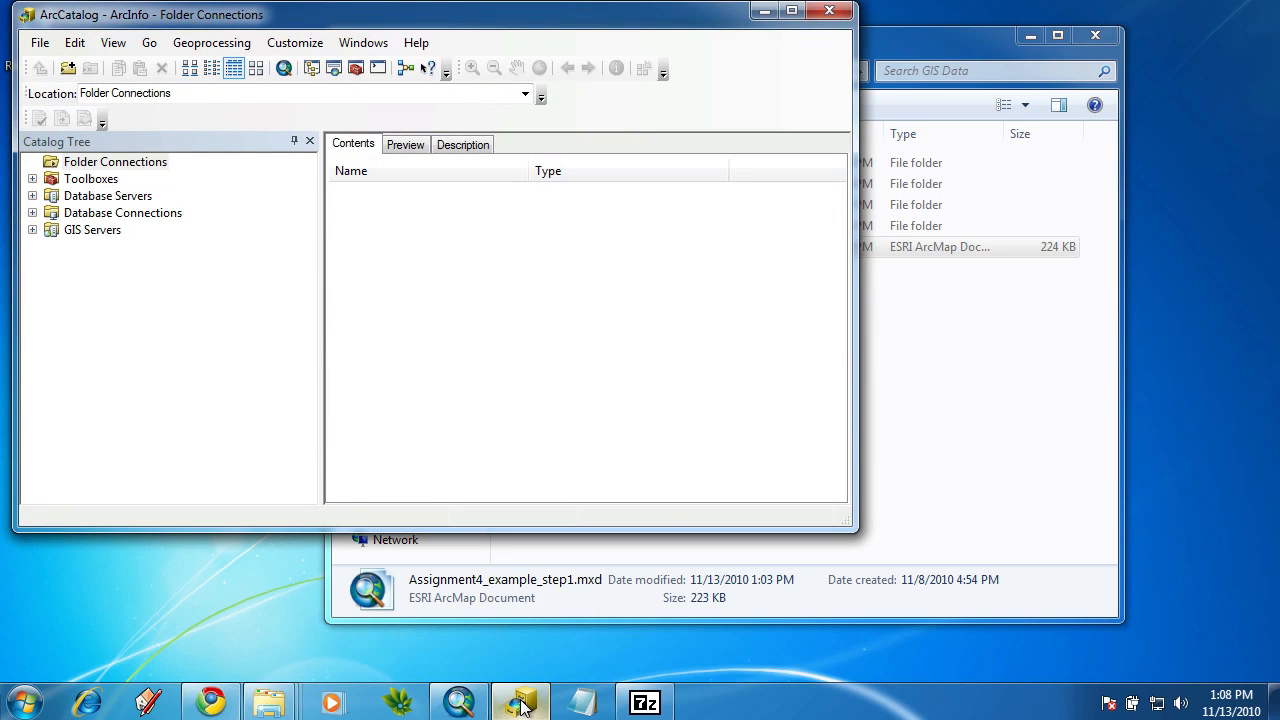
{"action": "left_click", "coordinate": [791, 10]}
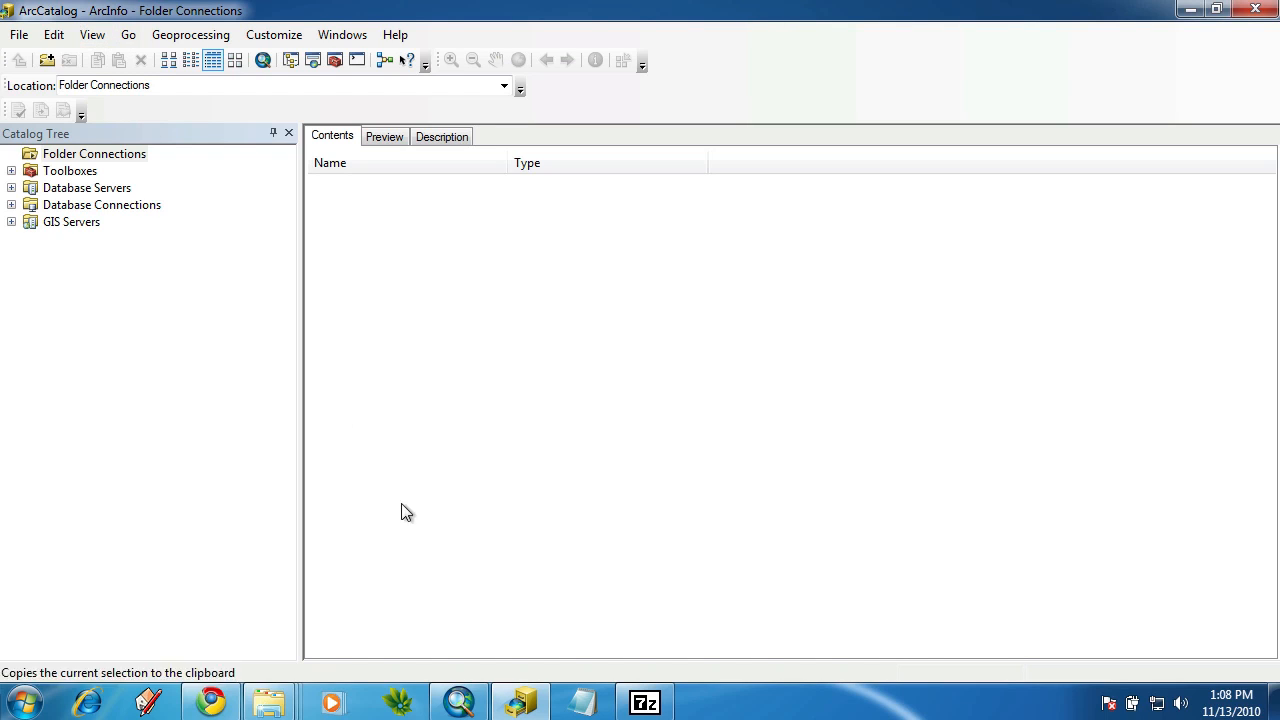
{"action": "mouse_move", "coordinate": [520, 702]}
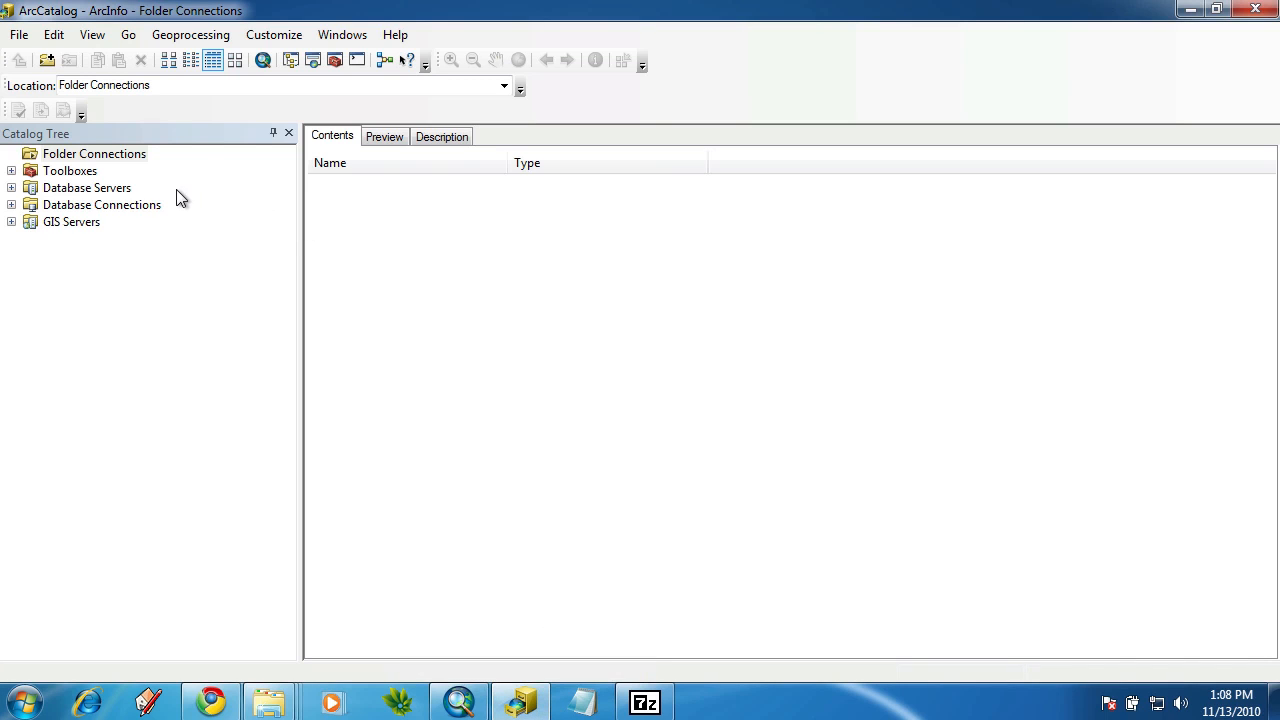
{"action": "left_click", "coordinate": [60, 154]}
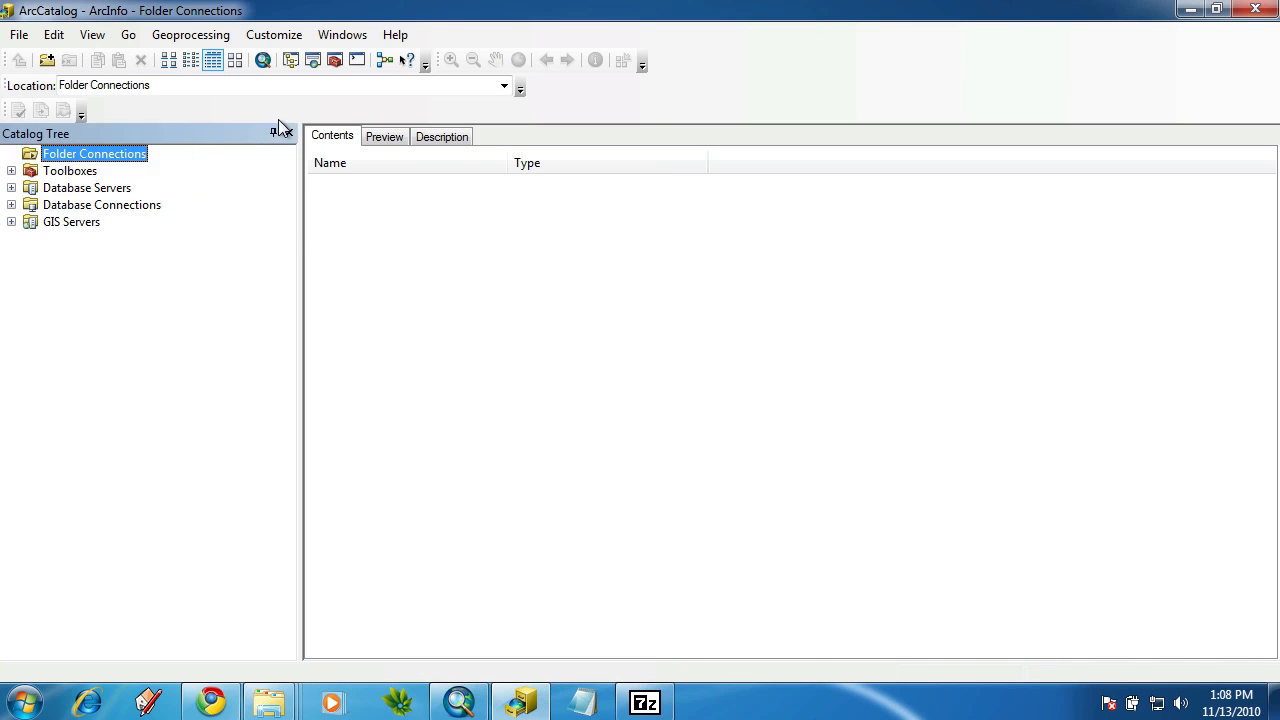
{"action": "left_click", "coordinate": [46, 60]}
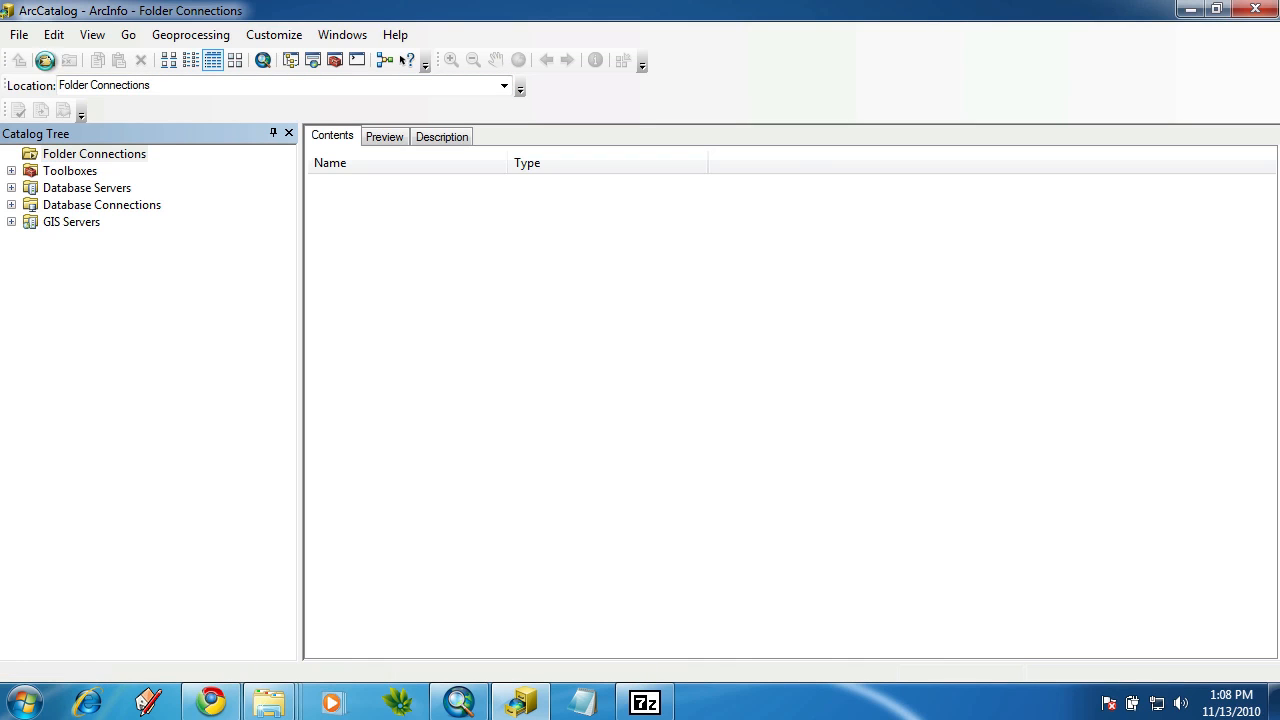
{"action": "left_click", "coordinate": [549, 278]}
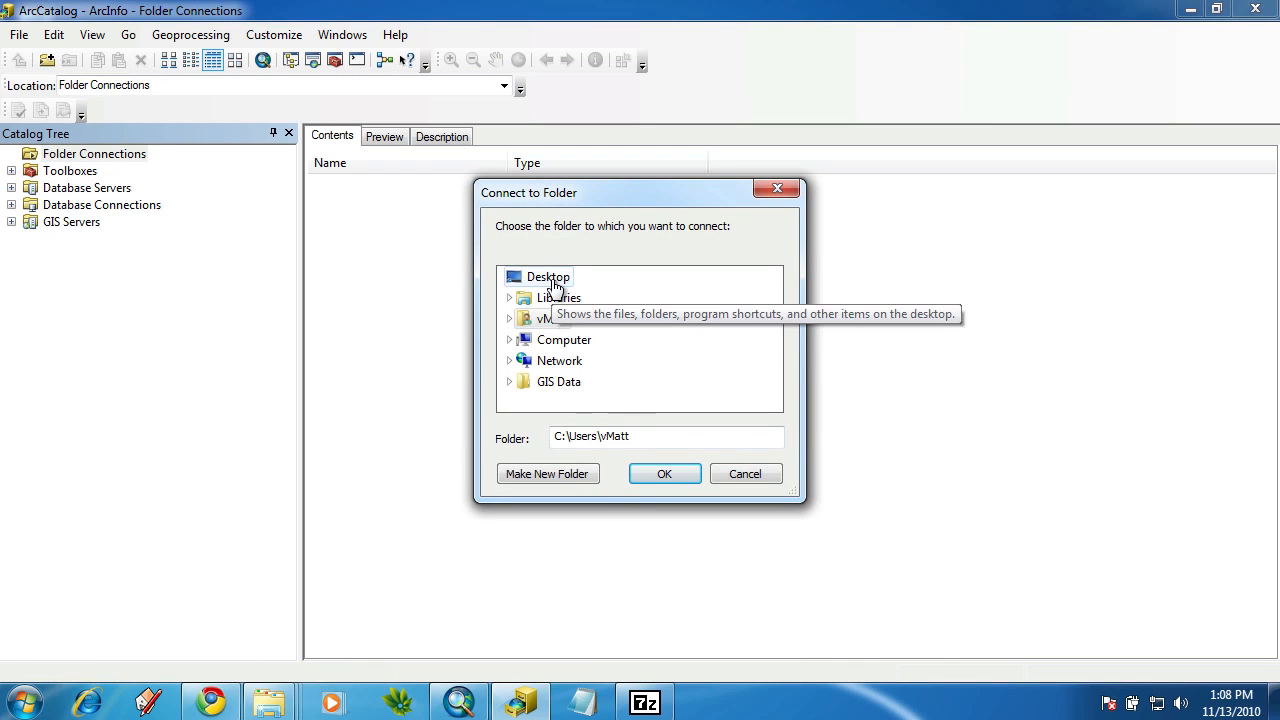
{"action": "left_click", "coordinate": [679, 480]}
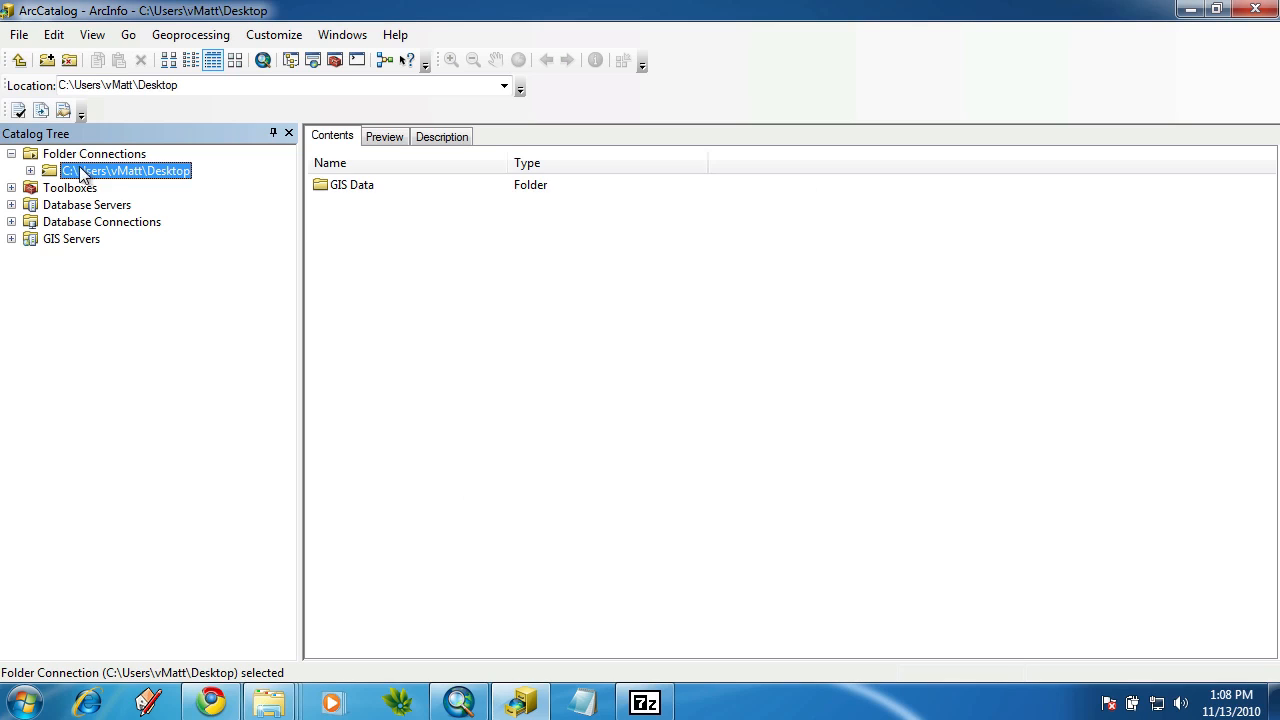
Locate countyp020.shp in the GIS Data countyboundaries folder and open its XY coordinate system properties
{"action": "left_click", "coordinate": [30, 171]}
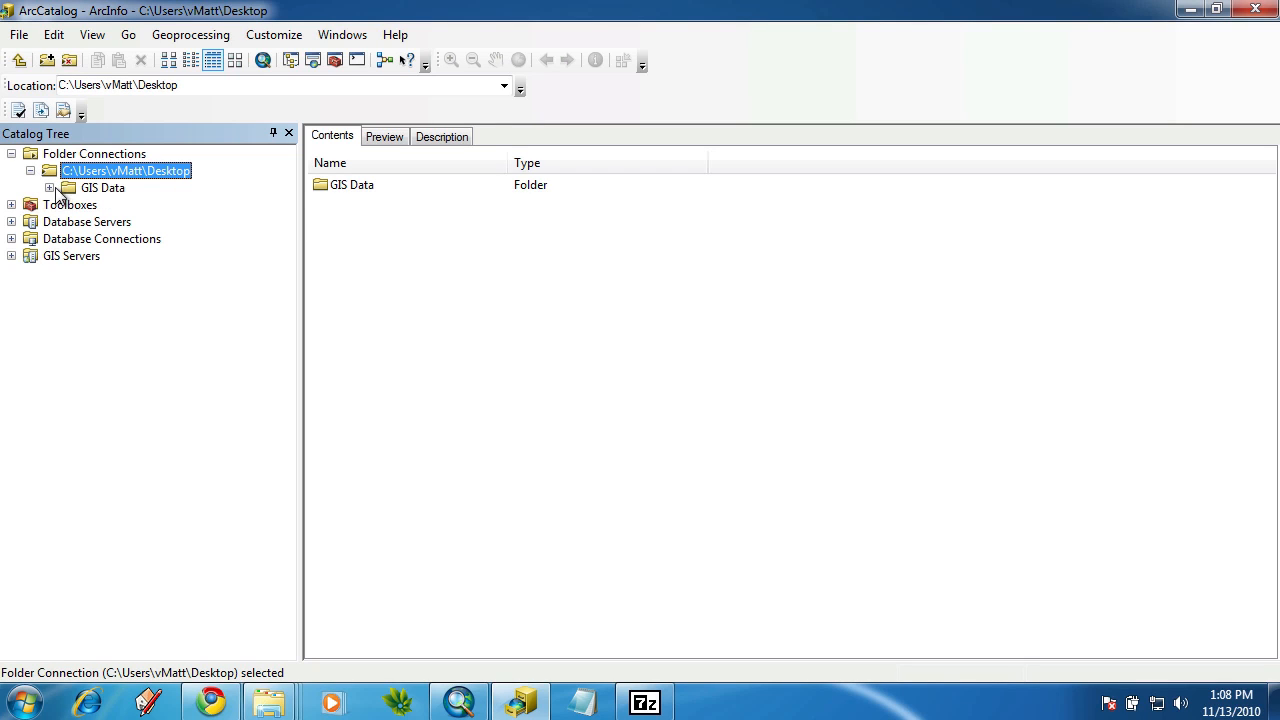
{"action": "left_click", "coordinate": [49, 188]}
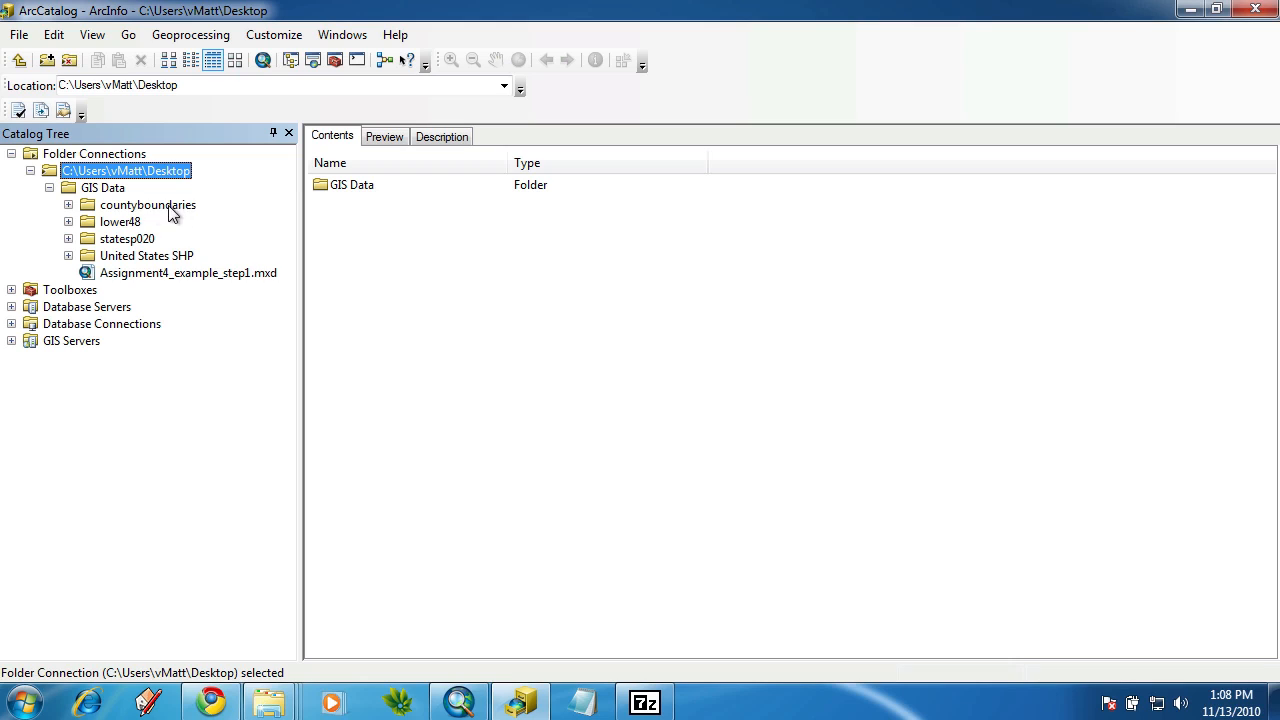
{"action": "left_click", "coordinate": [68, 205]}
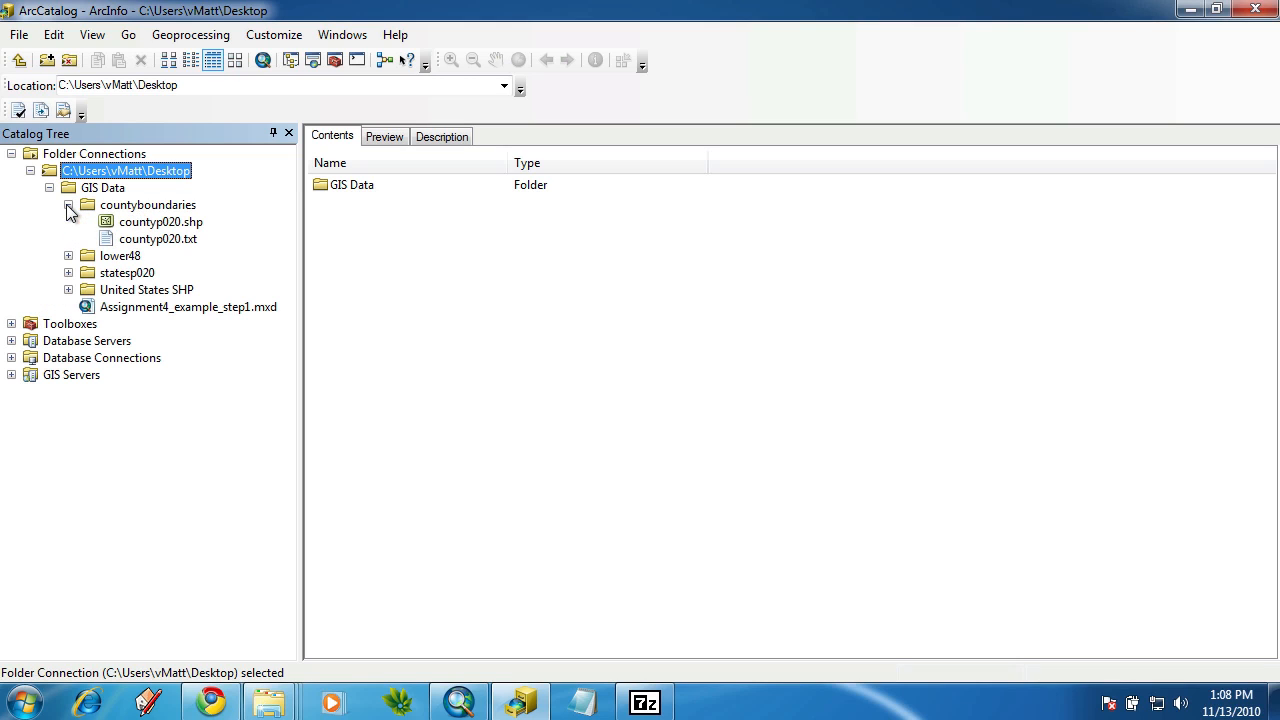
{"action": "left_click", "coordinate": [153, 226]}
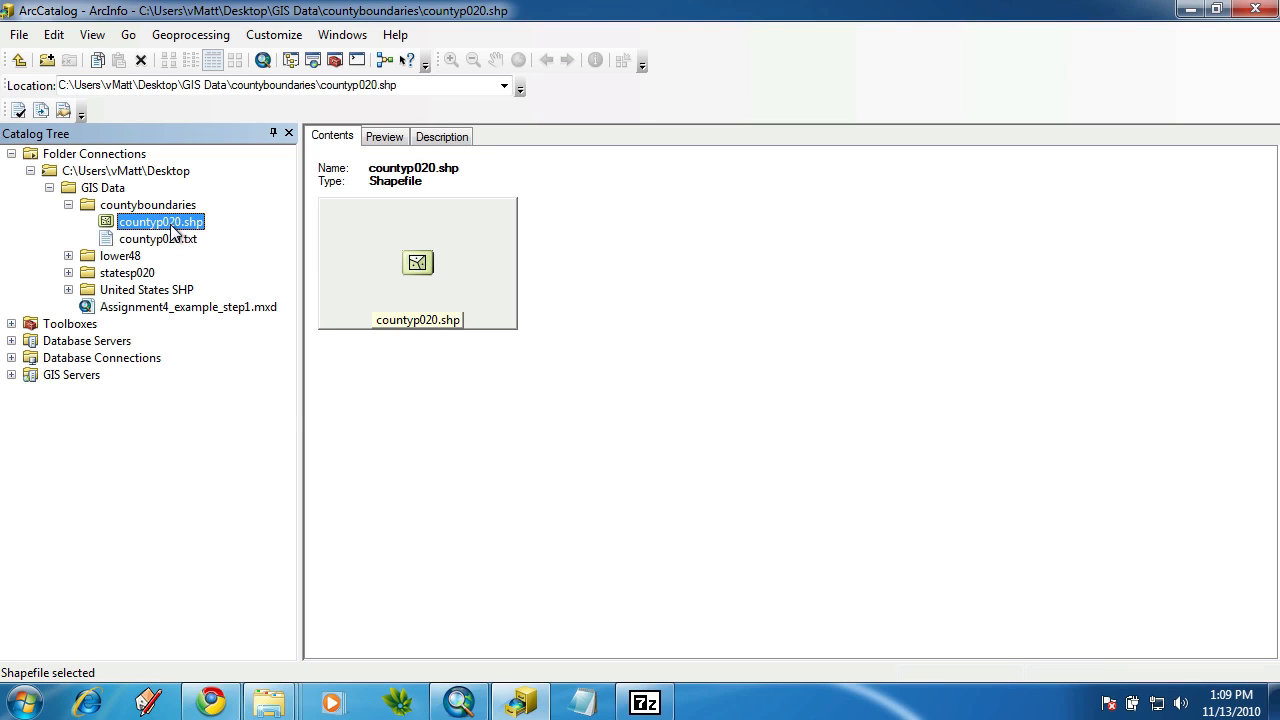
{"action": "right_click", "coordinate": [172, 229]}
{"action": "left_click", "coordinate": [257, 402]}
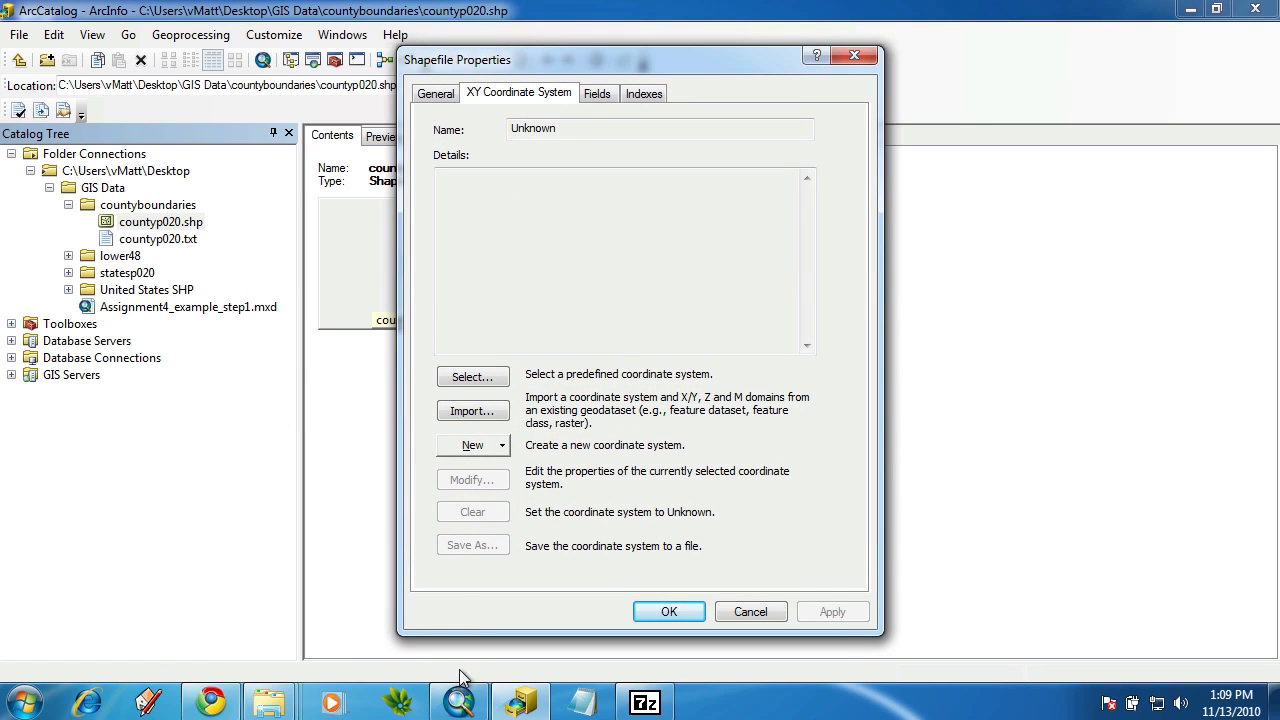
{"action": "left_click", "coordinate": [459, 703]}
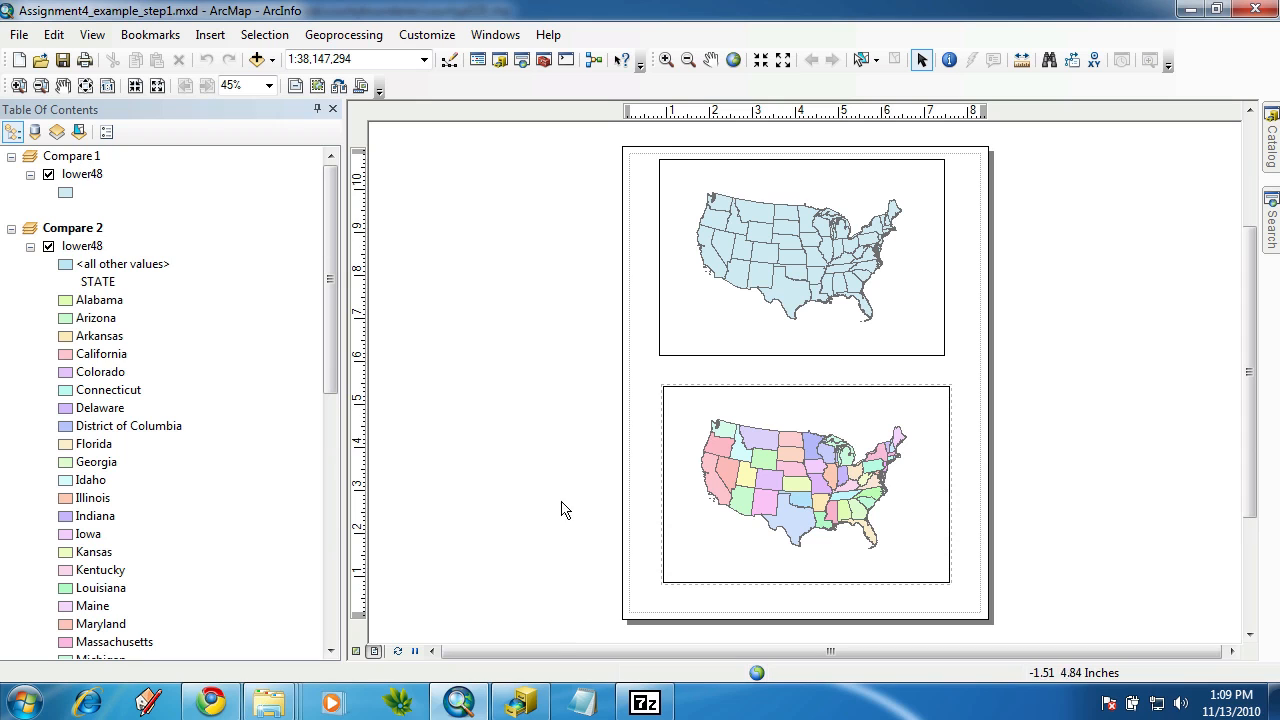
{"action": "left_click", "coordinate": [521, 703]}
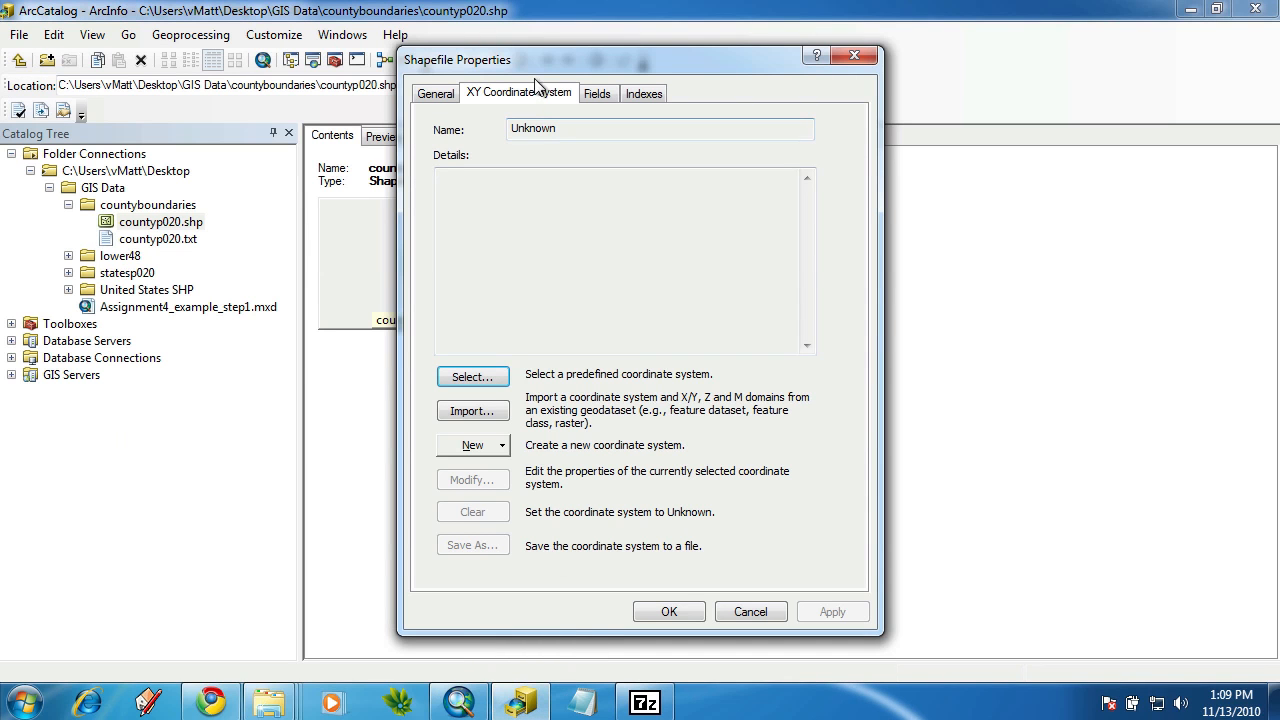
{"action": "left_click_drag", "start_coordinate": [529, 58], "coordinate": [633, 60]}
{"action": "left_click", "coordinate": [962, 57]}
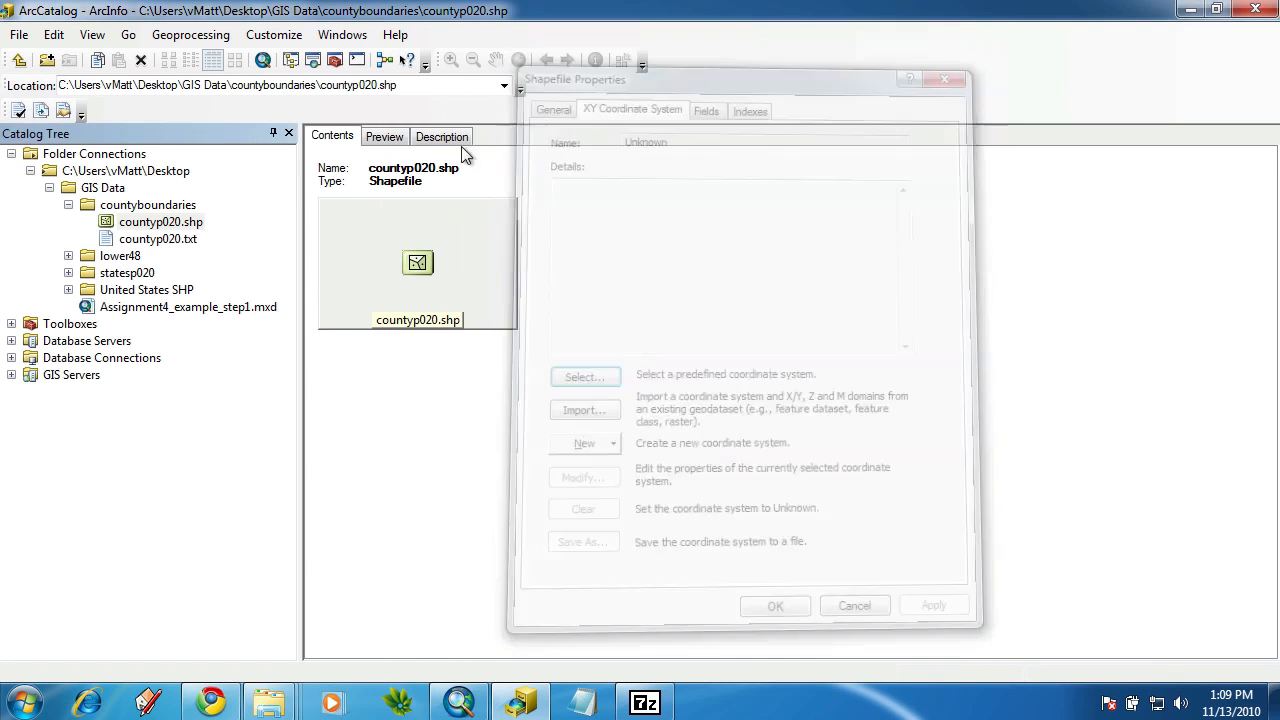
{"action": "right_click", "coordinate": [142, 225]}
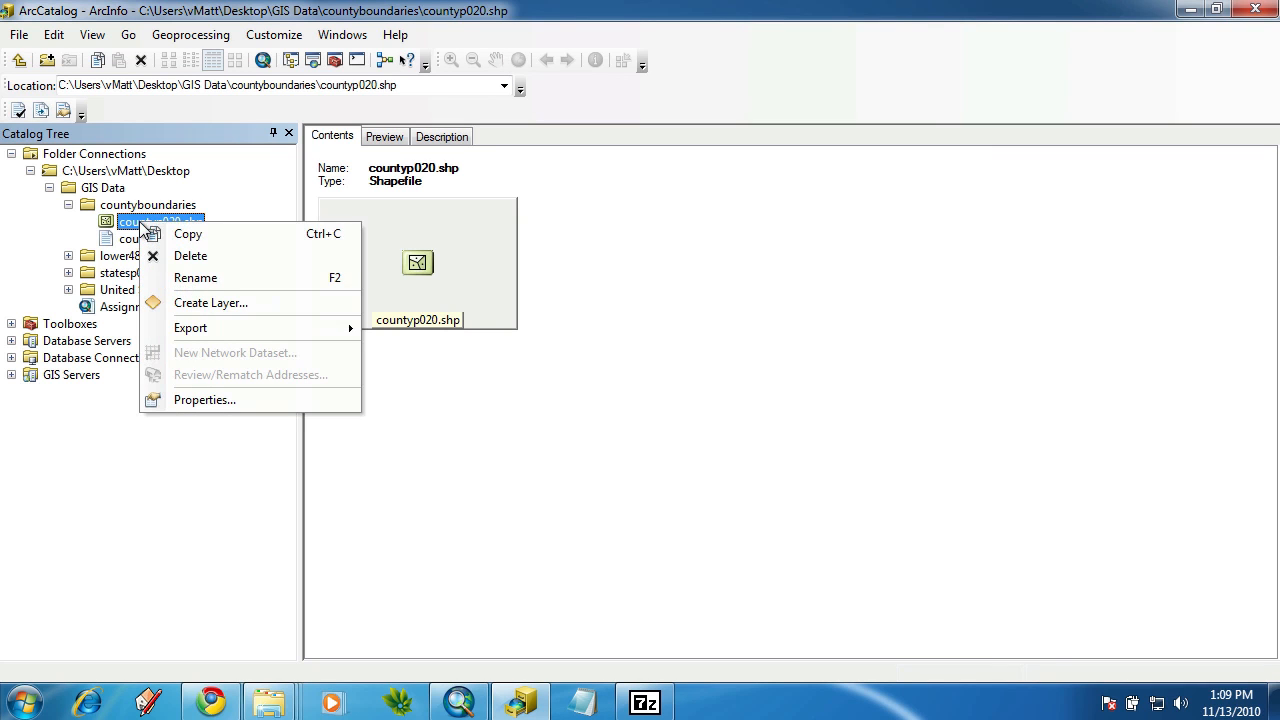
{"action": "left_click", "coordinate": [205, 400]}
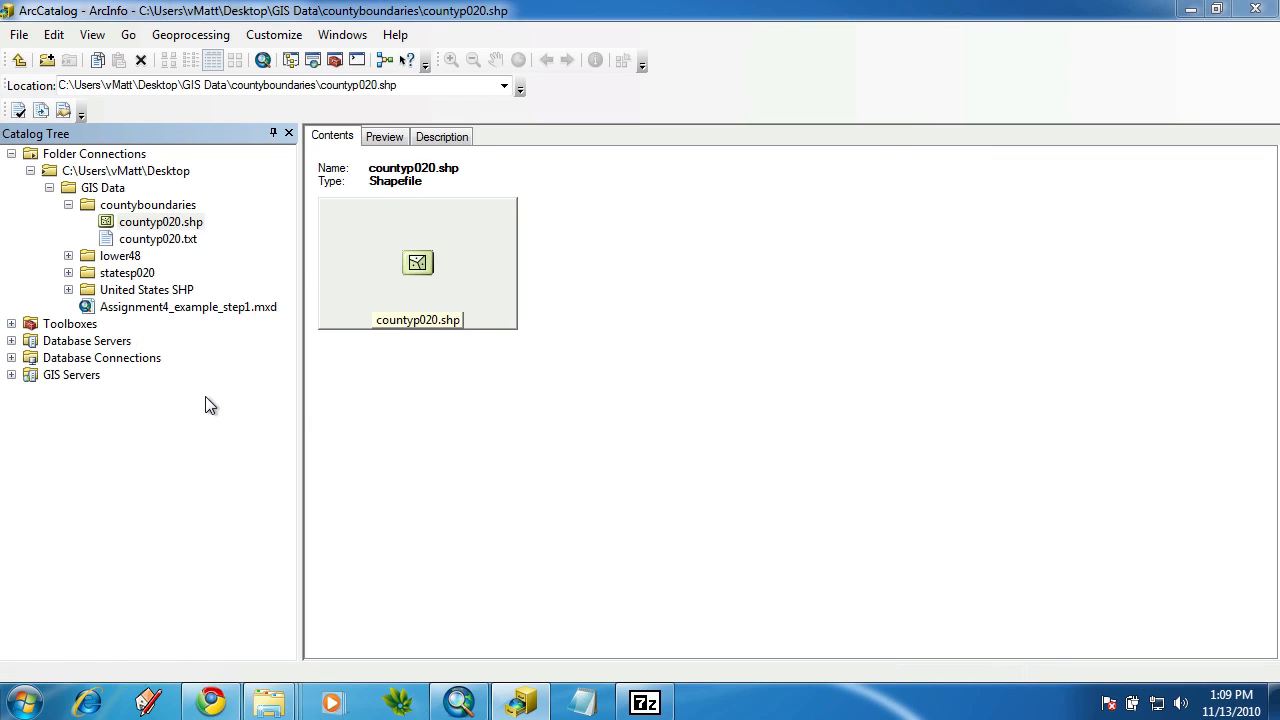
{"action": "left_click_drag", "start_coordinate": [663, 47], "coordinate": [705, 38]}
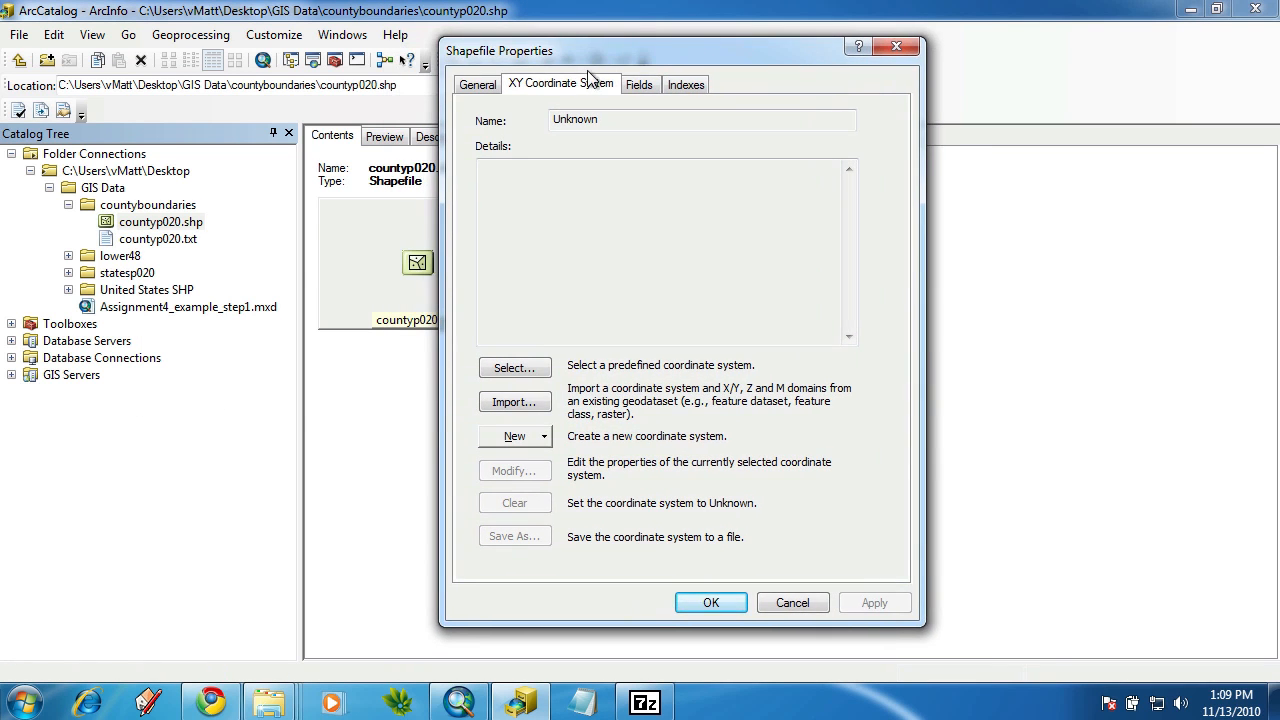
Review the options for creating, importing or selecting a coordinate system for countyp020.shp, including the projected coordinate systems
{"action": "left_click", "coordinate": [510, 436]}
{"action": "left_click", "coordinate": [525, 463]}
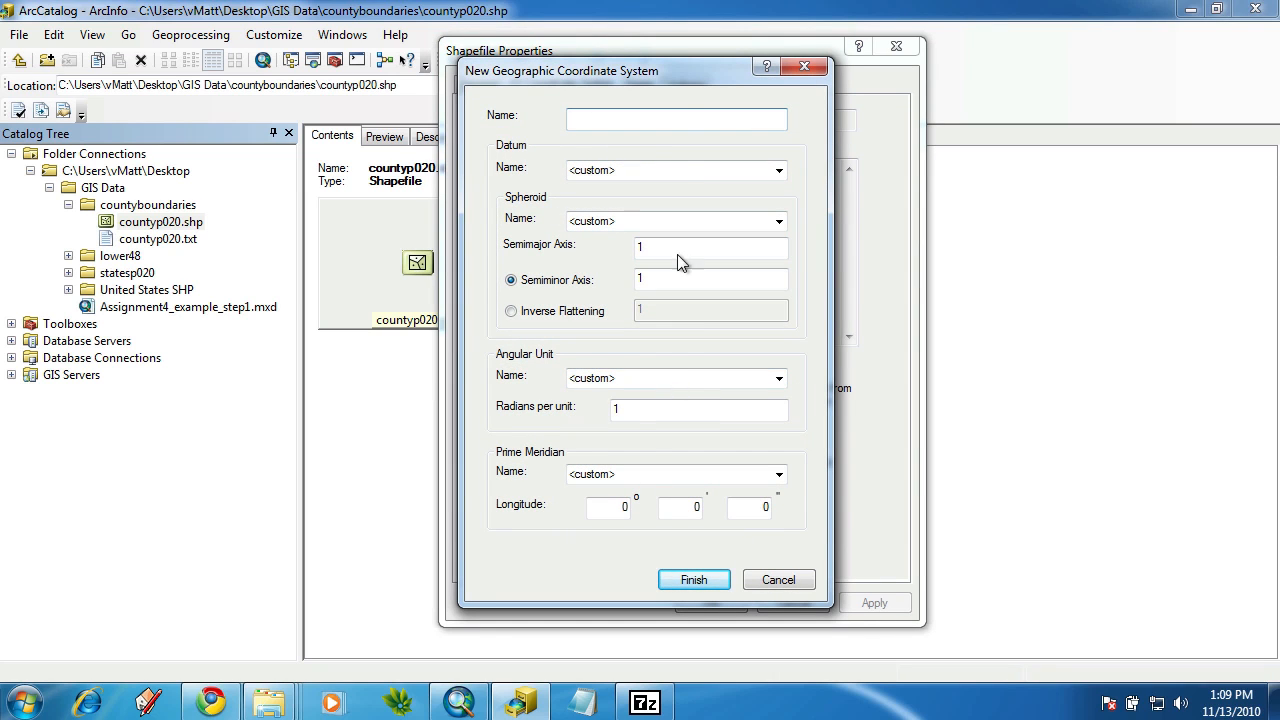
{"action": "left_click", "coordinate": [817, 65]}
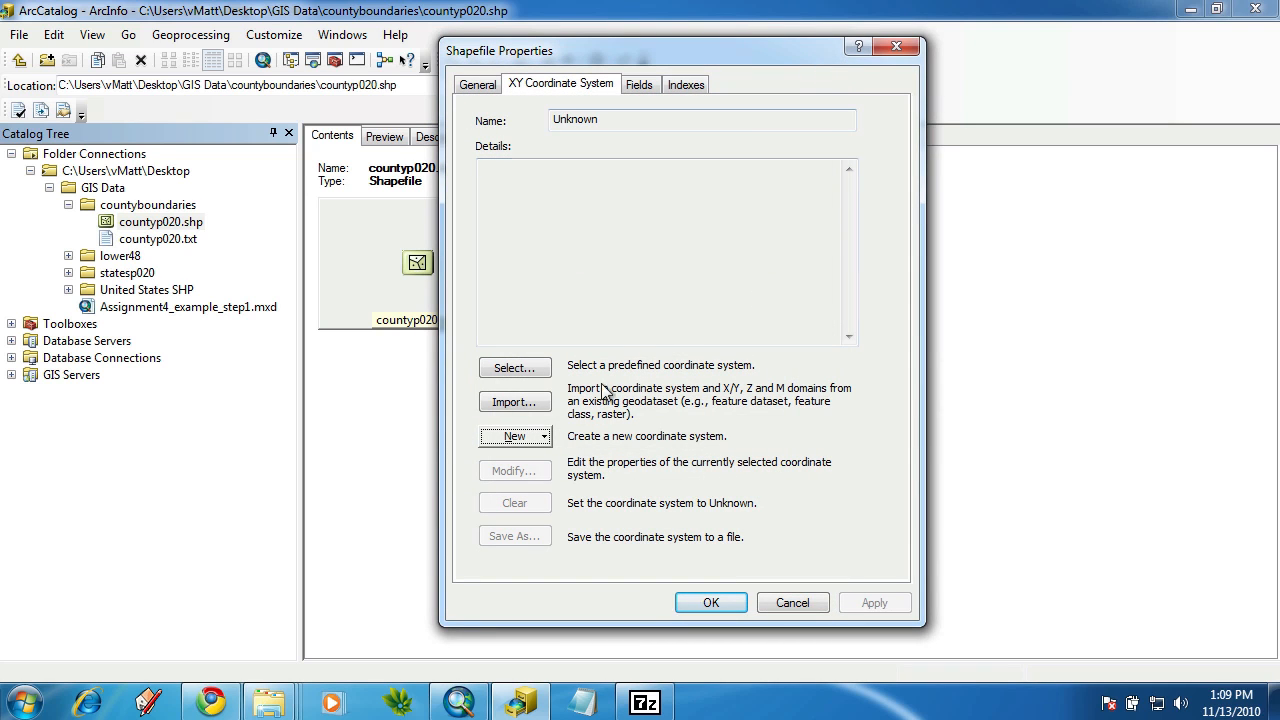
{"action": "left_click", "coordinate": [538, 402]}
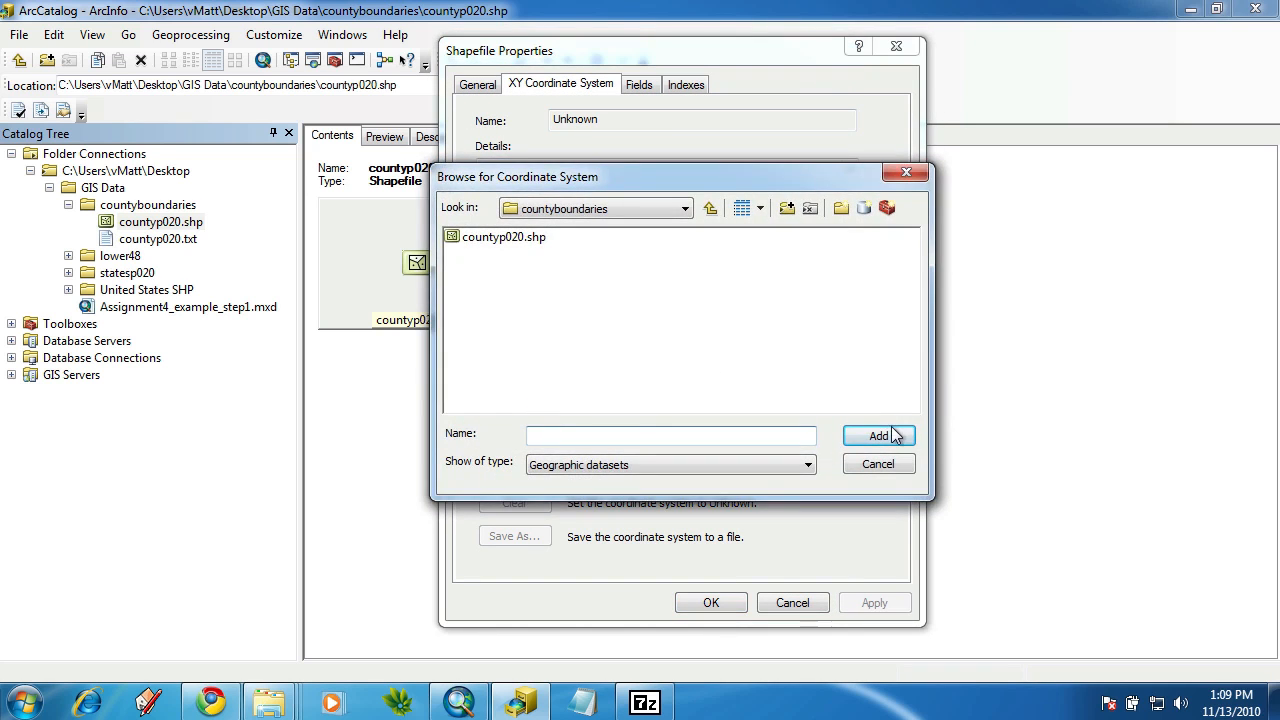
{"action": "left_click", "coordinate": [878, 464]}
{"action": "left_click", "coordinate": [513, 367]}
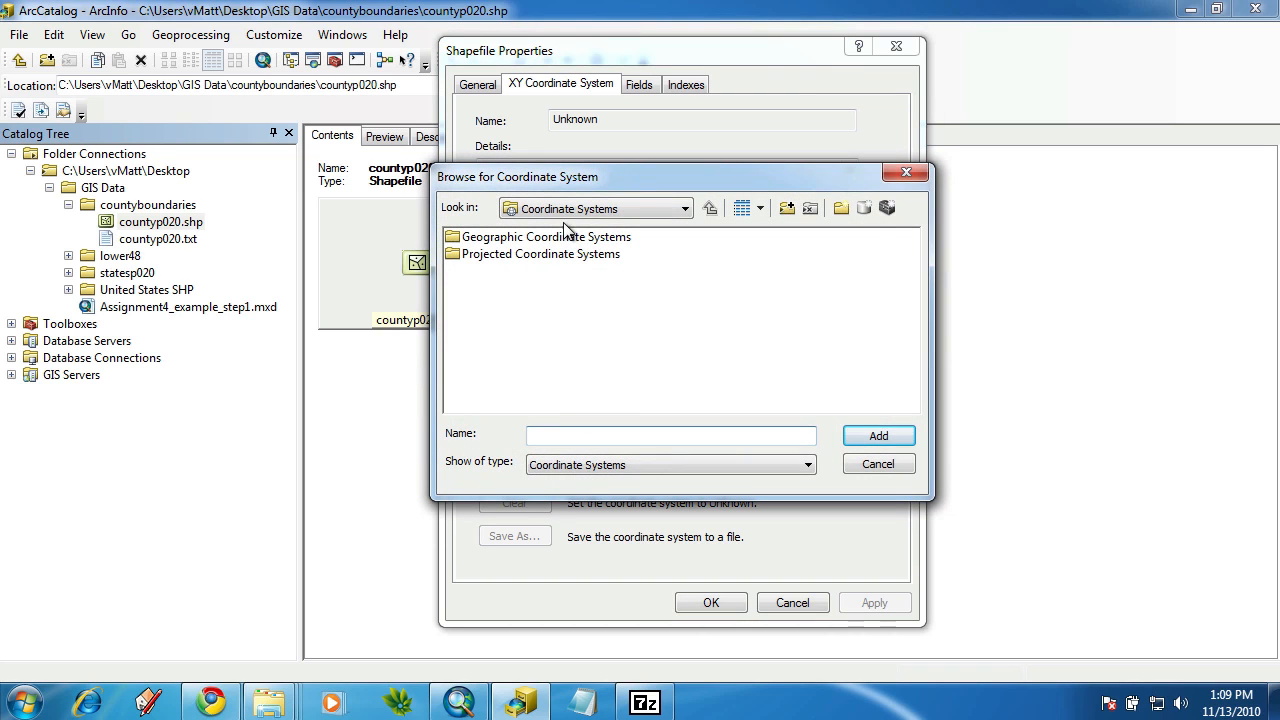
{"action": "double_click", "coordinate": [574, 255]}
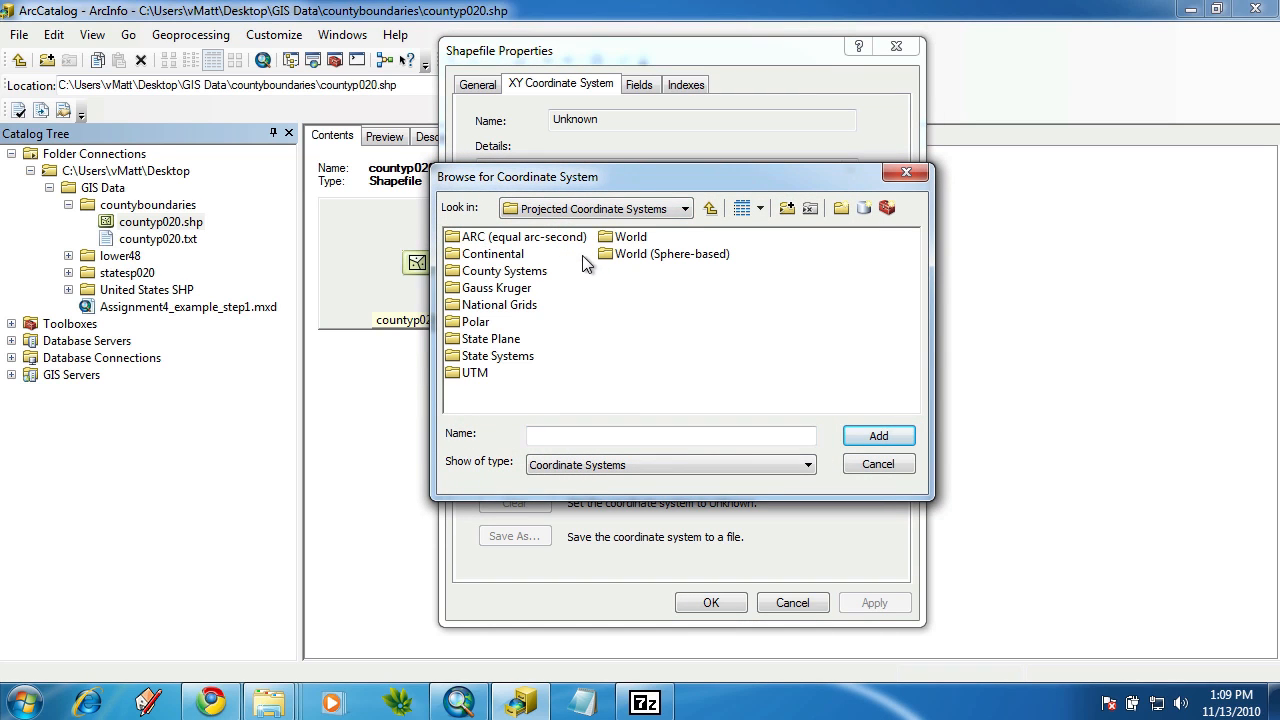
{"action": "left_click", "coordinate": [710, 208]}
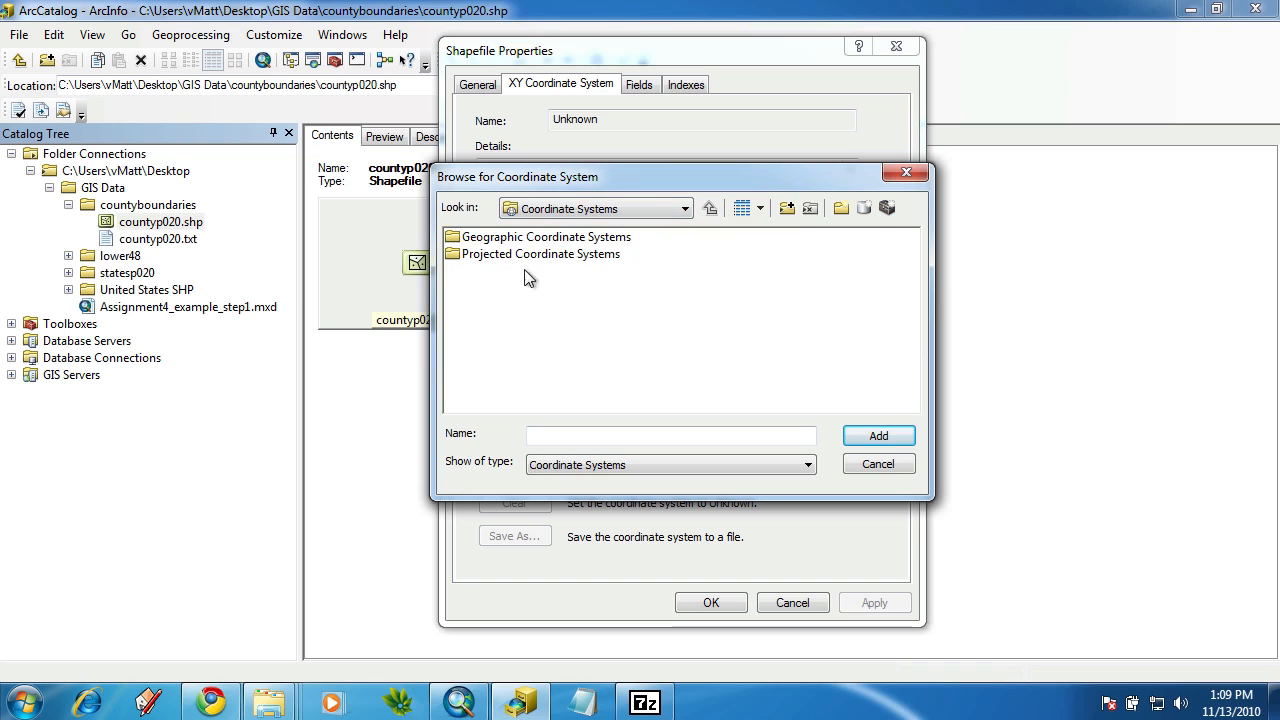
{"action": "left_click", "coordinate": [904, 170]}
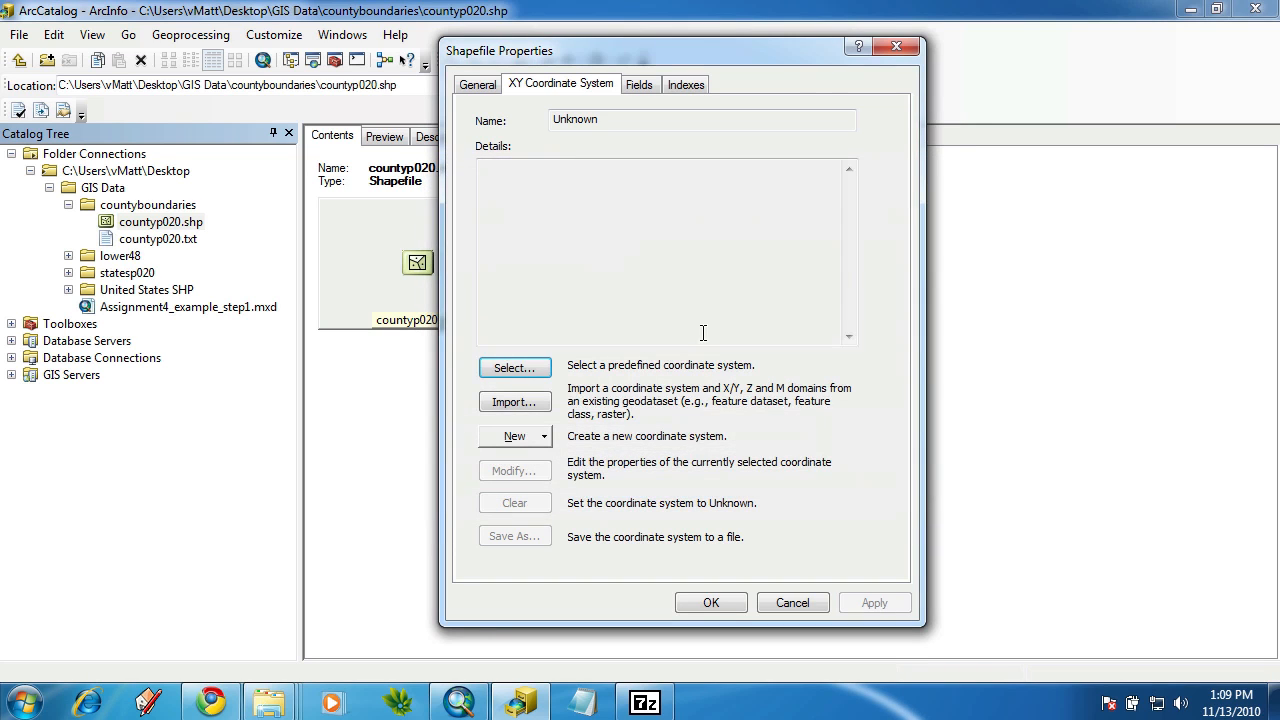
Import the coordinate system of lower48.shp from the lower48 folder into countyp020.shp, apply it and close the properties
{"action": "left_click", "coordinate": [510, 403]}
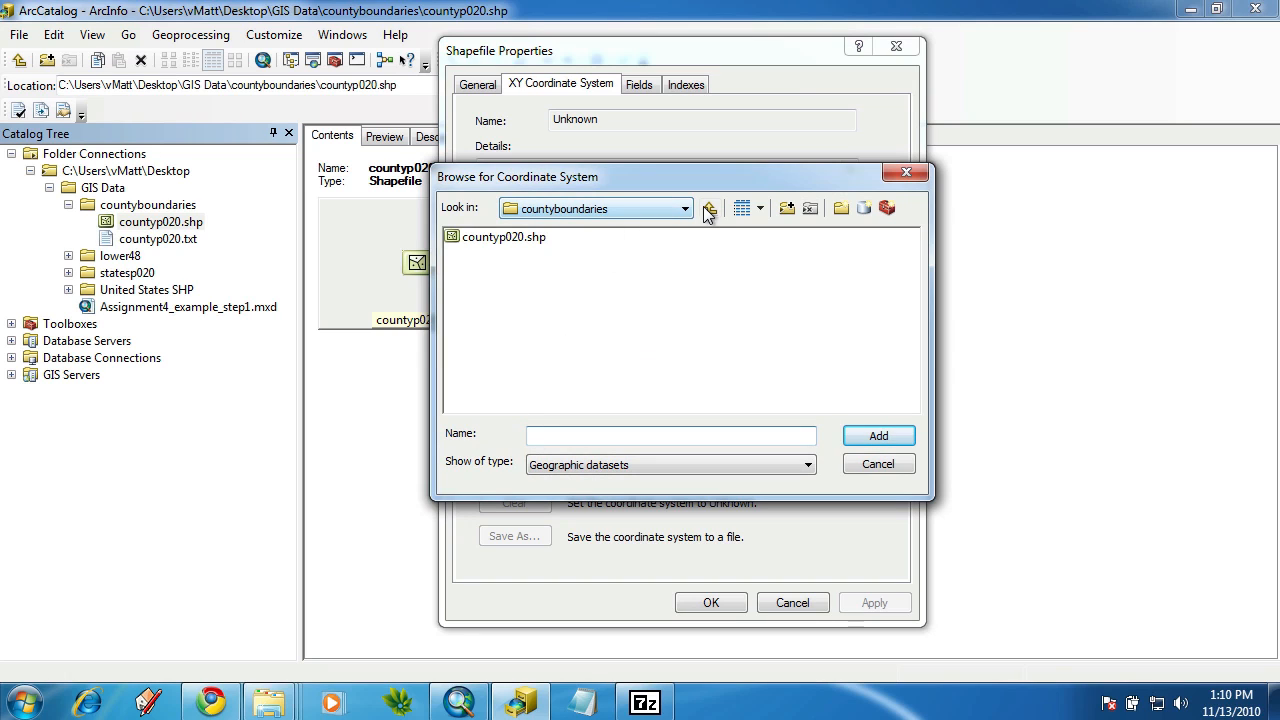
{"action": "left_click", "coordinate": [709, 209]}
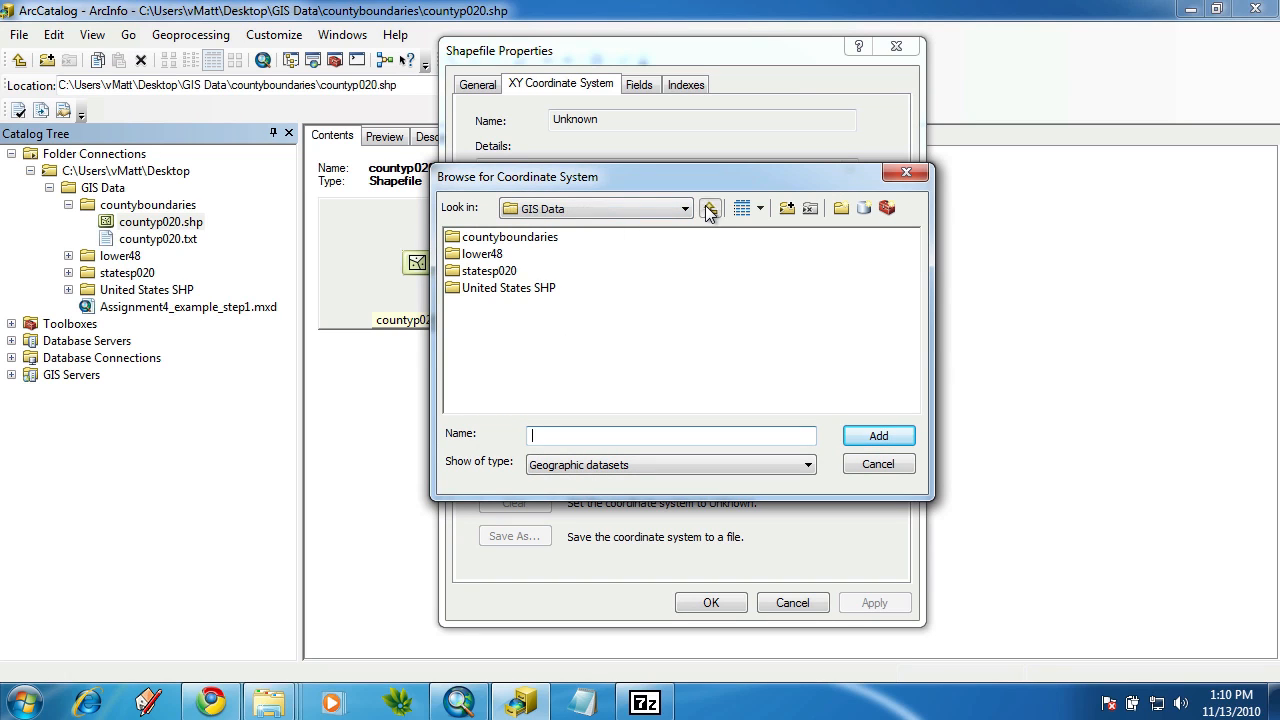
{"action": "double_click", "coordinate": [481, 255]}
{"action": "left_click", "coordinate": [512, 242]}
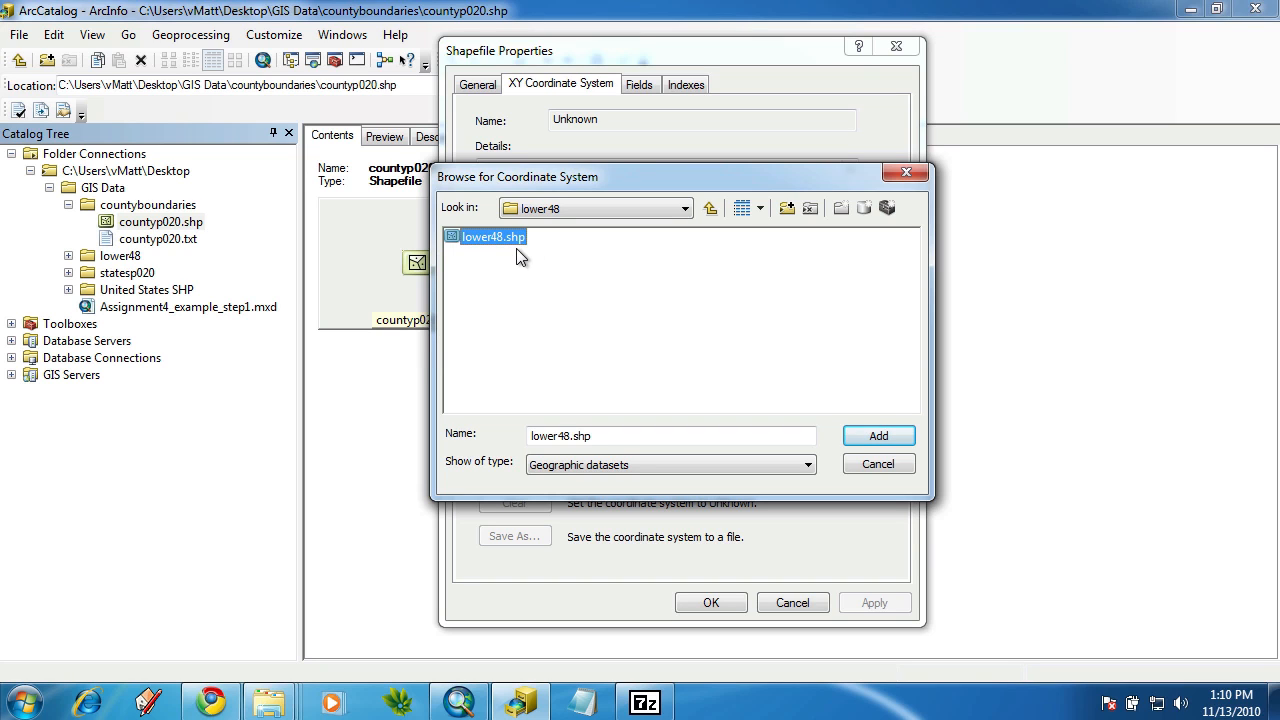
{"action": "left_click", "coordinate": [875, 435]}
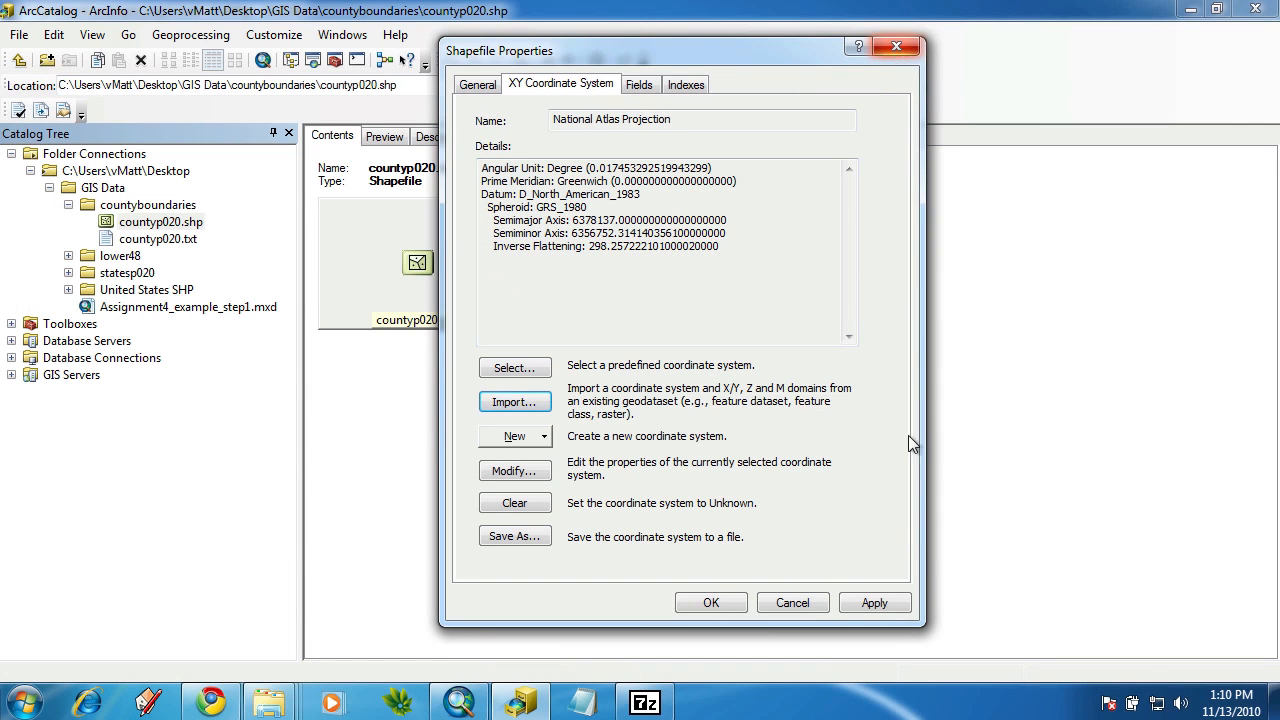
{"action": "left_click", "coordinate": [898, 602]}
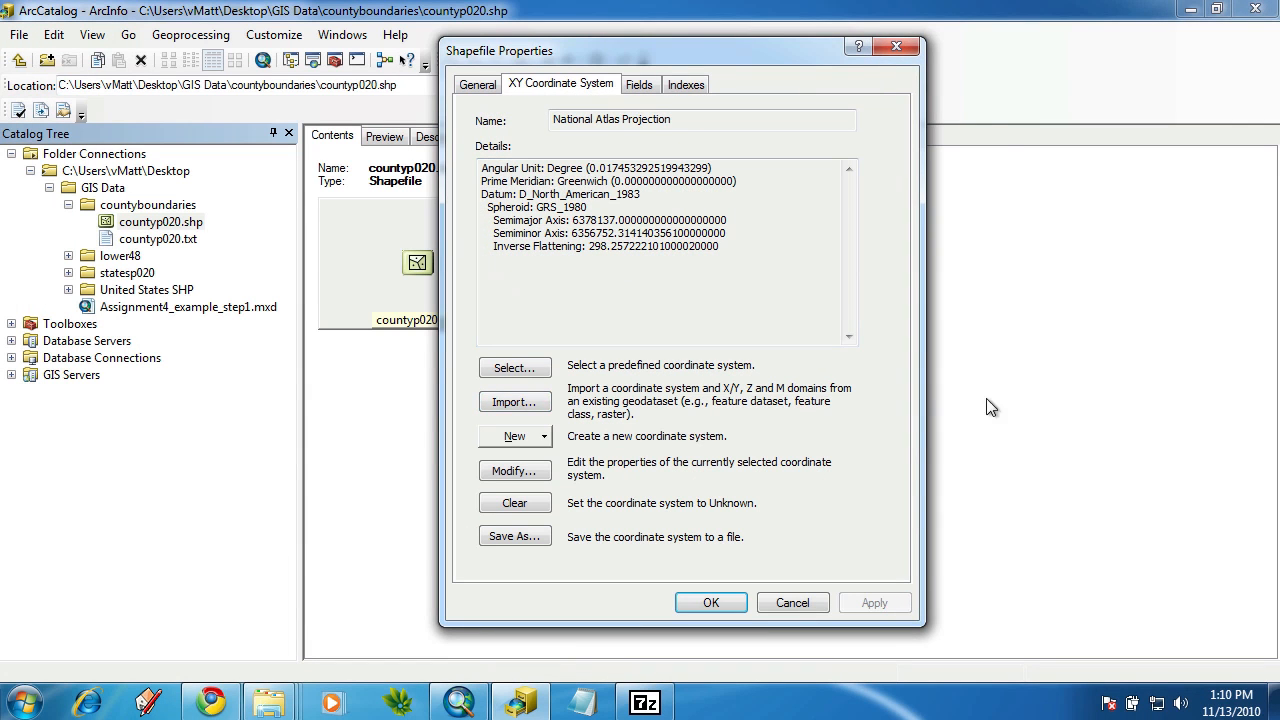
{"action": "left_click", "coordinate": [897, 46]}
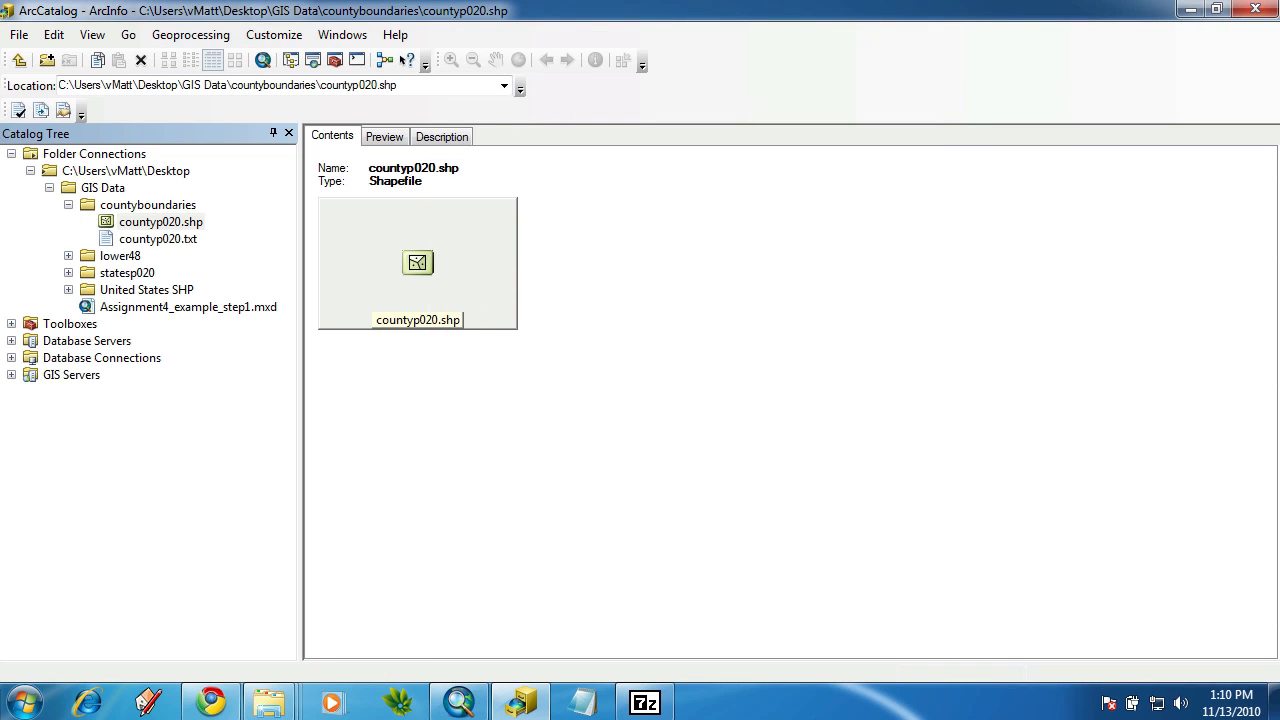
Close ArcCatalog, return to ArcMap and add countyp020.shp from the countyboundaries folder to the Compare 2 data frame
{"action": "left_click", "coordinate": [1255, 9]}
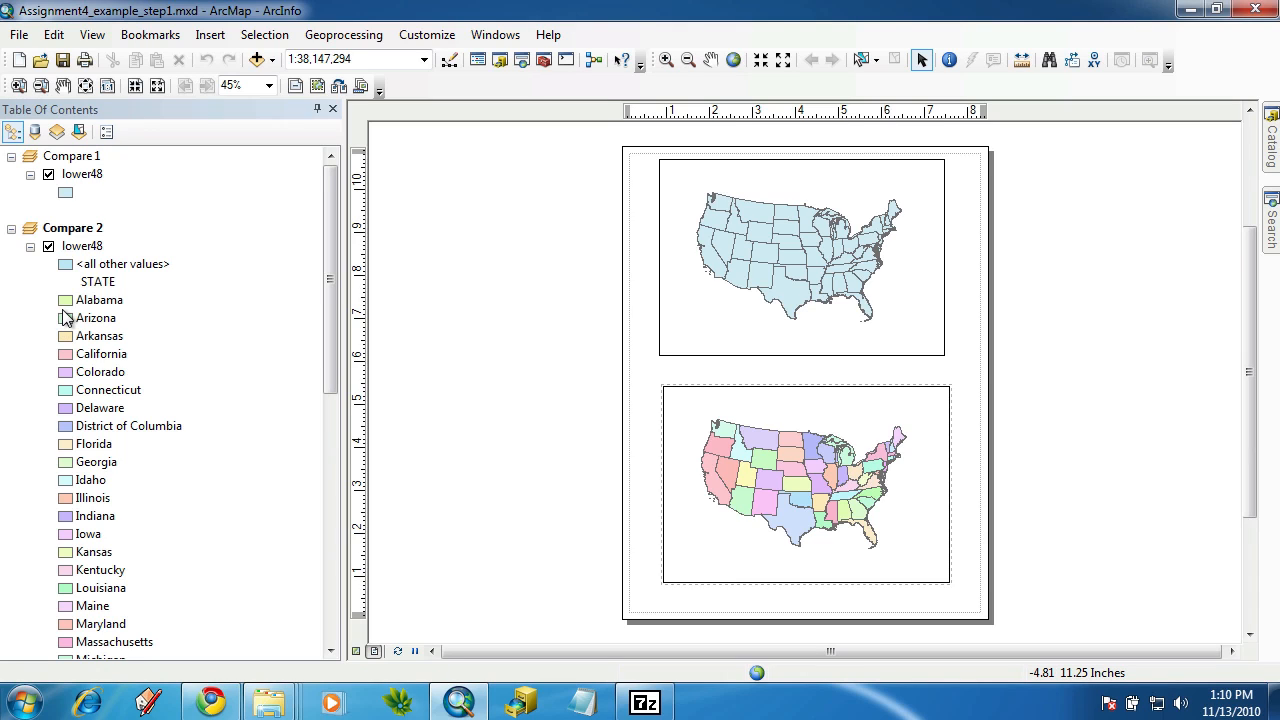
{"action": "left_click", "coordinate": [257, 60]}
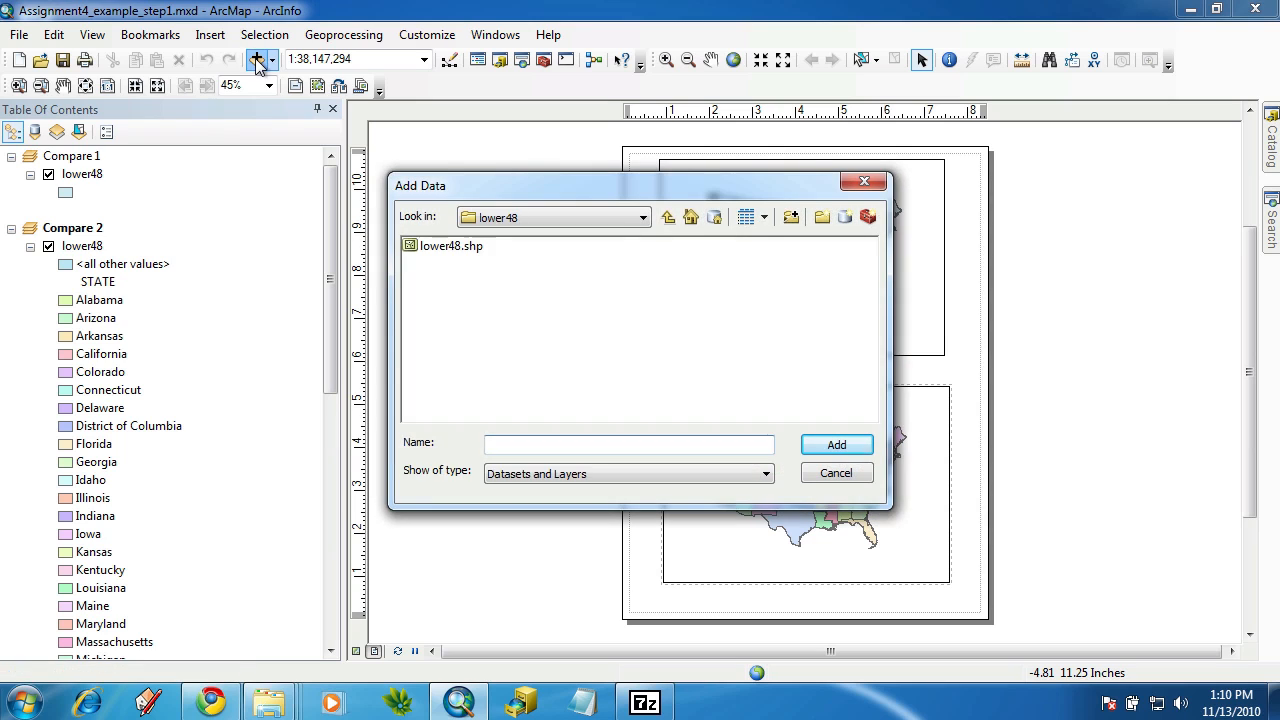
{"action": "left_click", "coordinate": [668, 217]}
{"action": "left_click", "coordinate": [494, 249]}
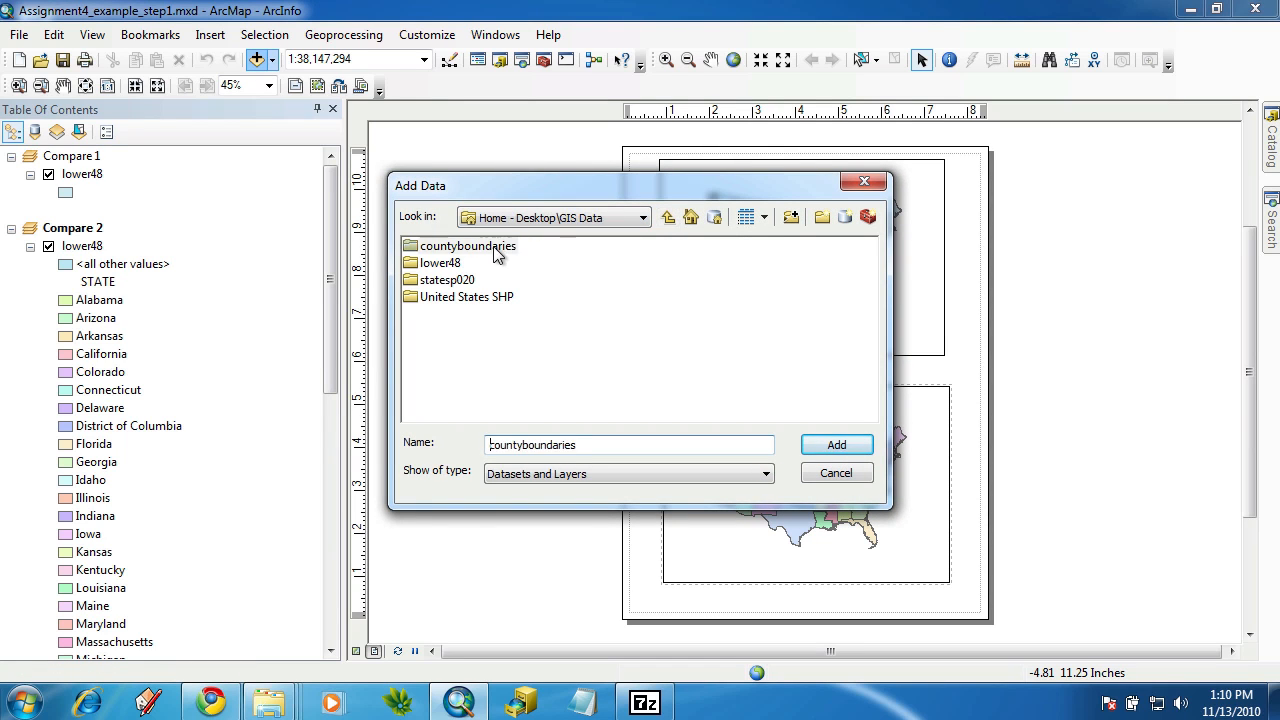
{"action": "double_click", "coordinate": [494, 249]}
{"action": "left_click", "coordinate": [488, 268]}
{"action": "left_click", "coordinate": [831, 450]}
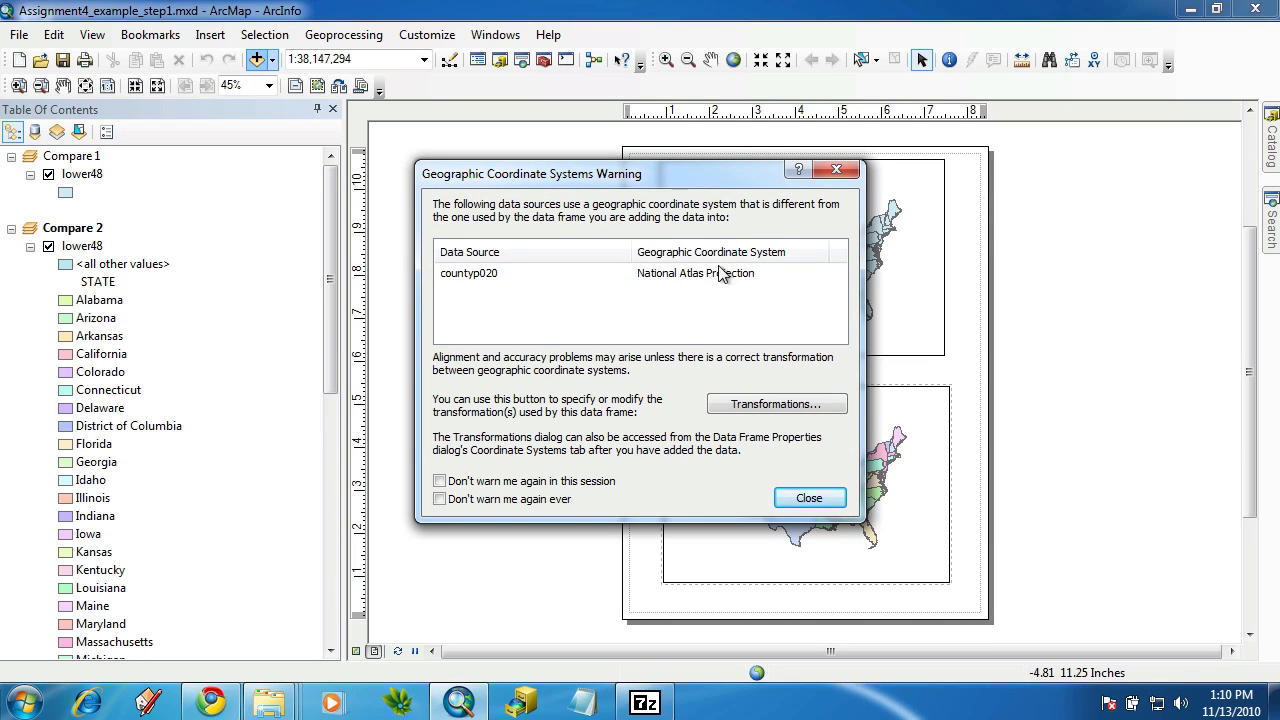
{"action": "left_click", "coordinate": [809, 498]}
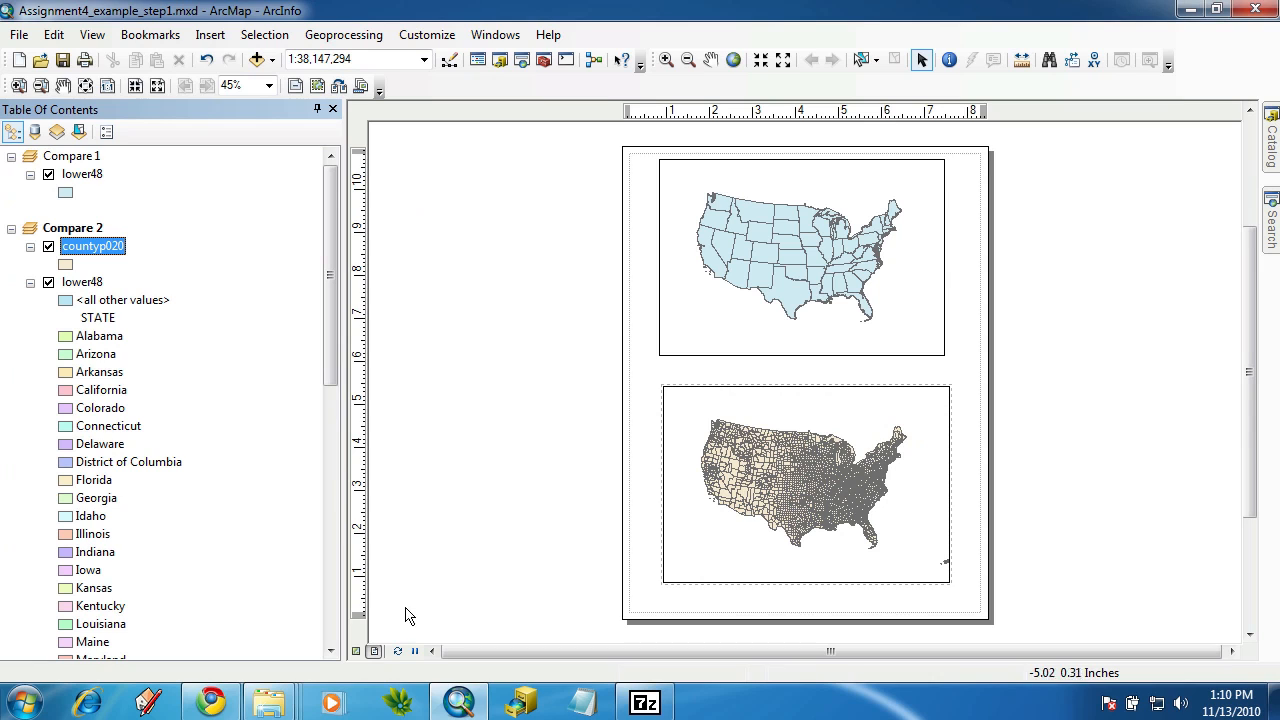
Switch to data view, activate the Compare 1 data frame and add countyp020.shp to it
{"action": "left_click", "coordinate": [356, 651]}
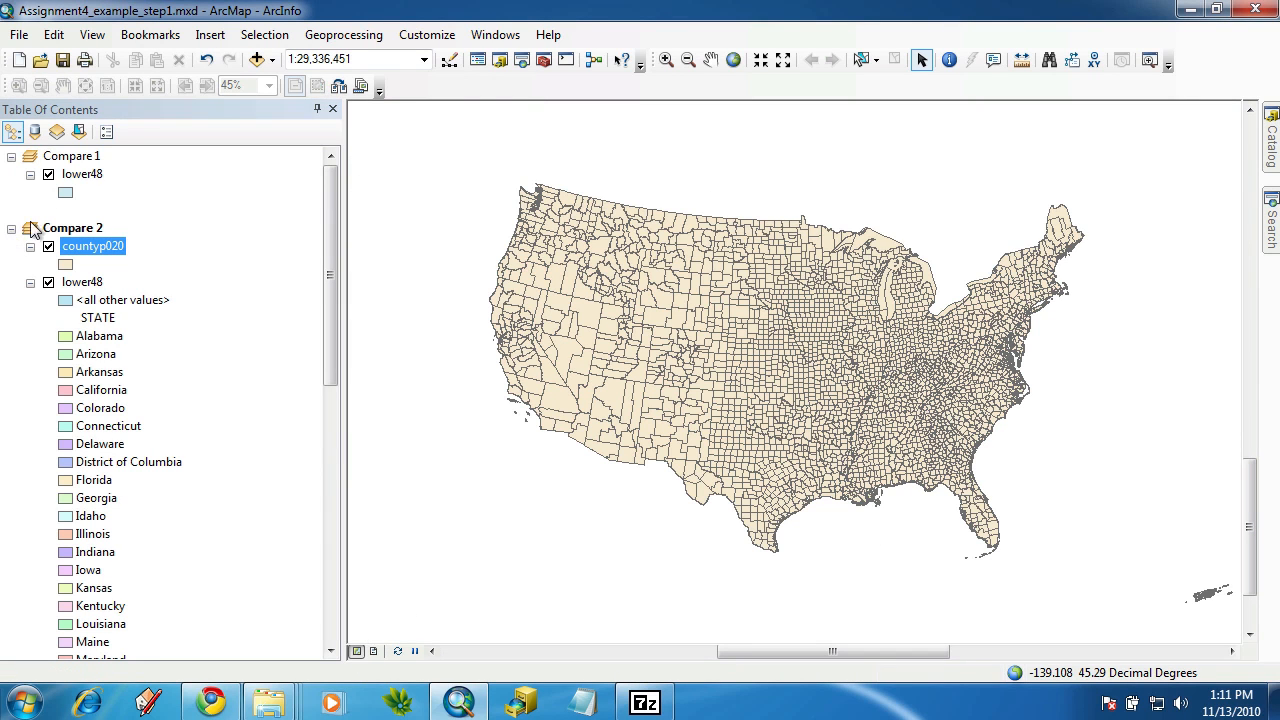
{"action": "right_click", "coordinate": [72, 160]}
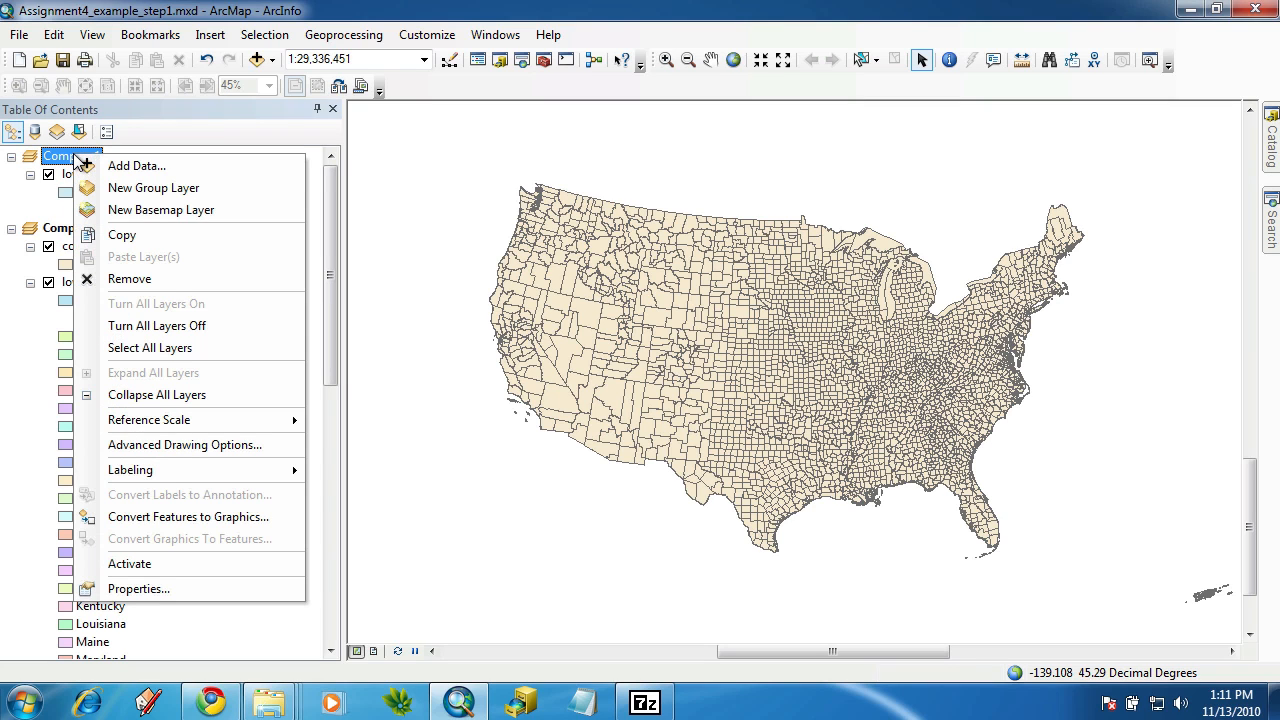
{"action": "left_click", "coordinate": [145, 564]}
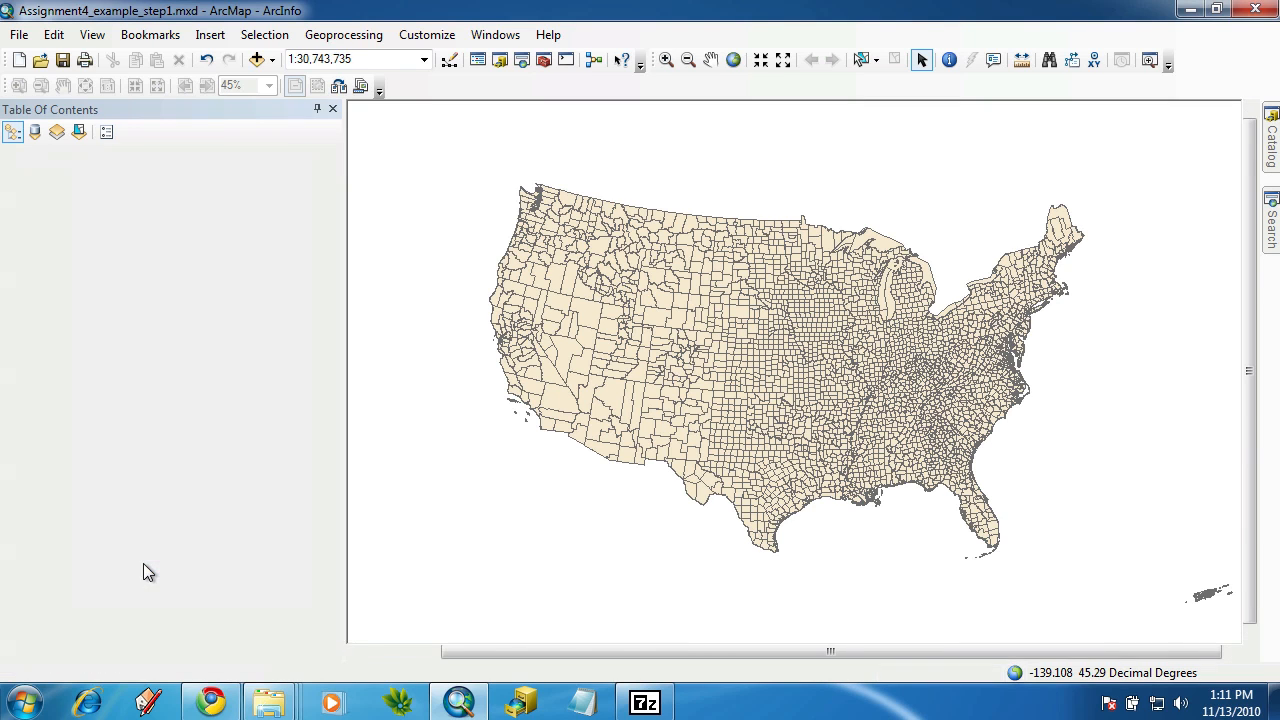
{"action": "left_click", "coordinate": [257, 62]}
{"action": "left_click", "coordinate": [503, 265]}
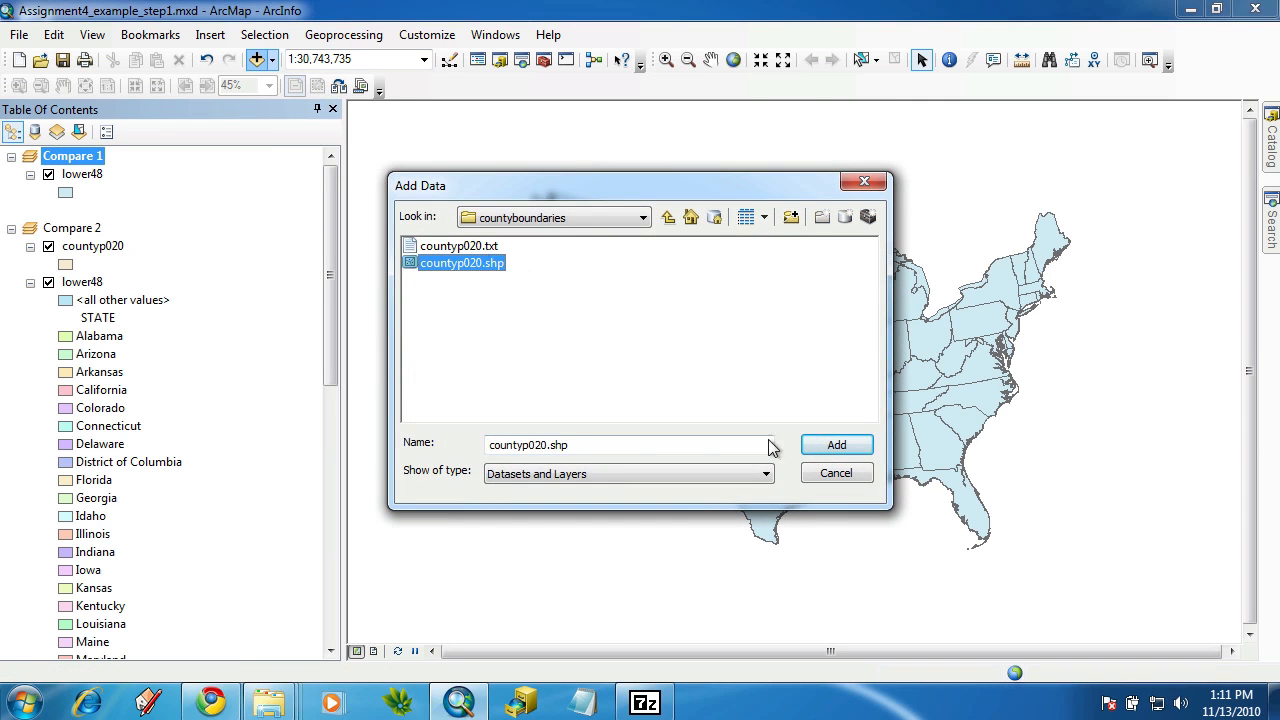
{"action": "left_click", "coordinate": [839, 446]}
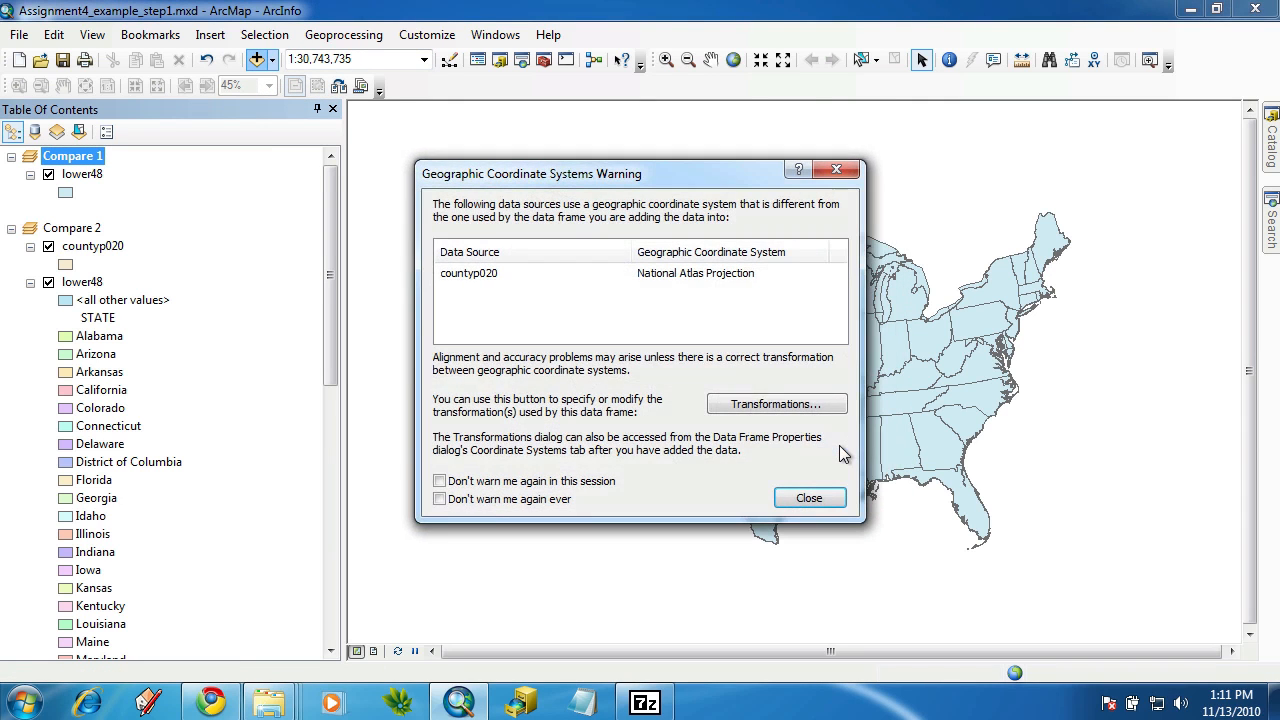
{"action": "left_click", "coordinate": [797, 504]}
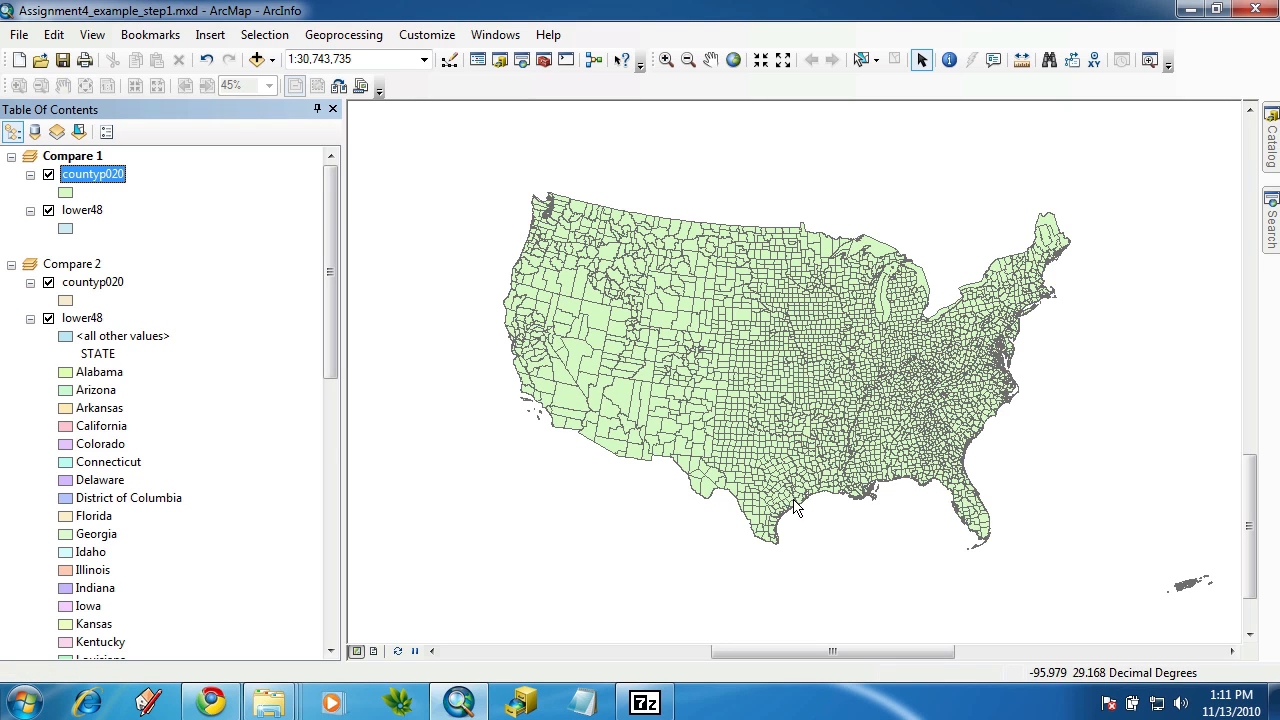
Remove the Compare 2 data frame from the map document
{"action": "right_click", "coordinate": [78, 268]}
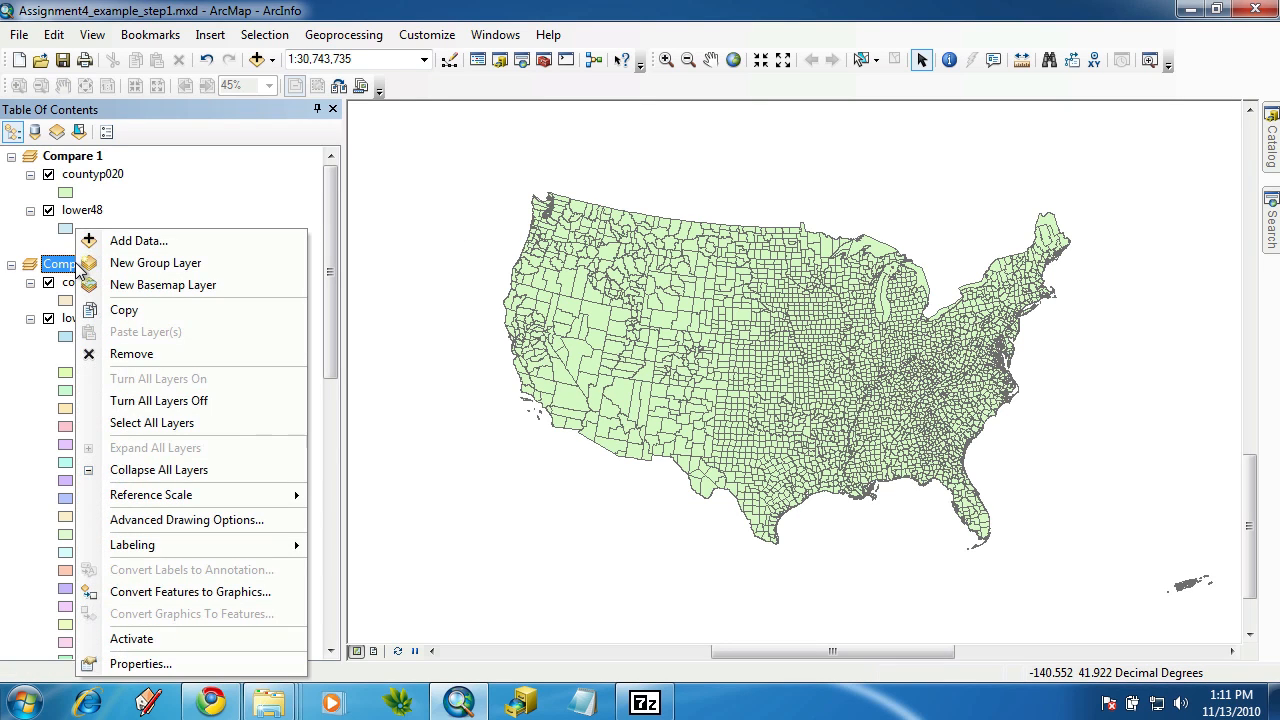
{"action": "left_click", "coordinate": [113, 358]}
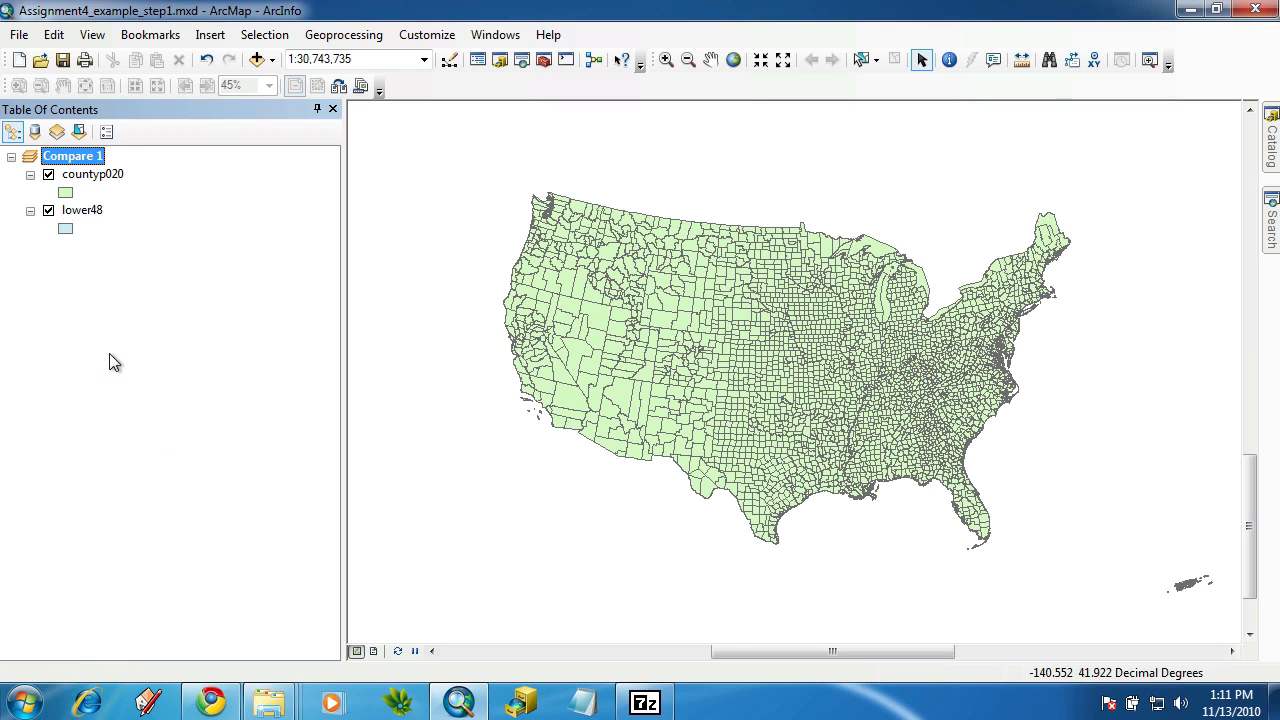